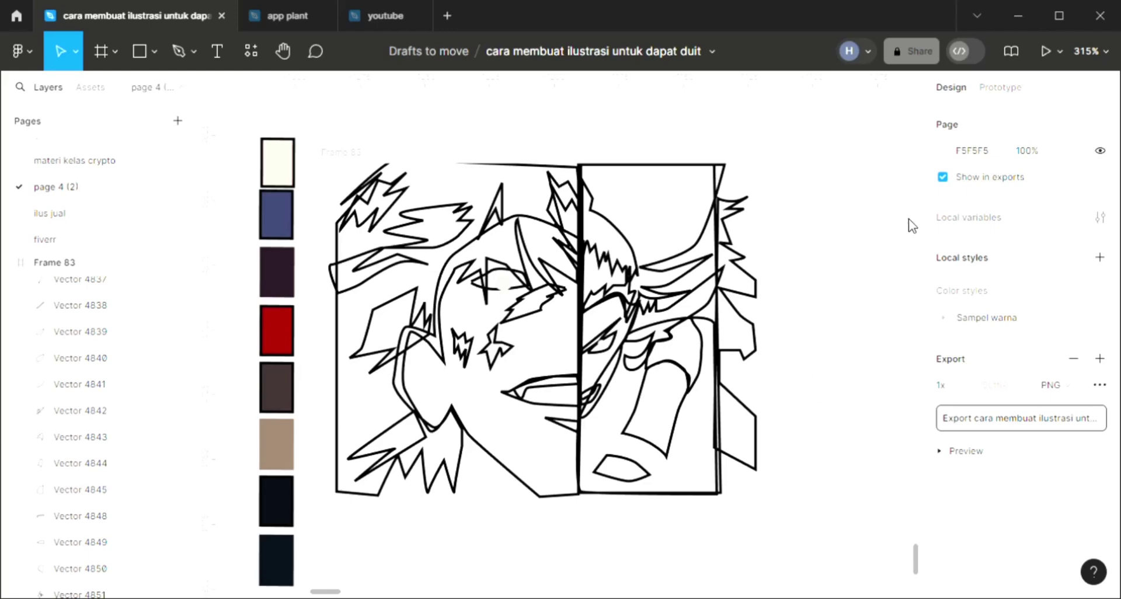
- Select the large shape covering the left half of the face
scroll(703, 383, "down", 1)
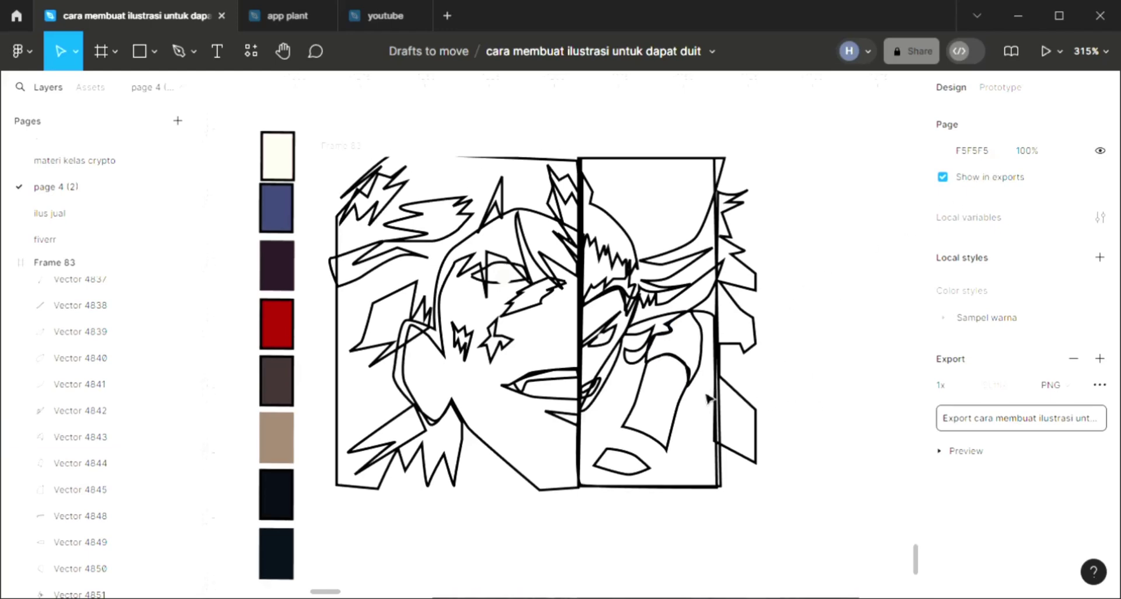
scroll(705, 390, "up", 3)
scroll(707, 397, "up", 2)
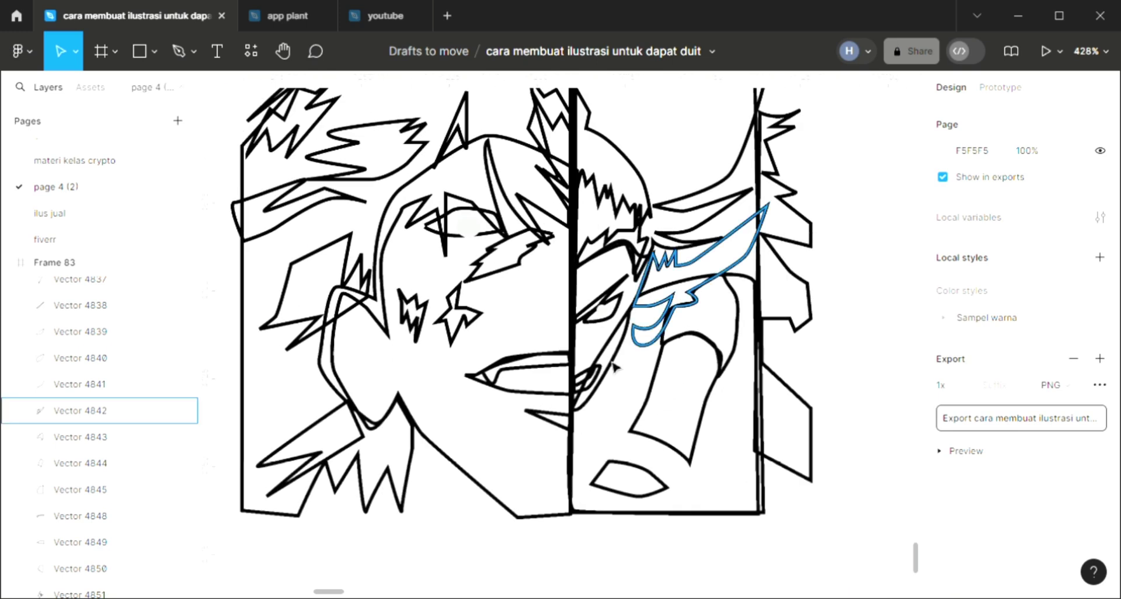
scroll(607, 344, "down", 1)
scroll(468, 351, "down", 1)
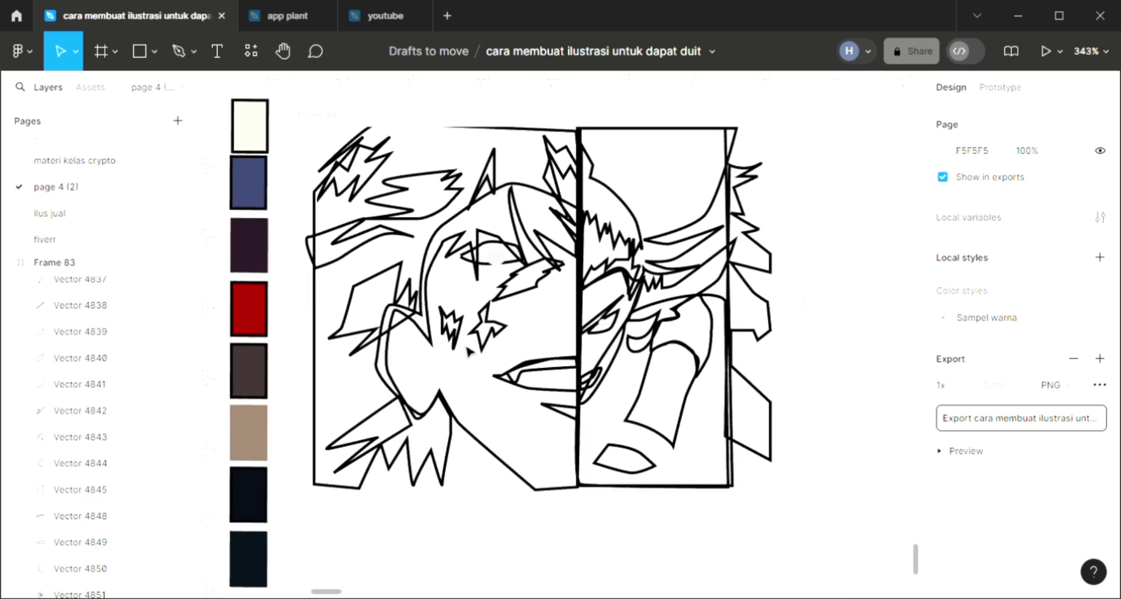
scroll(517, 402, "up", 1)
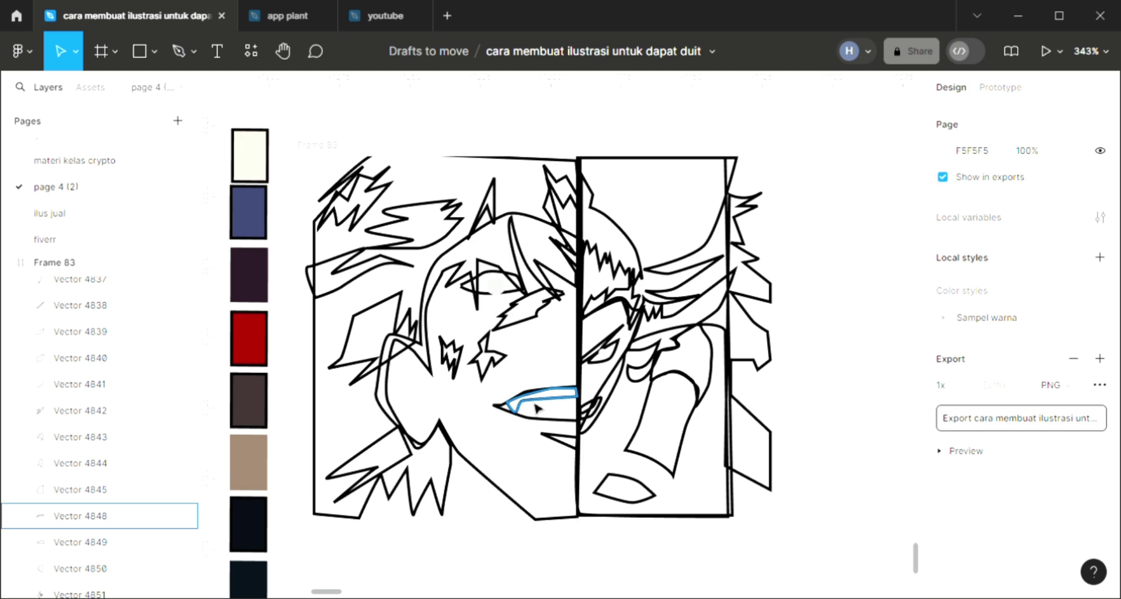
left_click(537, 407)
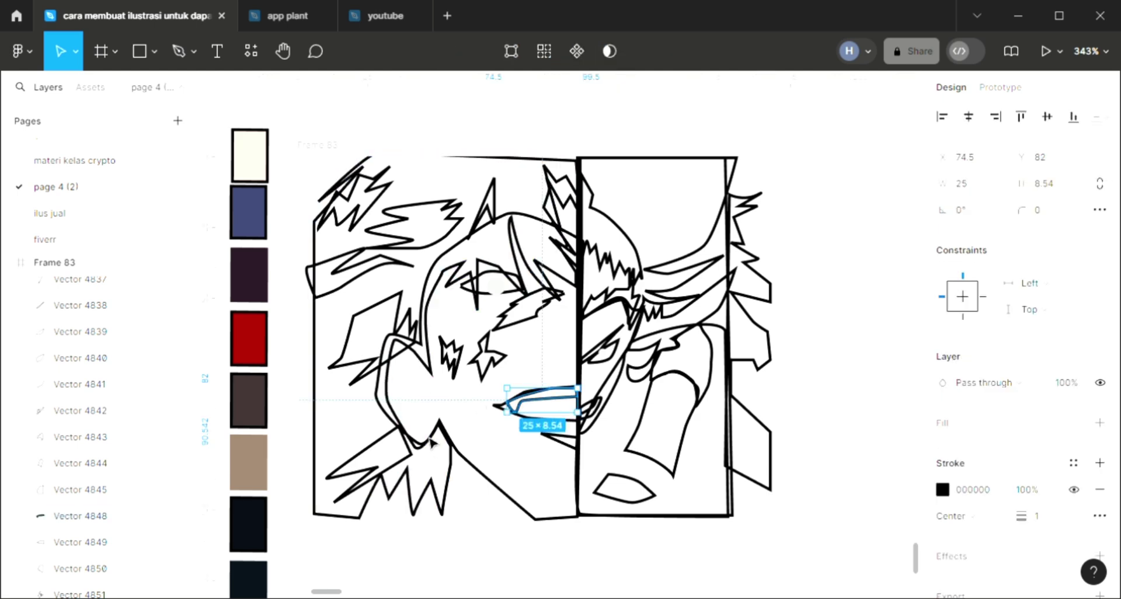
left_click(434, 464)
left_click(450, 467)
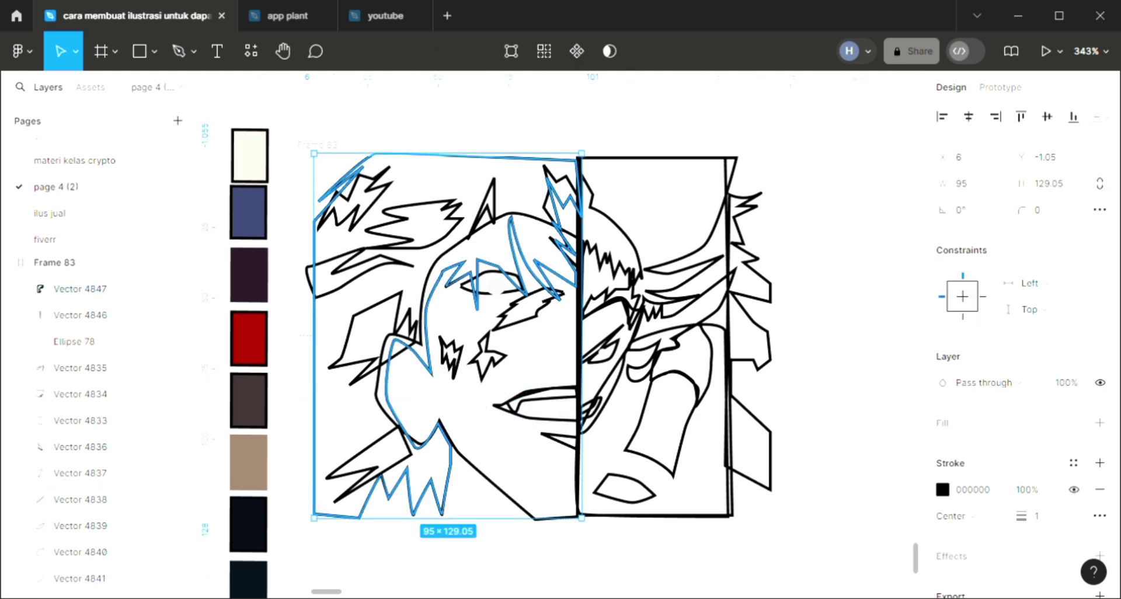
- Fill the left-half shape with dark purple 261723 and send it behind the line art
left_click(1100, 422)
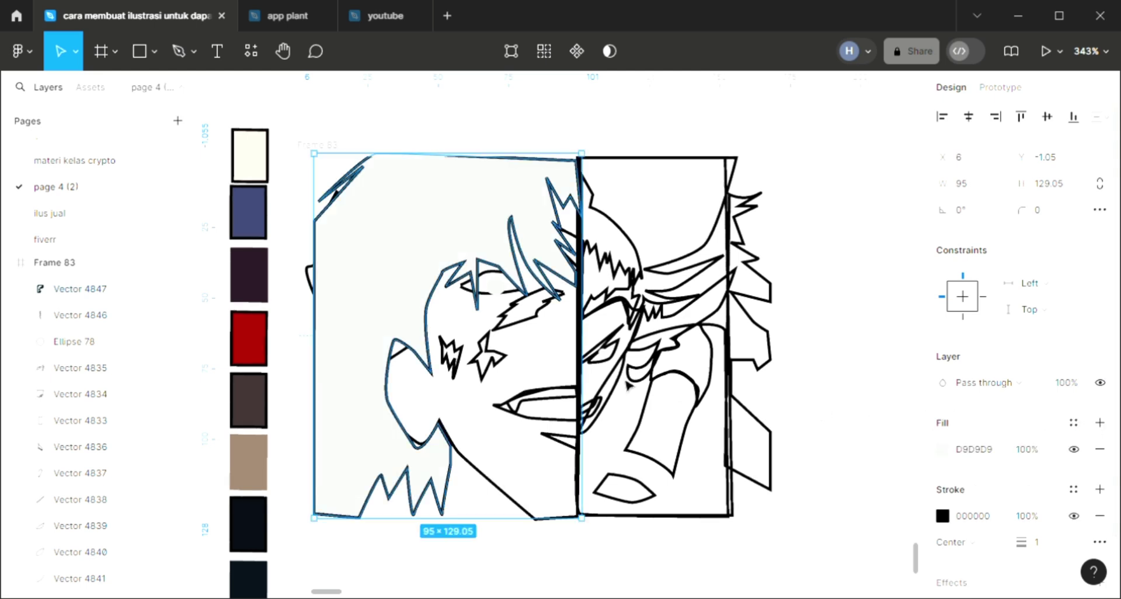
key("i")
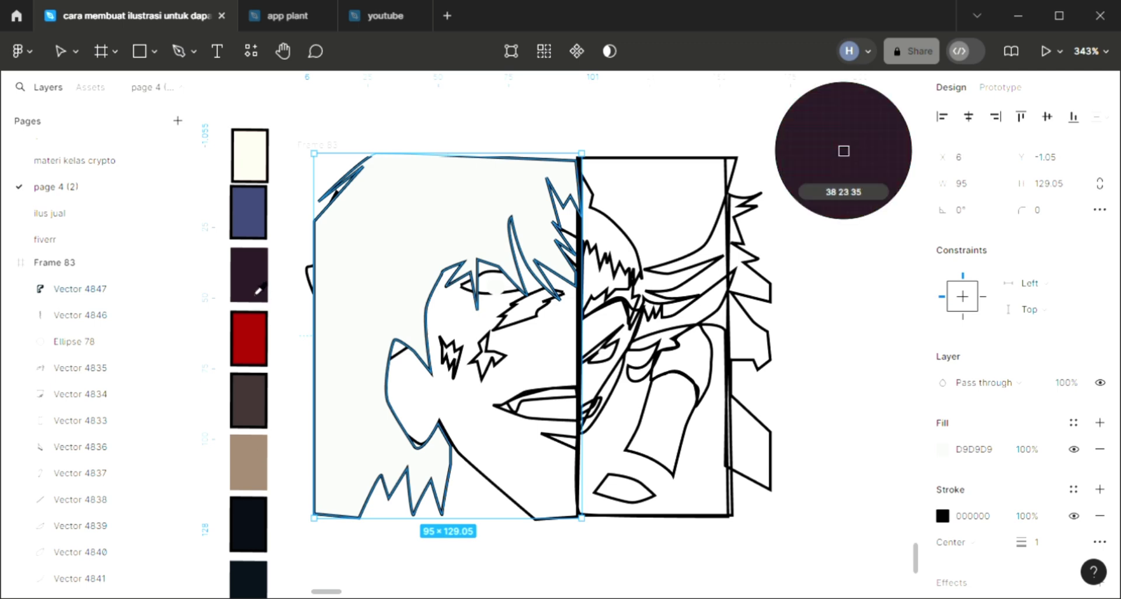
left_click(260, 279)
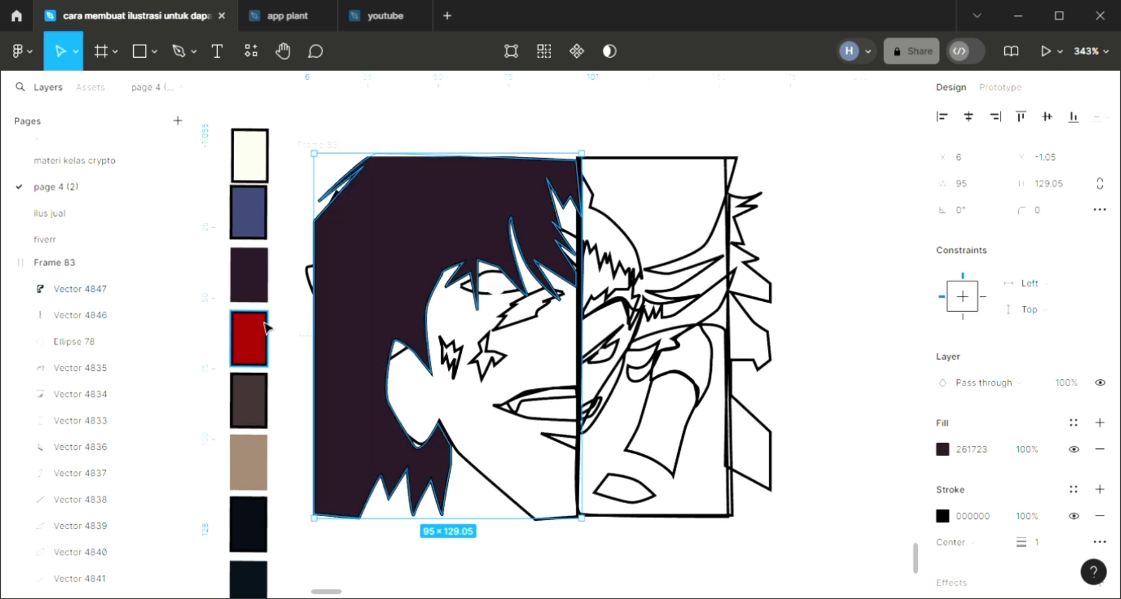
key("bracketleft")
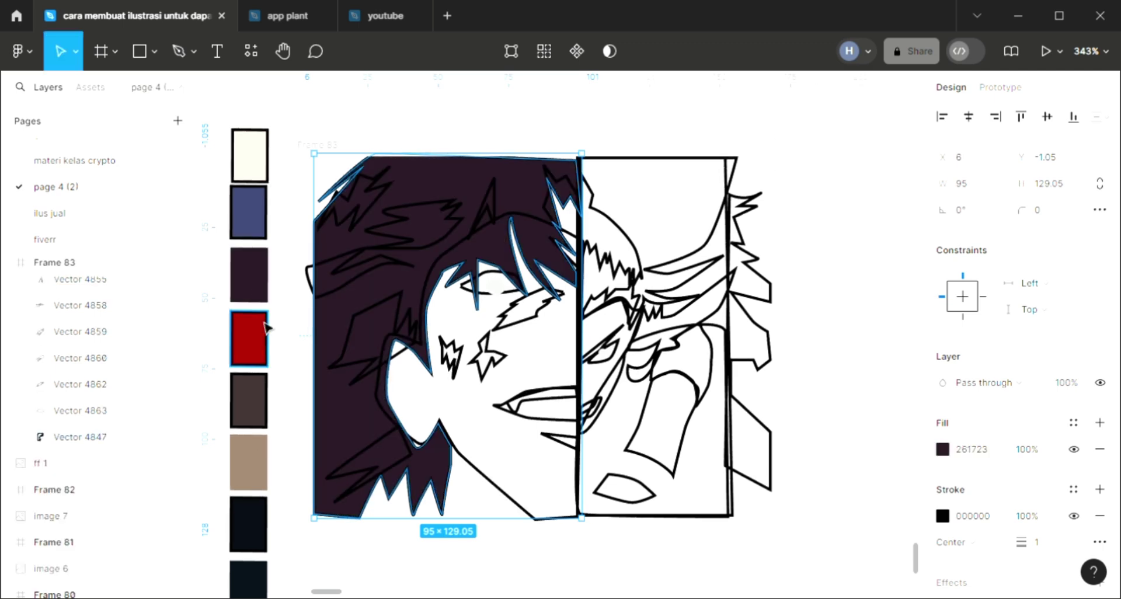
scroll(385, 252, "up", 2)
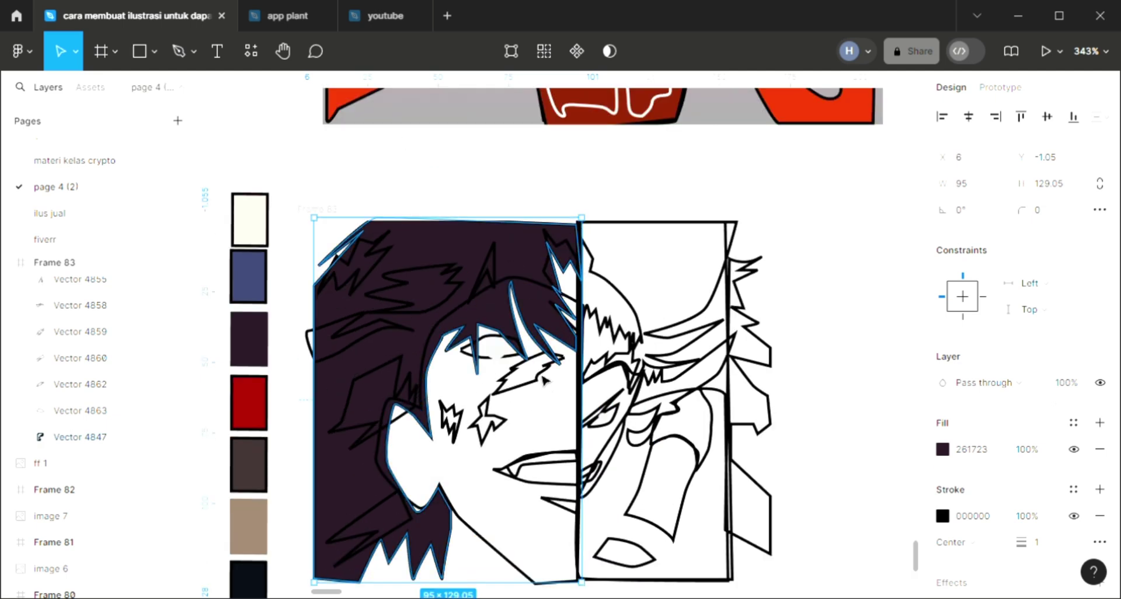
- Fill the small top hair strand with dark hair colour 1E0B0F
left_click(458, 292)
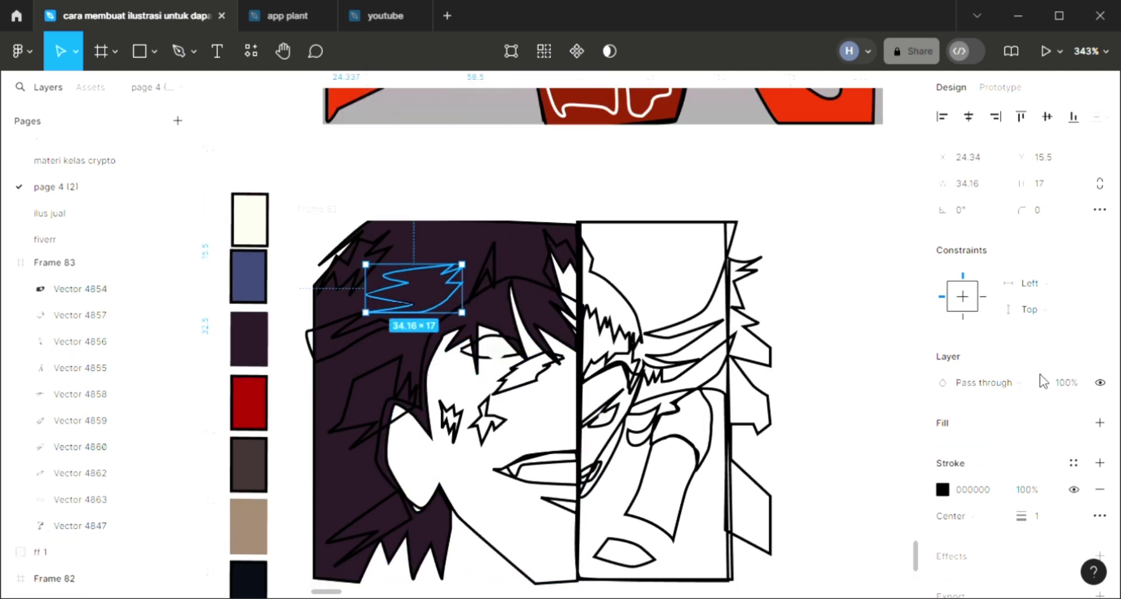
left_click(1100, 423)
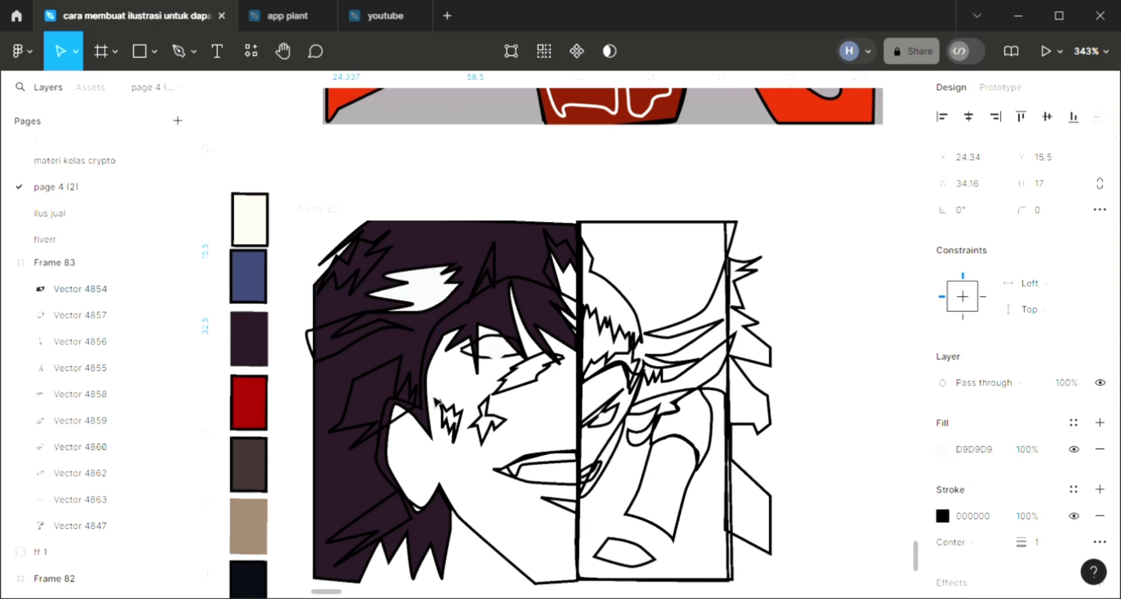
key("i")
scroll(286, 519, "down", 1)
scroll(286, 518, "down", 3)
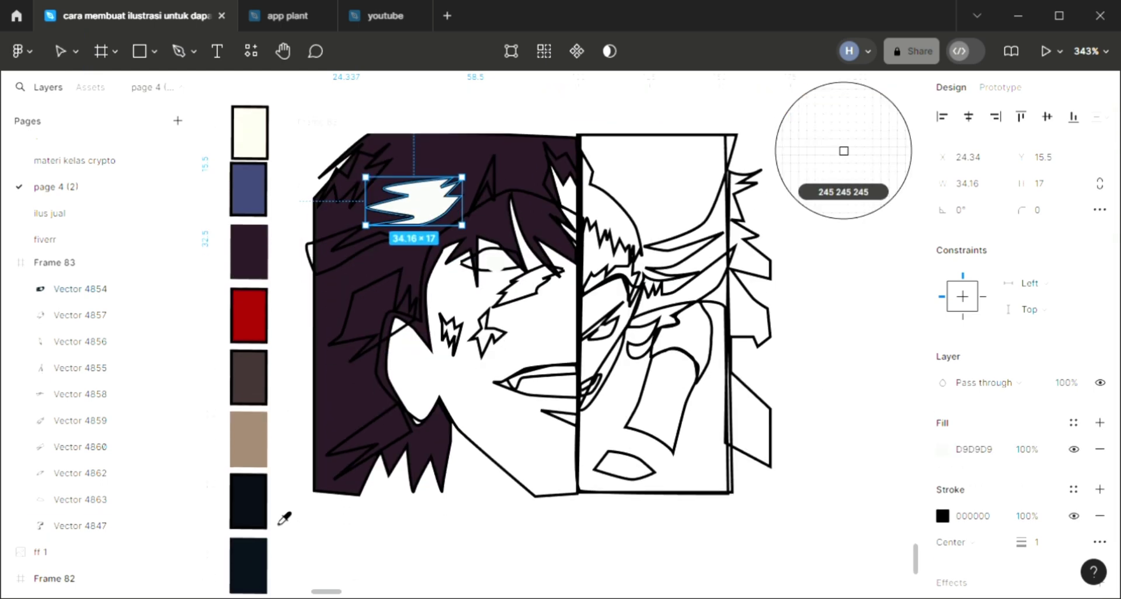
scroll(286, 519, "down", 2)
scroll(318, 513, "down", 2)
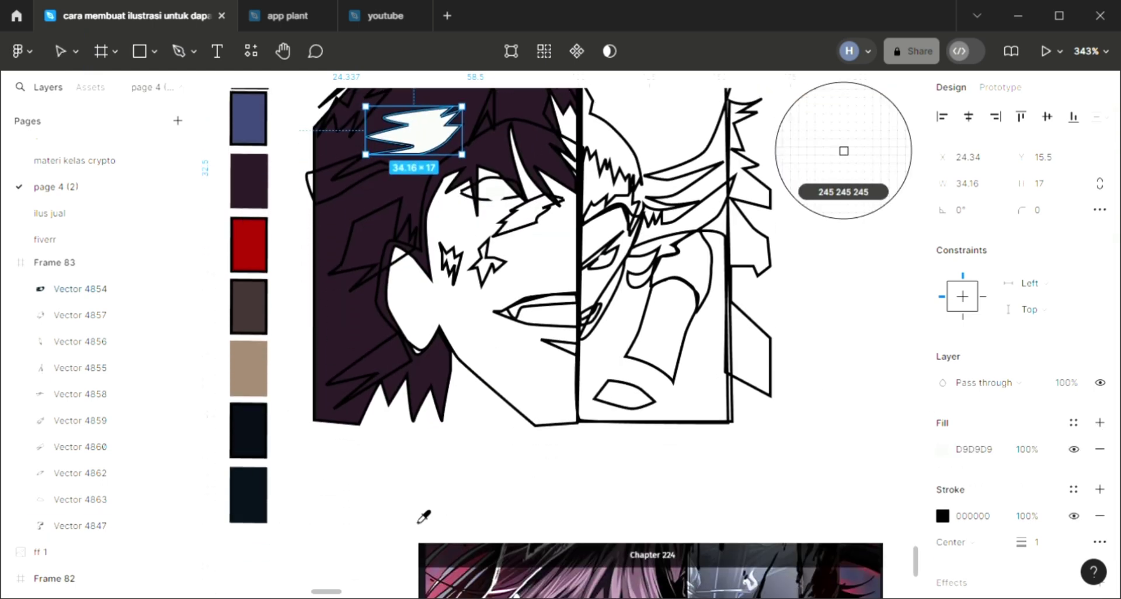
left_click(449, 383)
scroll(409, 333, "up", 2)
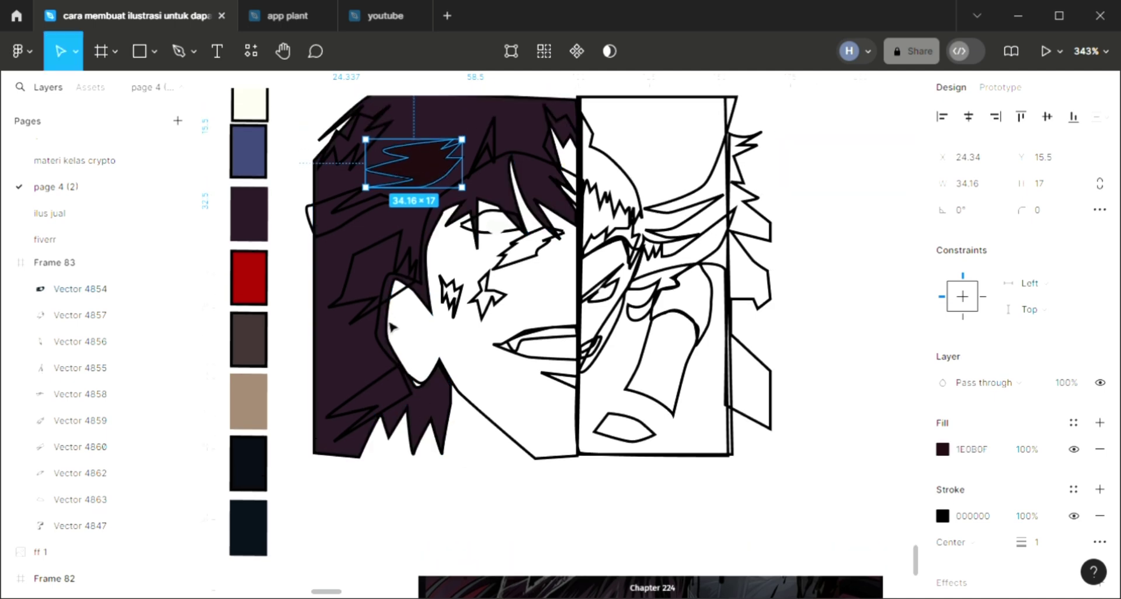
- Fill the hair strand beside the cheek with the same 1E0B0F shade
left_click(371, 278)
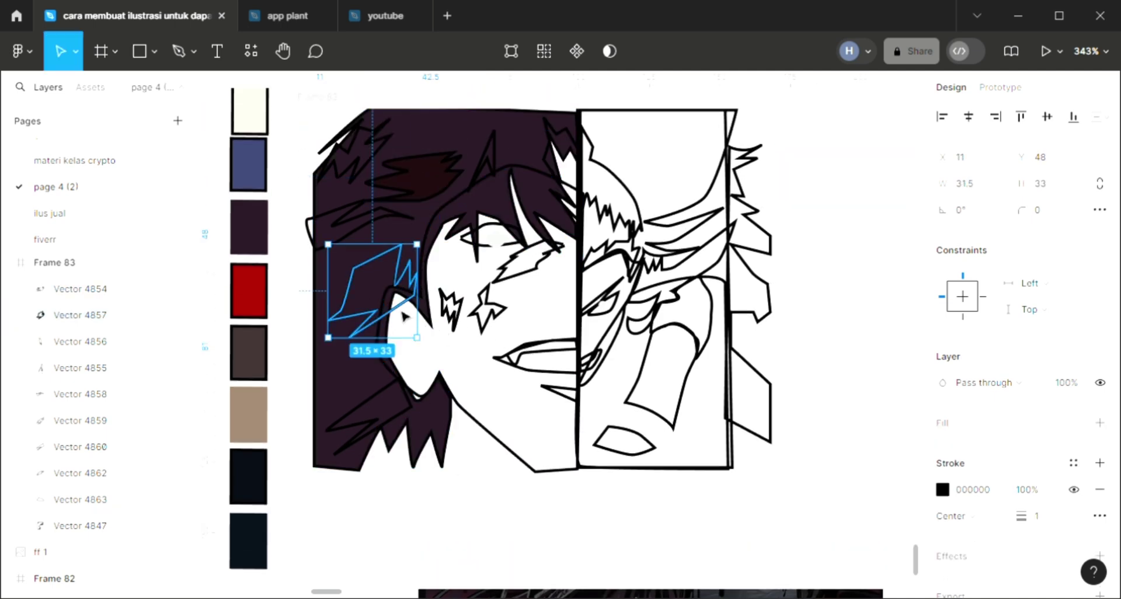
double_click(403, 315)
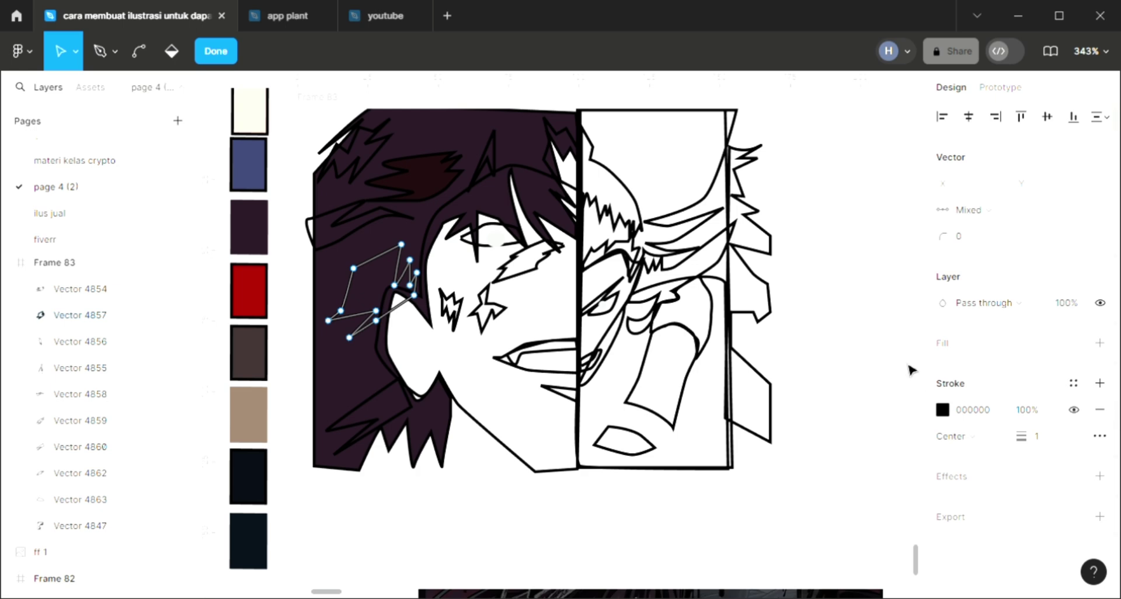
key("Escape")
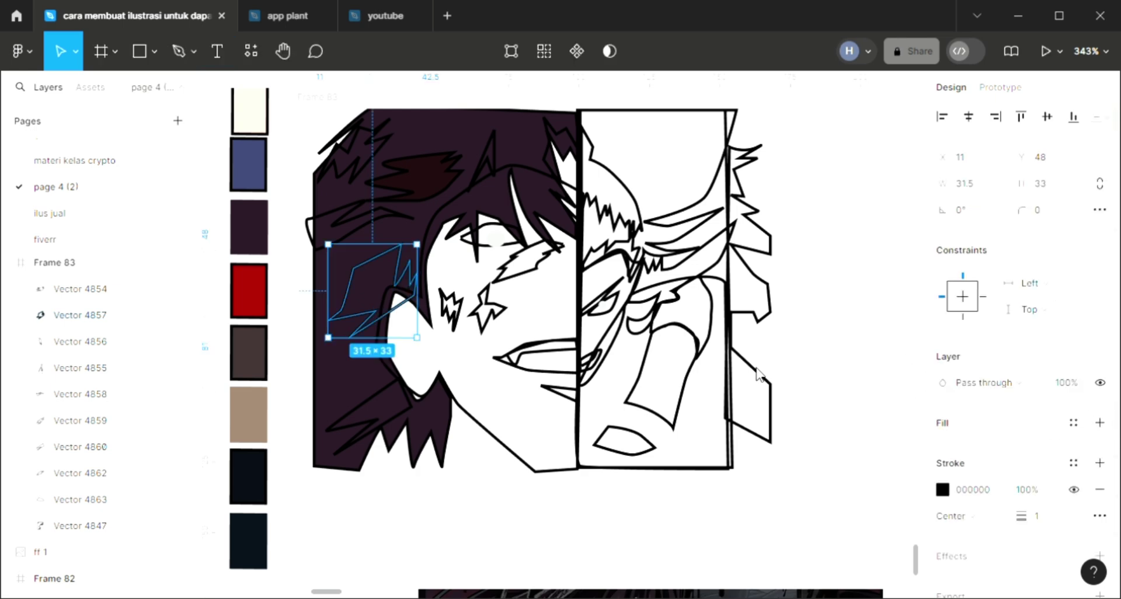
left_click(1099, 422)
scroll(584, 292, "up", 3)
key("i")
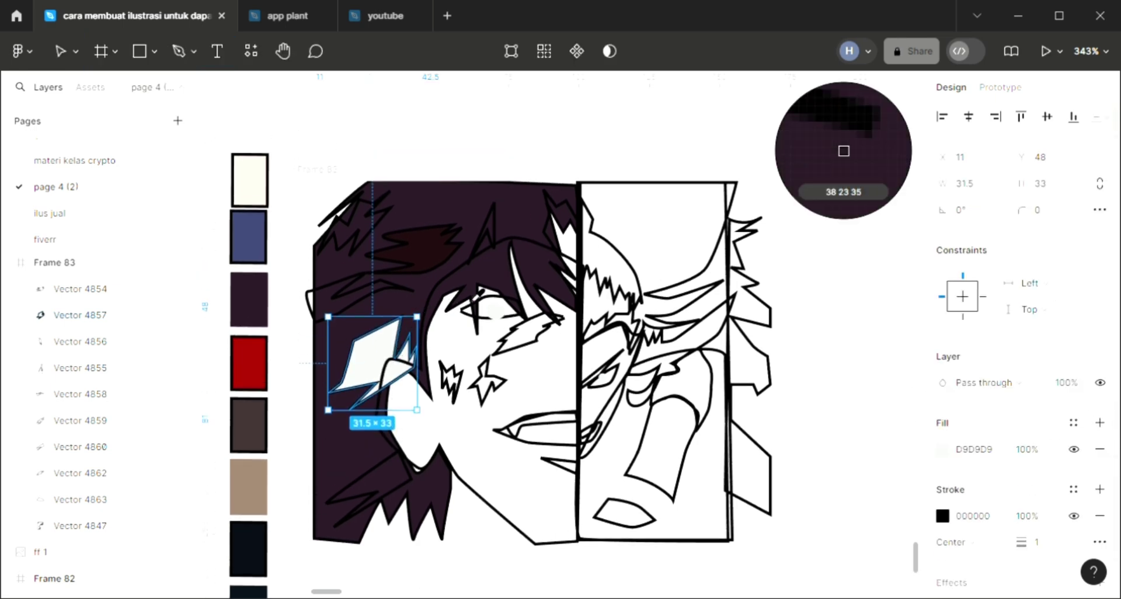
left_click(435, 264)
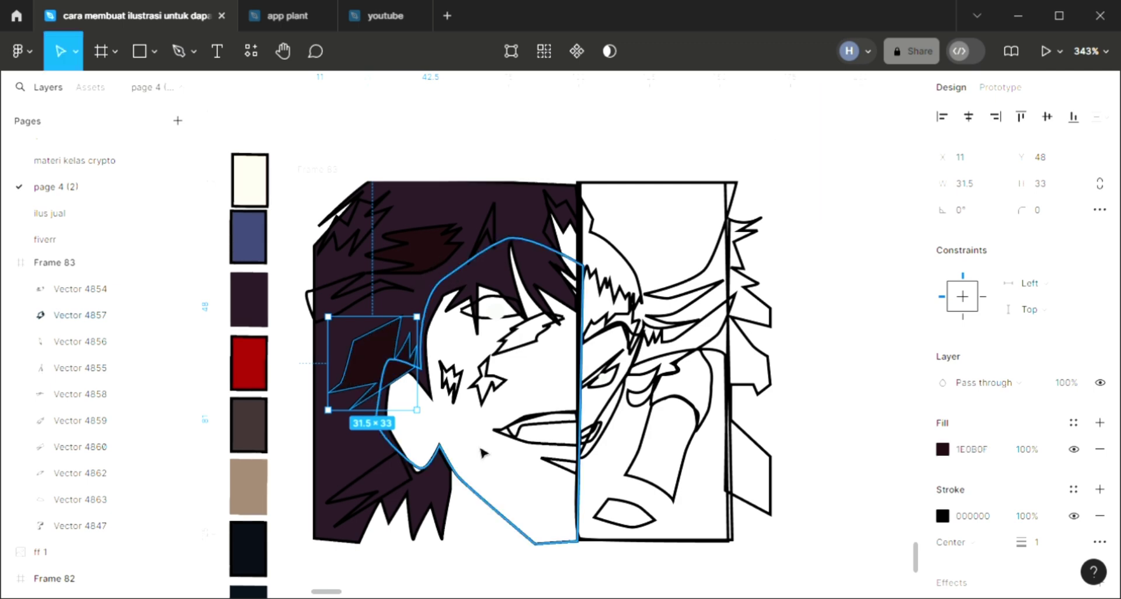
key("Escape")
scroll(480, 451, "up", 2)
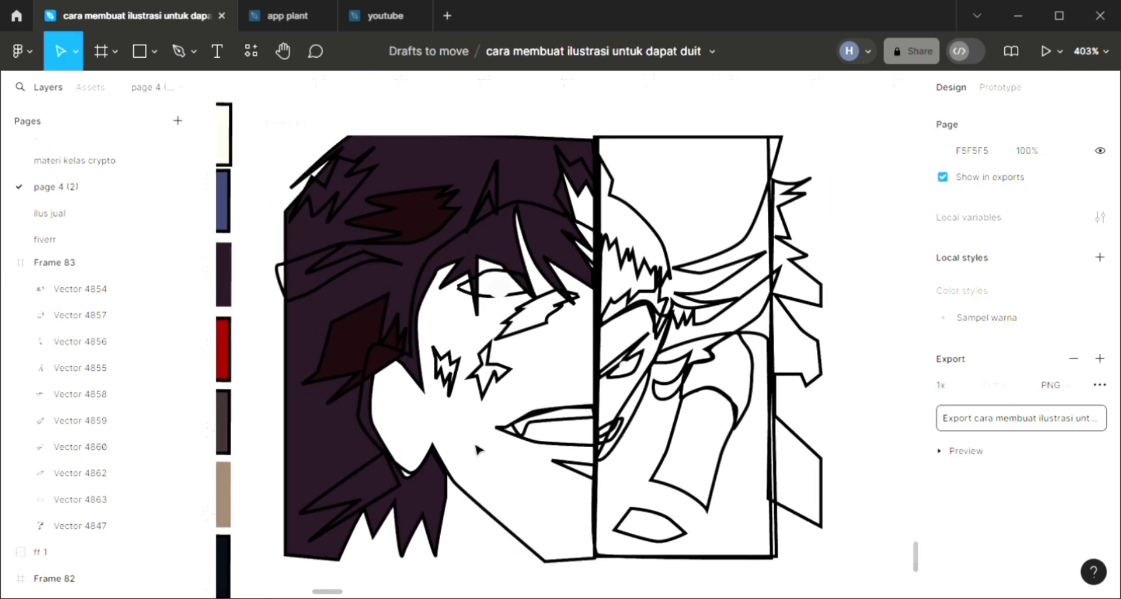
scroll(478, 450, "up", 1)
- Colour the left eye's small circle and the star cheek mark red A20404
left_click(506, 327)
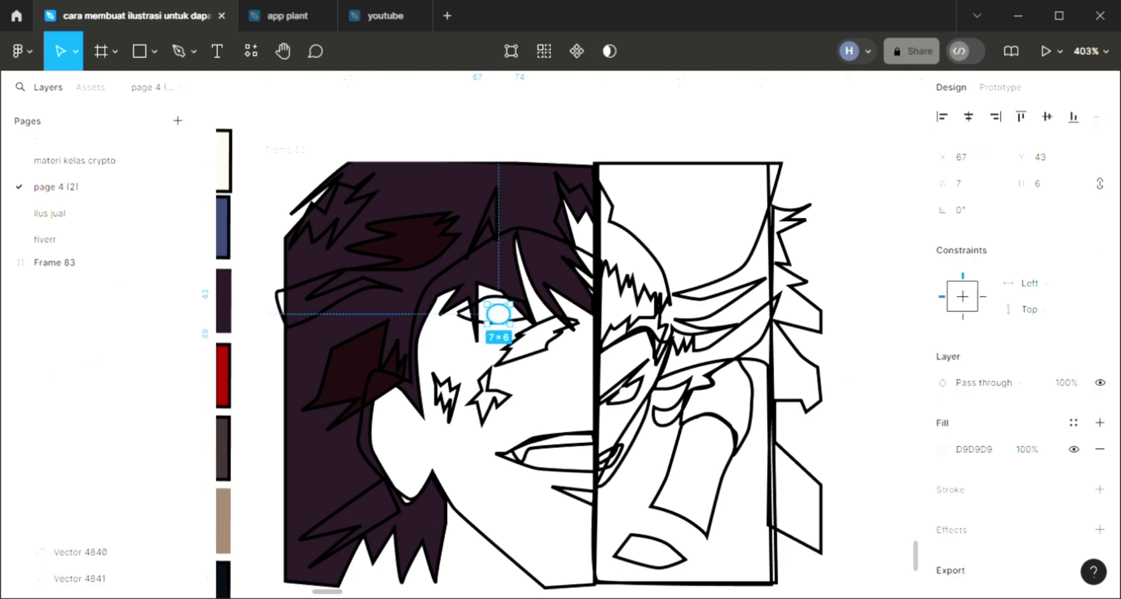
scroll(426, 496, "down", 1)
key("i")
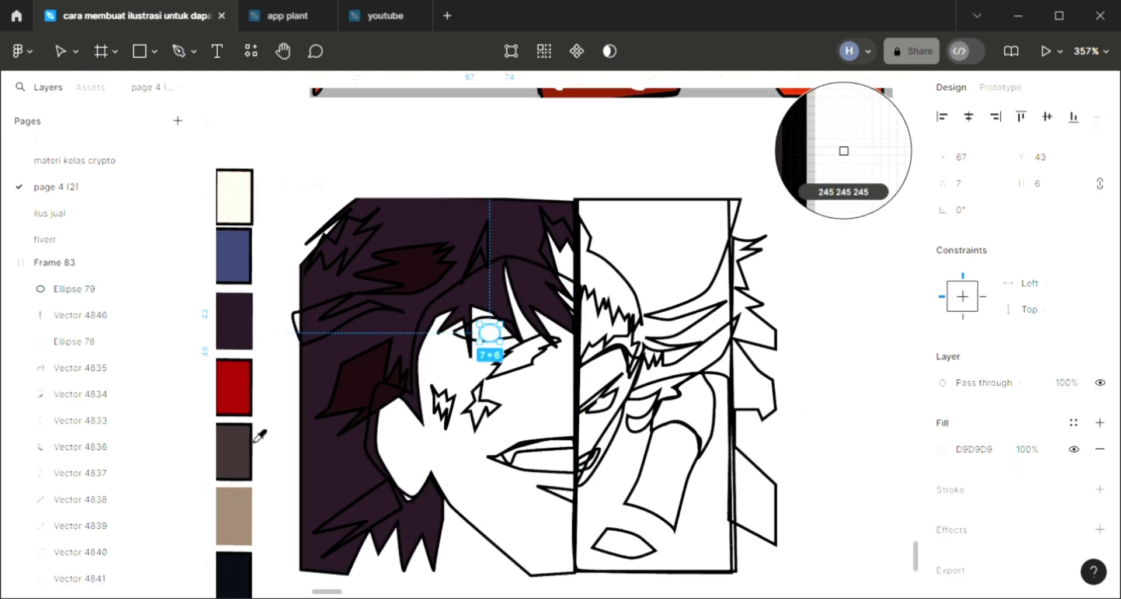
left_click(242, 401)
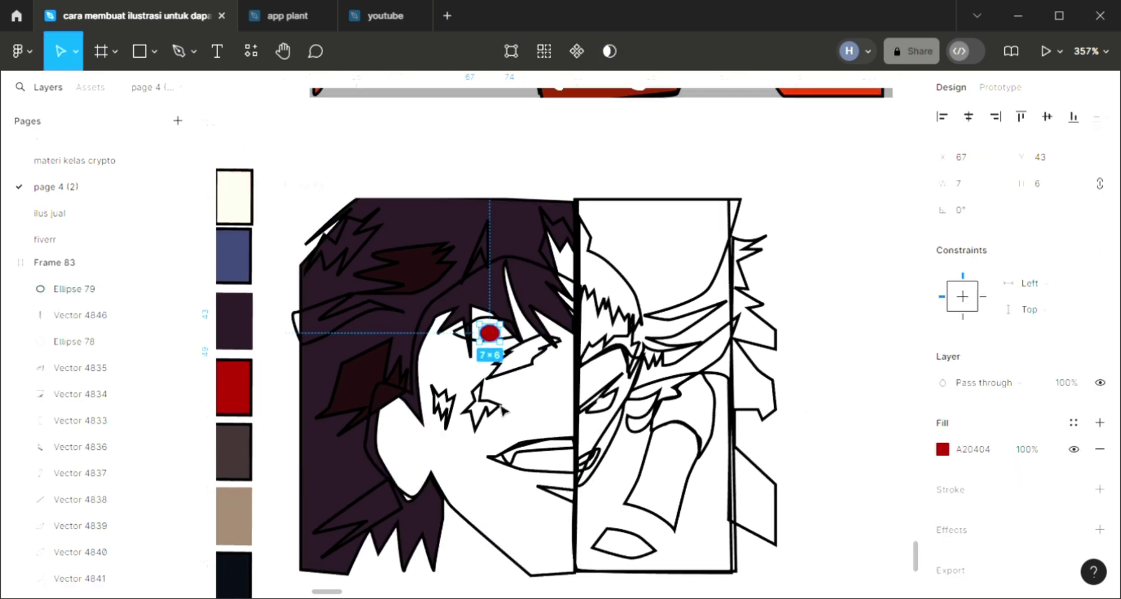
left_click(484, 409)
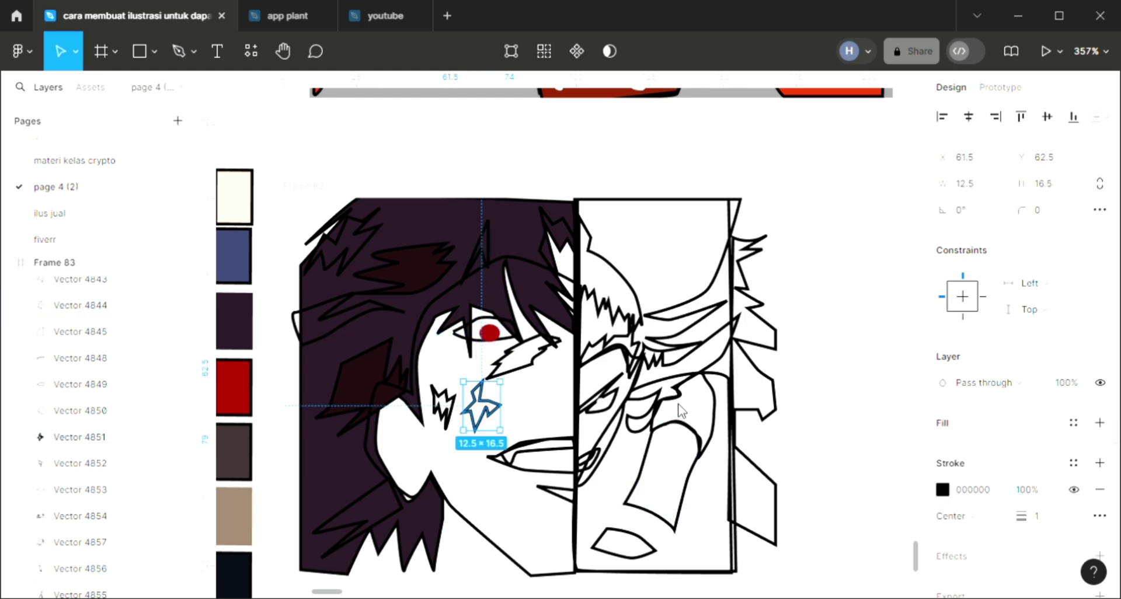
key("i")
left_click(239, 403)
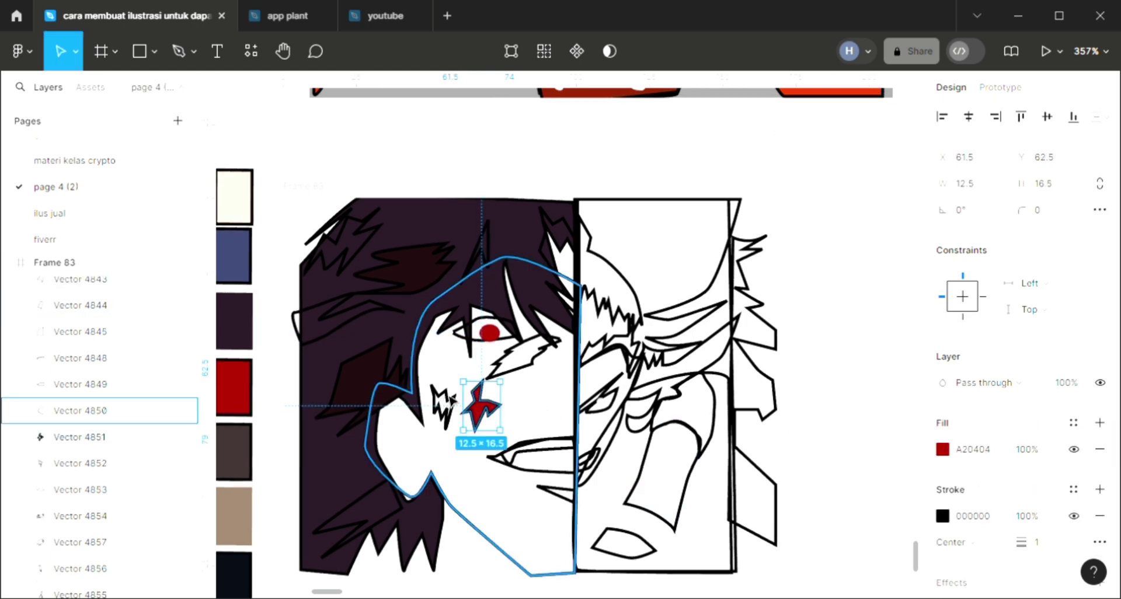
- Add a red A20404 fill to the jagged mark beside the star
left_click(452, 399)
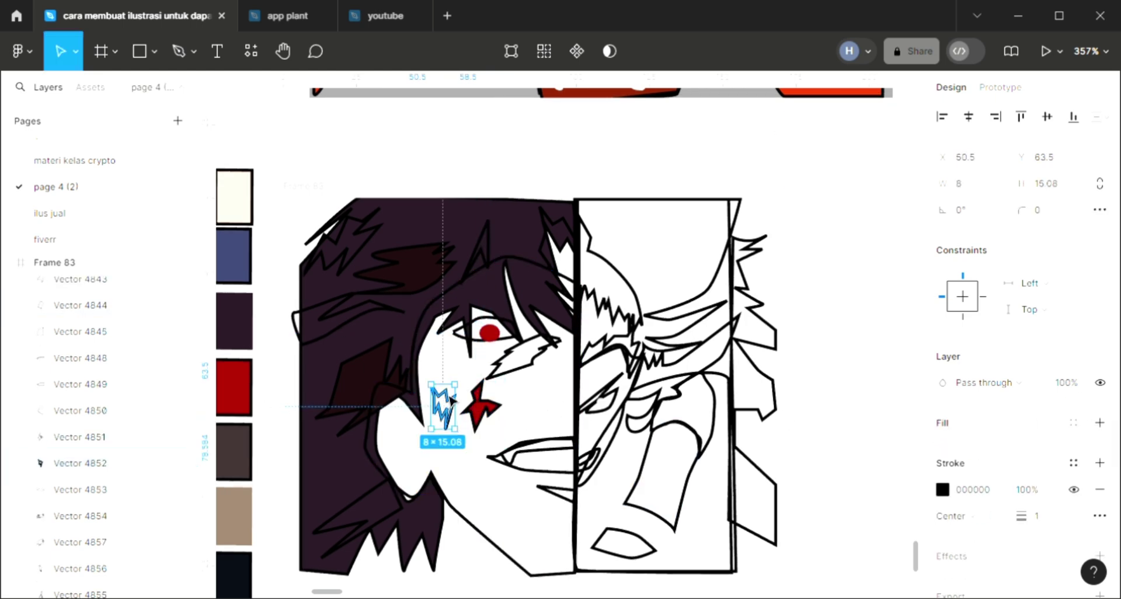
left_click(1099, 422)
scroll(519, 503, "down", 1)
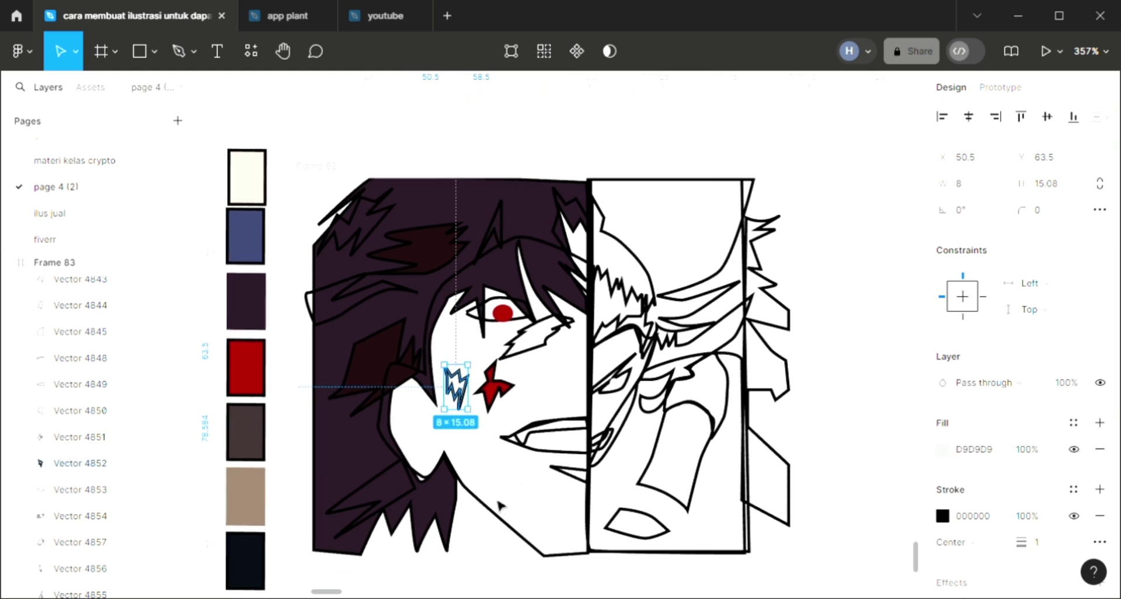
key("i")
left_click(497, 385)
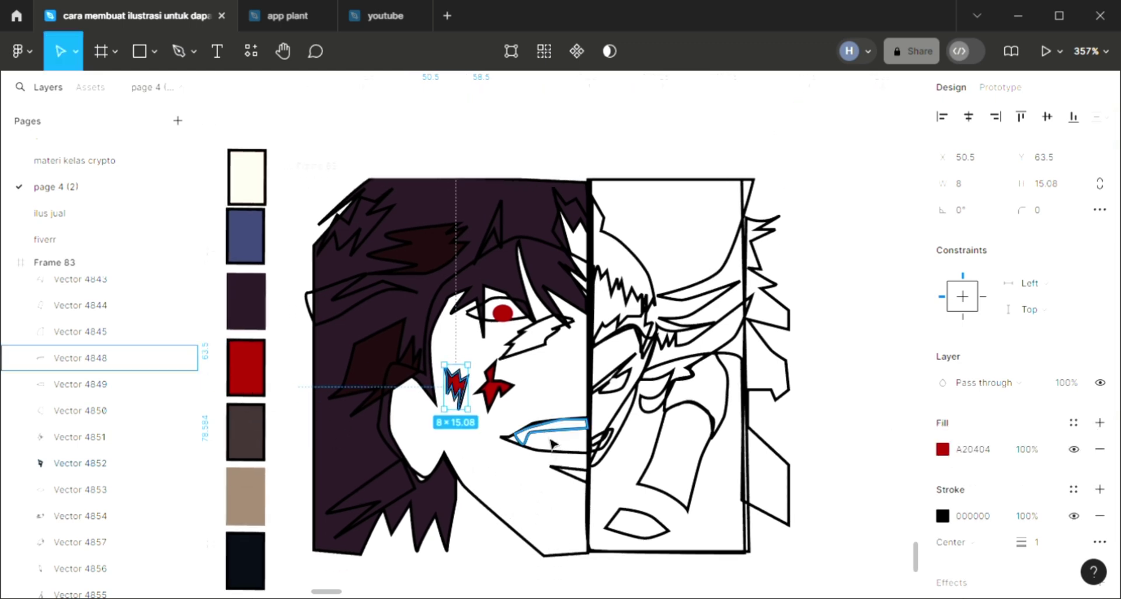
left_click(503, 528)
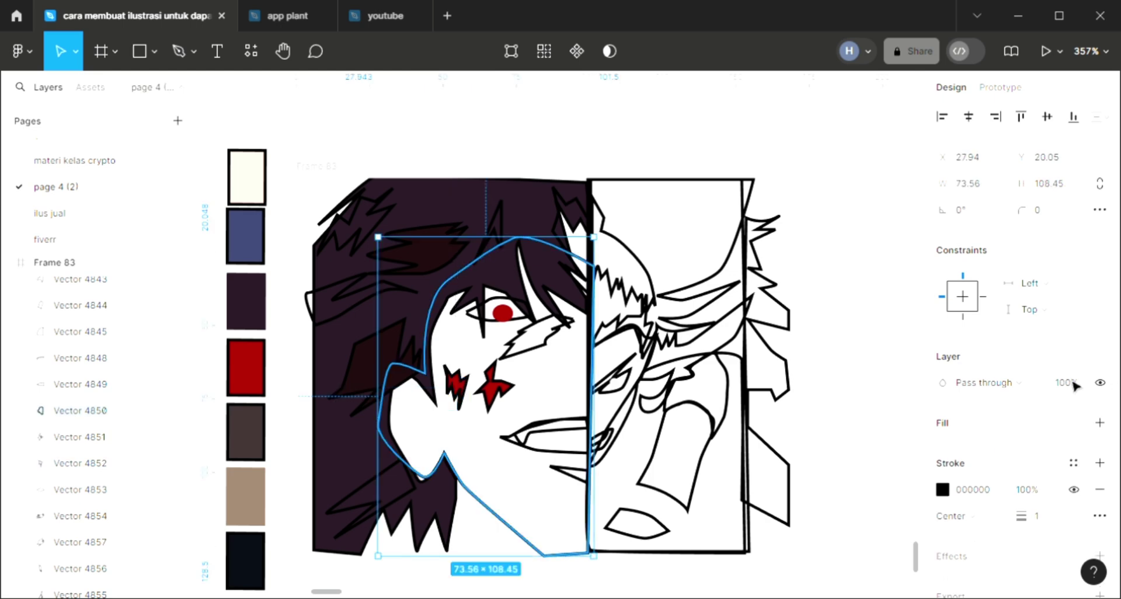
- Fill the face outline with cream F8D5C3, placed behind the eyes, hair and marks
left_click(1099, 422)
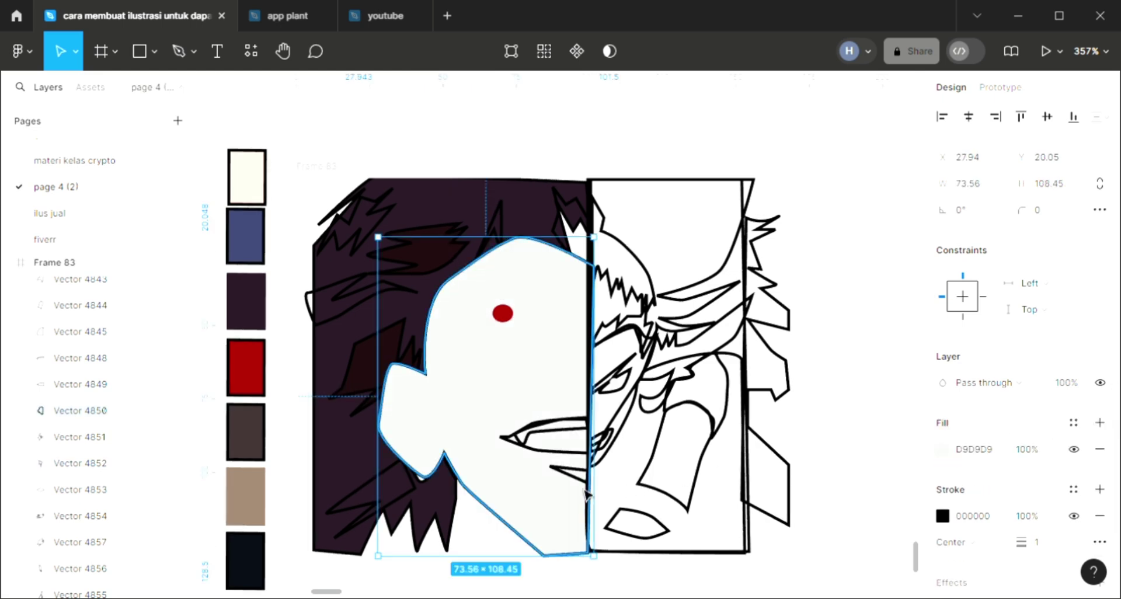
key("ctrl+shift+bracketleft")
key("i")
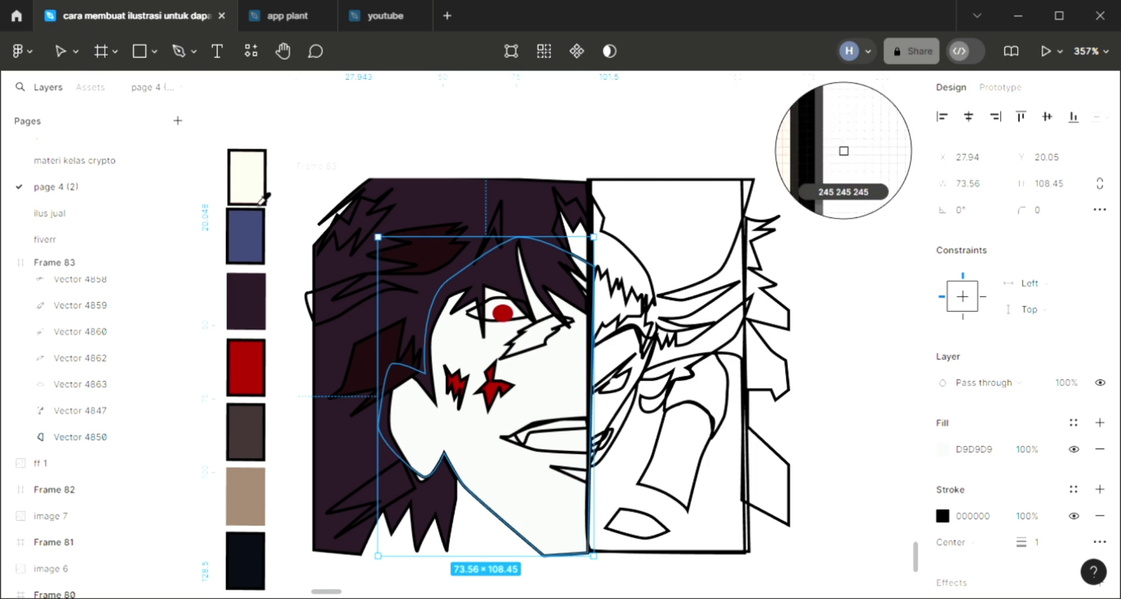
left_click(843, 150)
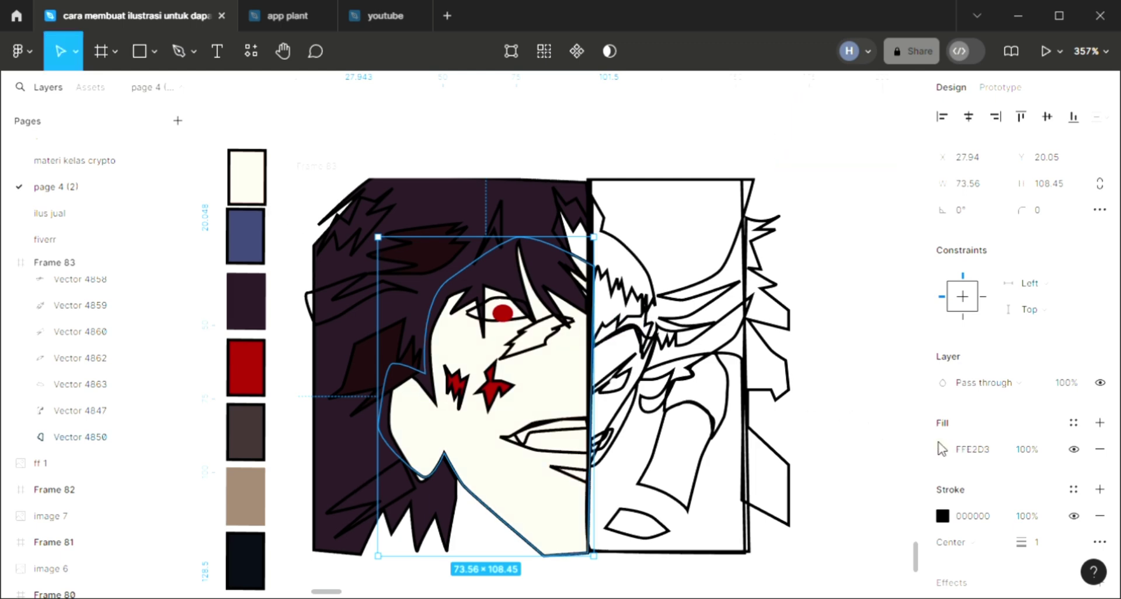
left_click(942, 449)
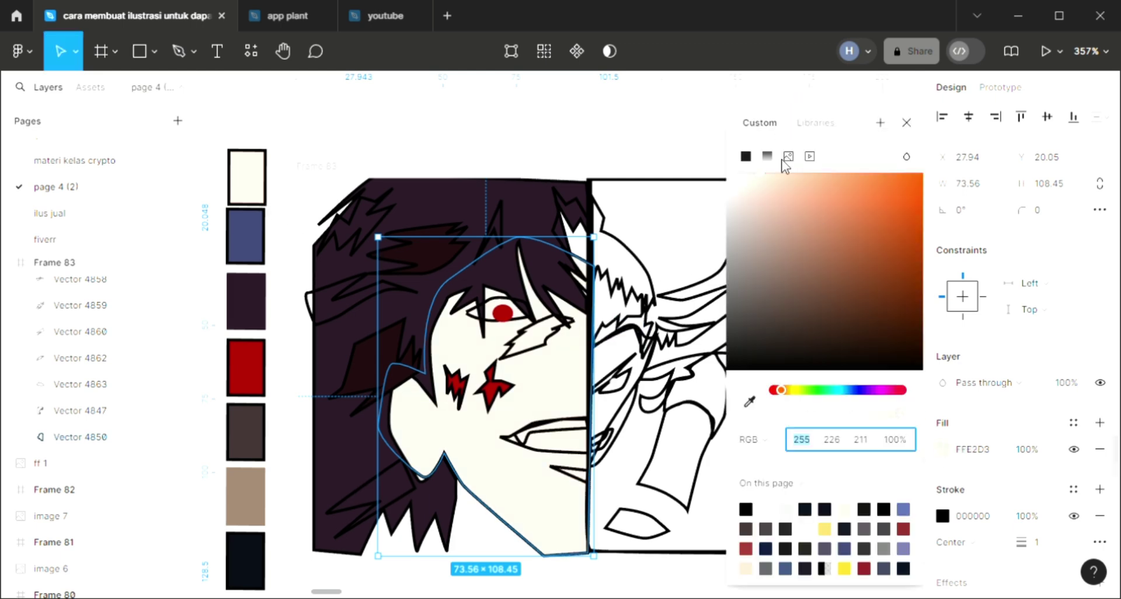
left_click(769, 180)
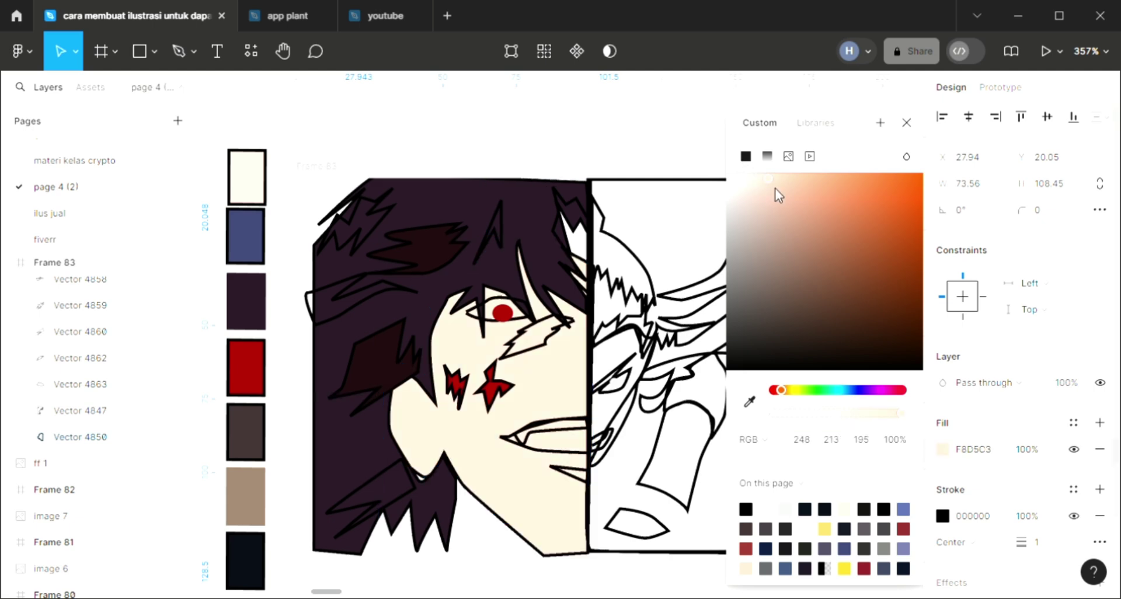
left_click(679, 198)
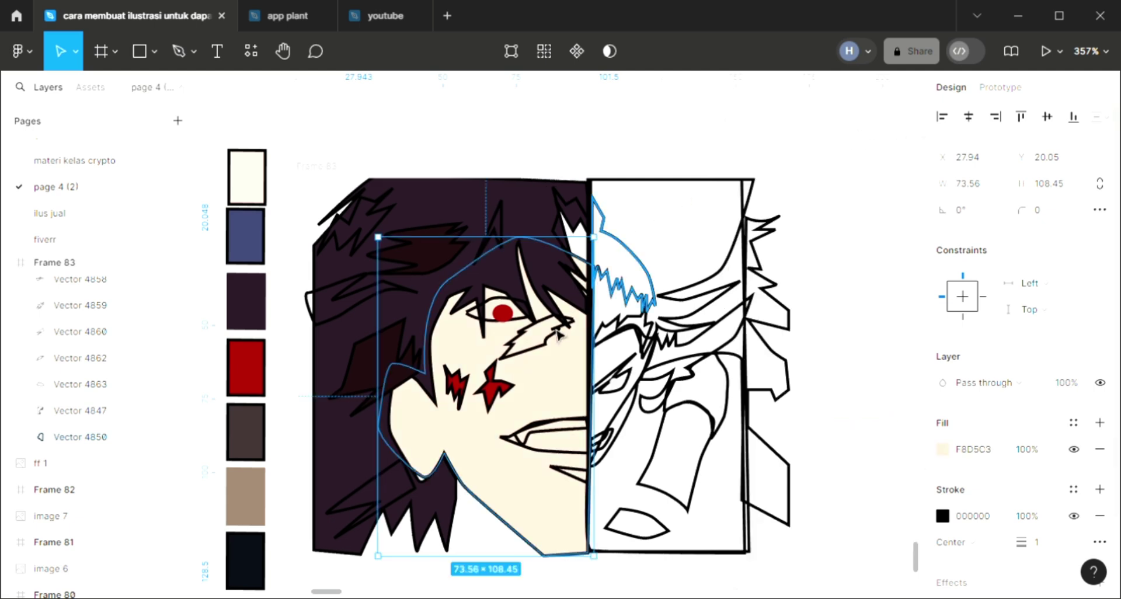
left_click(543, 342)
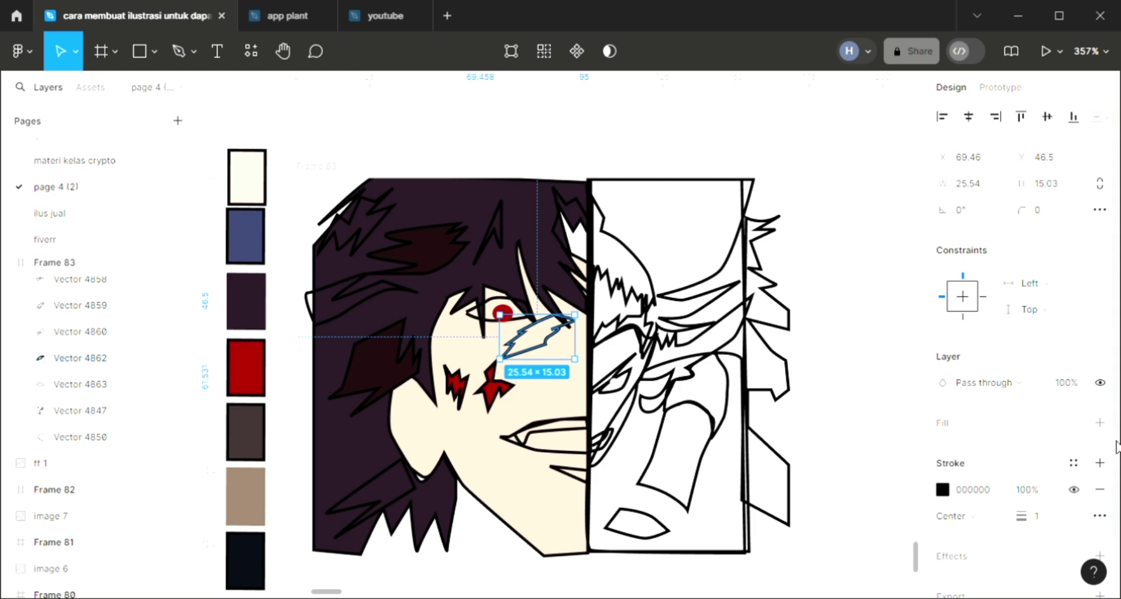
- Give the jagged under-eye mark a solid 222222 fill at 100% opacity
left_click(1051, 447)
left_click(978, 450)
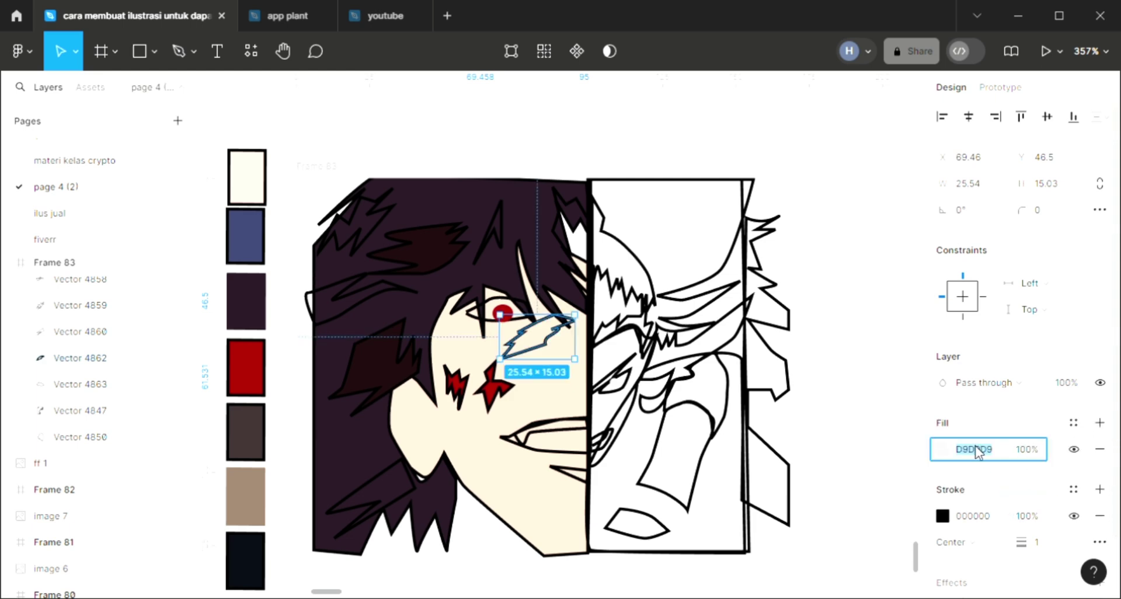
key("Return")
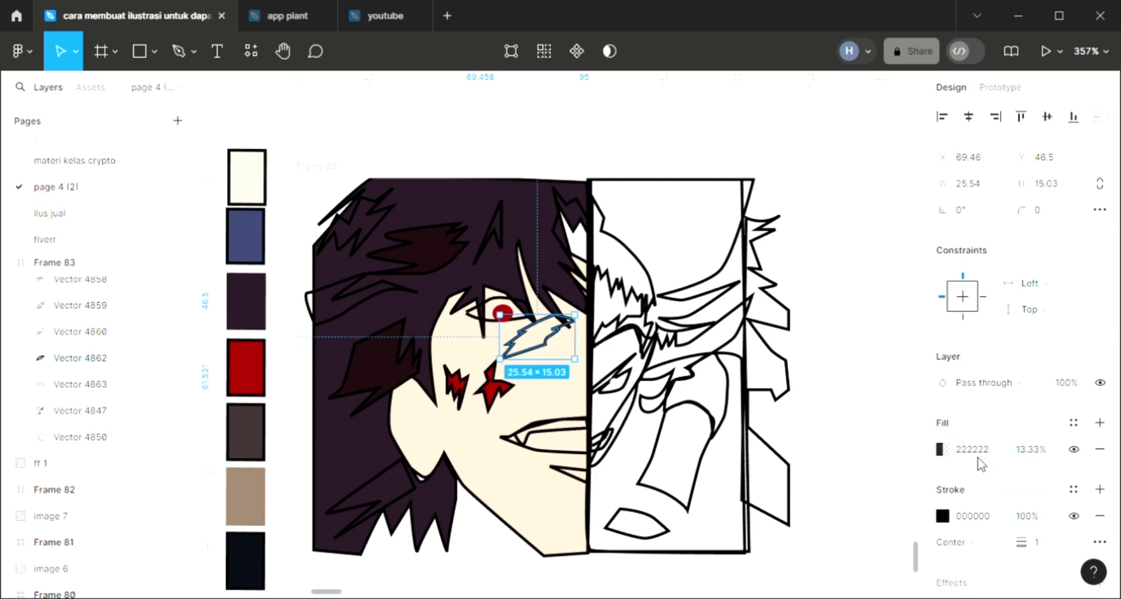
left_click(1036, 455)
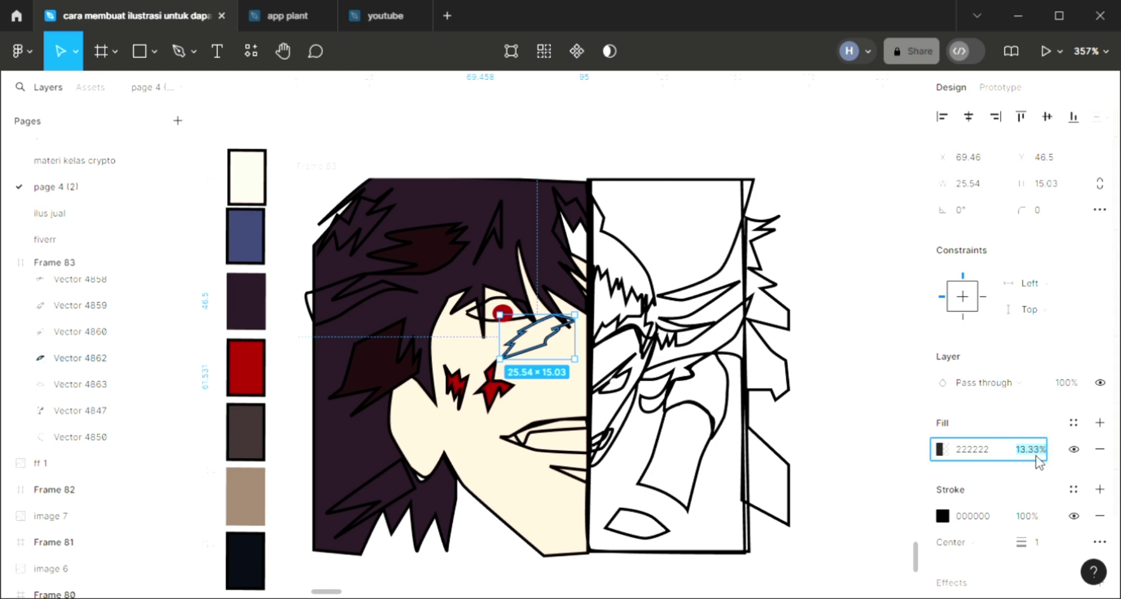
type("100")
key("Return")
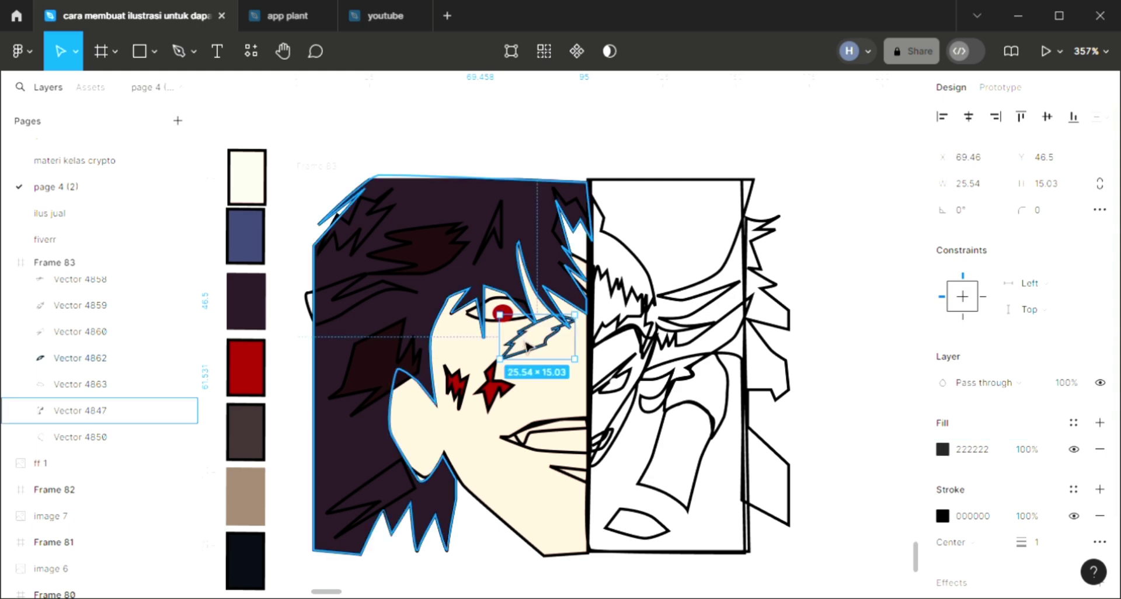
- Reshape the mark's points and close its open path
double_click(537, 341)
scroll(541, 362, "up", 2, "ctrl")
scroll(540, 360, "up", 3, "ctrl")
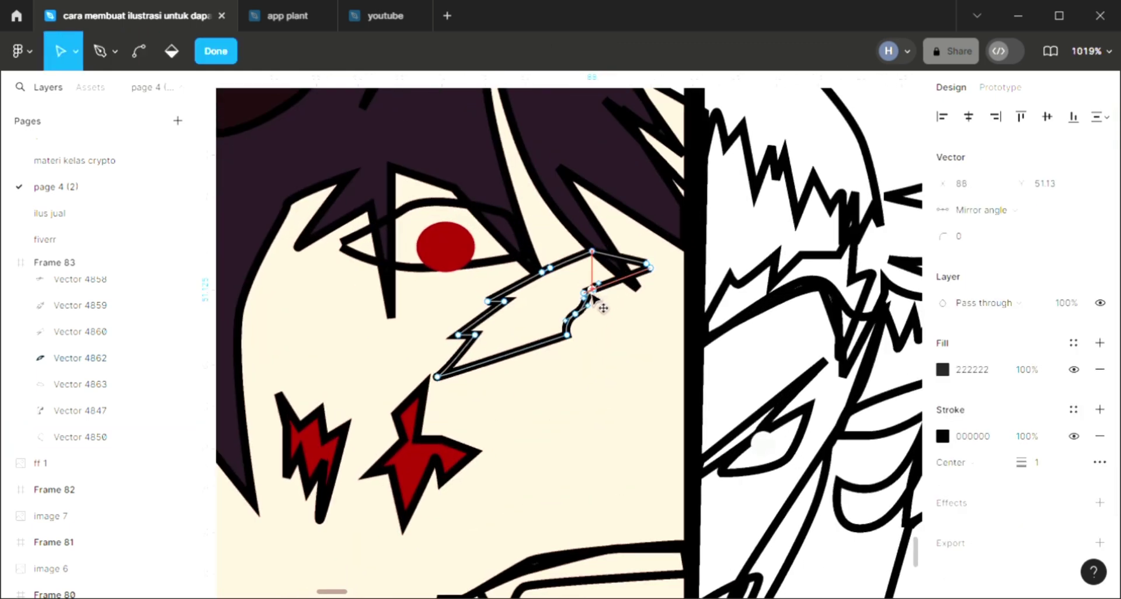
left_click_drag(602, 293, 582, 293)
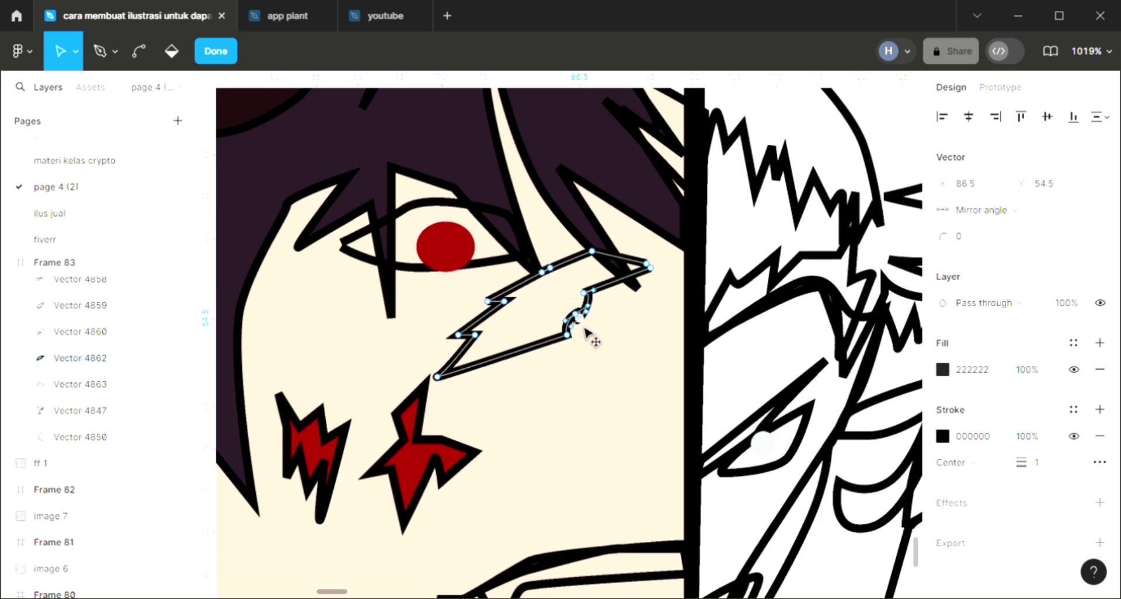
left_click_drag(588, 330, 584, 312)
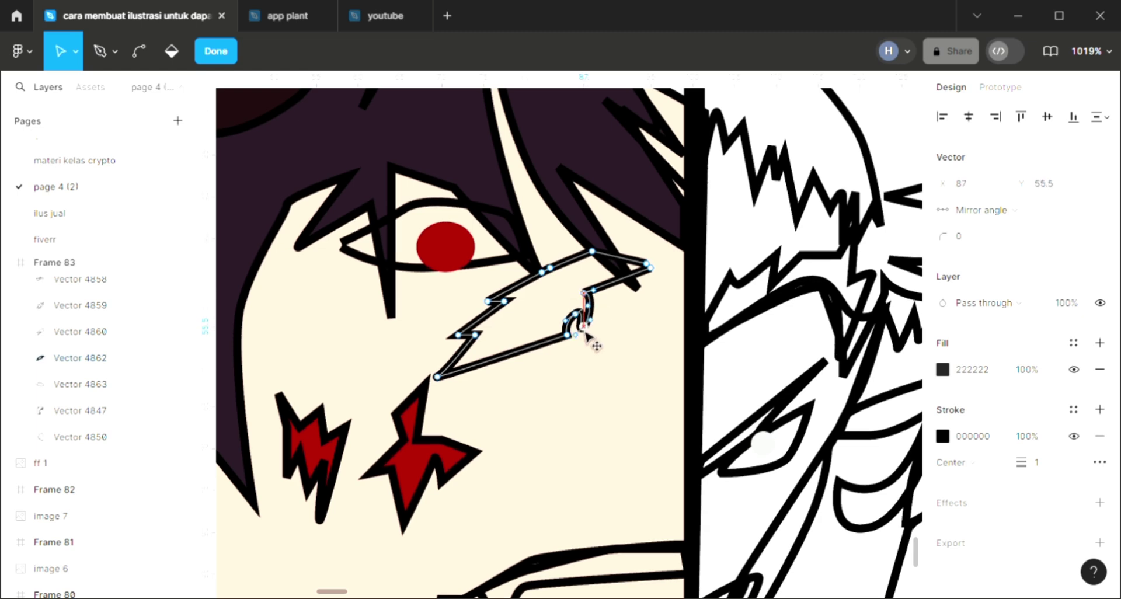
left_click(653, 268)
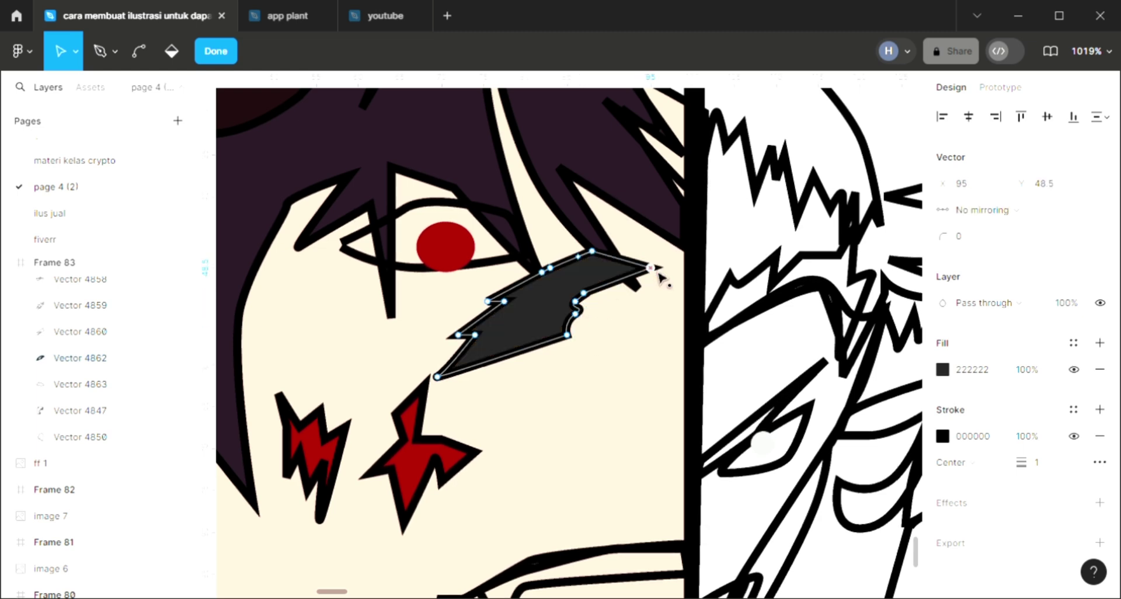
key("Escape")
- Fill the teeth shape with near-white sampled from the artwork
left_click(639, 370)
scroll(639, 369, "down", 2)
scroll(638, 369, "down", 3)
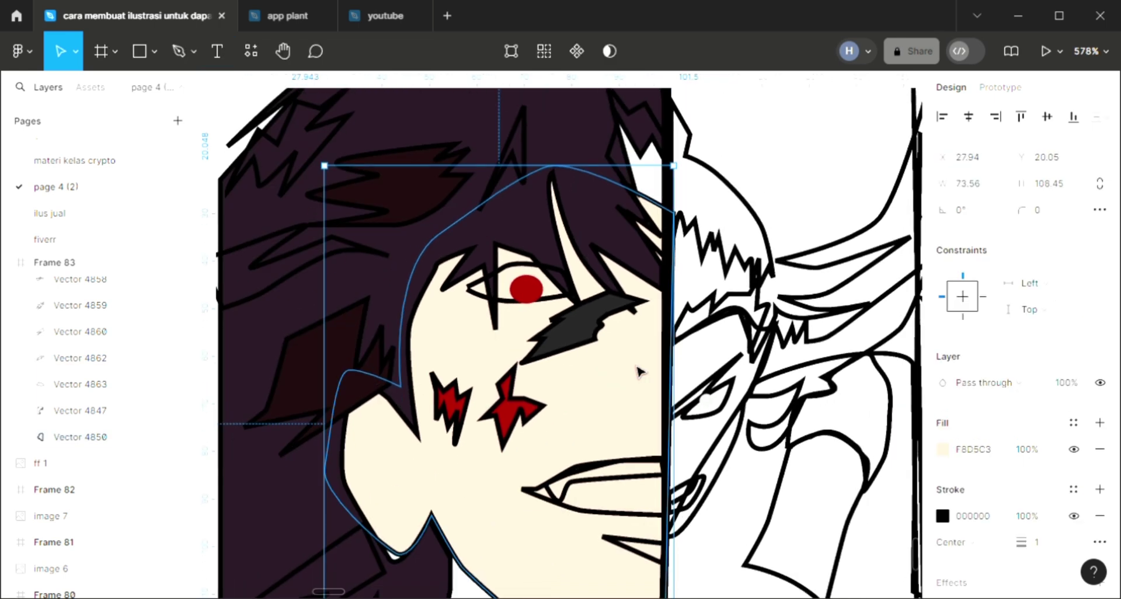
scroll(639, 369, "down", 2)
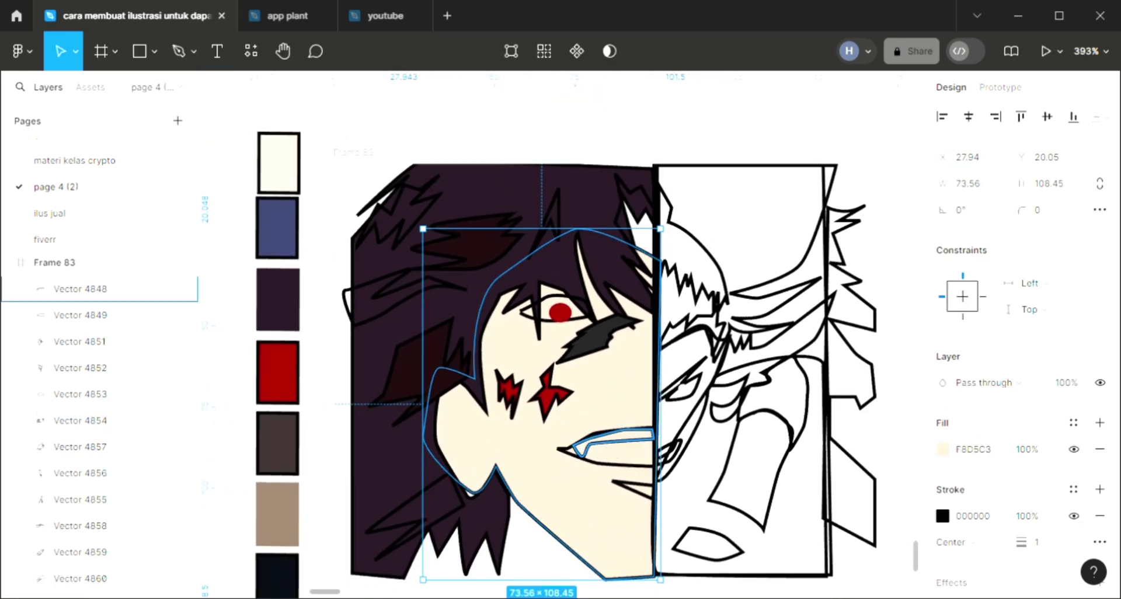
left_click(613, 435)
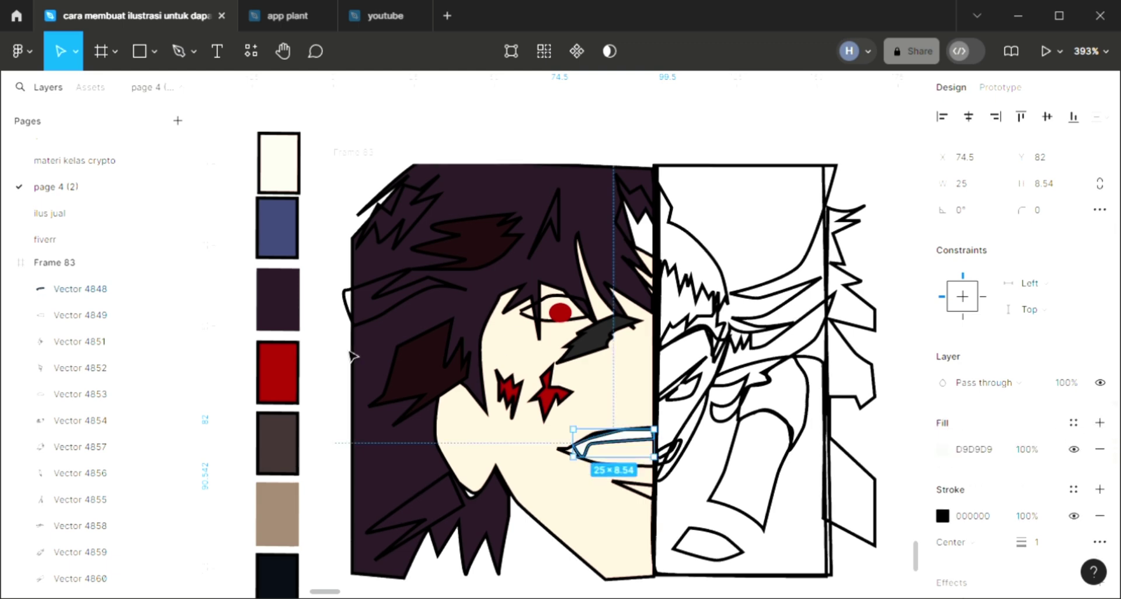
key("i")
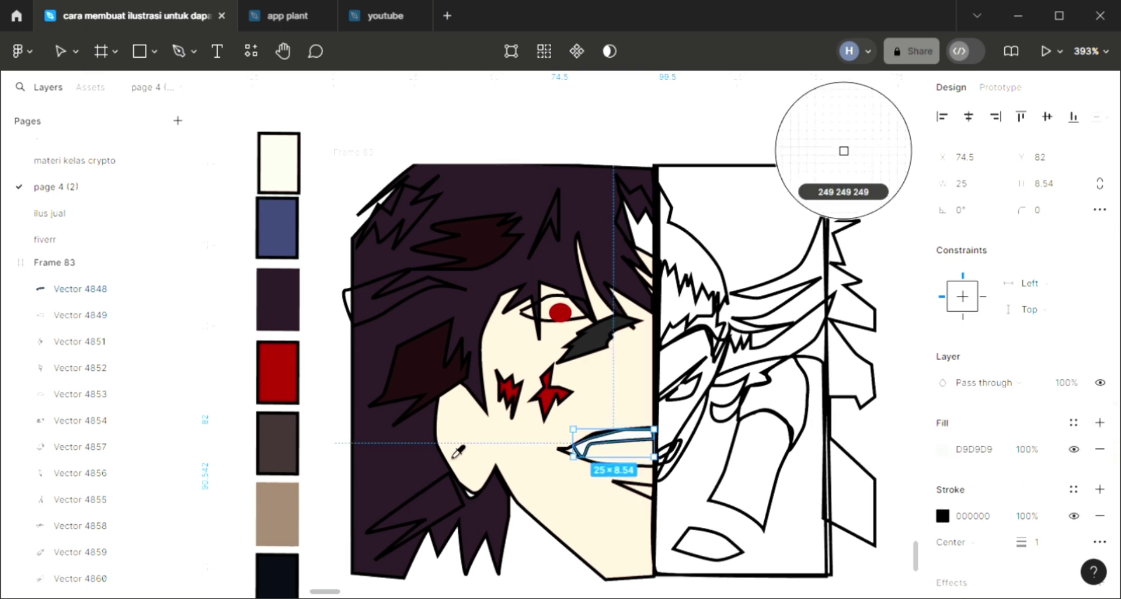
left_click(453, 457)
- Fill the small shape below the teeth and the open mouth with dark grey 222222
left_click(633, 490)
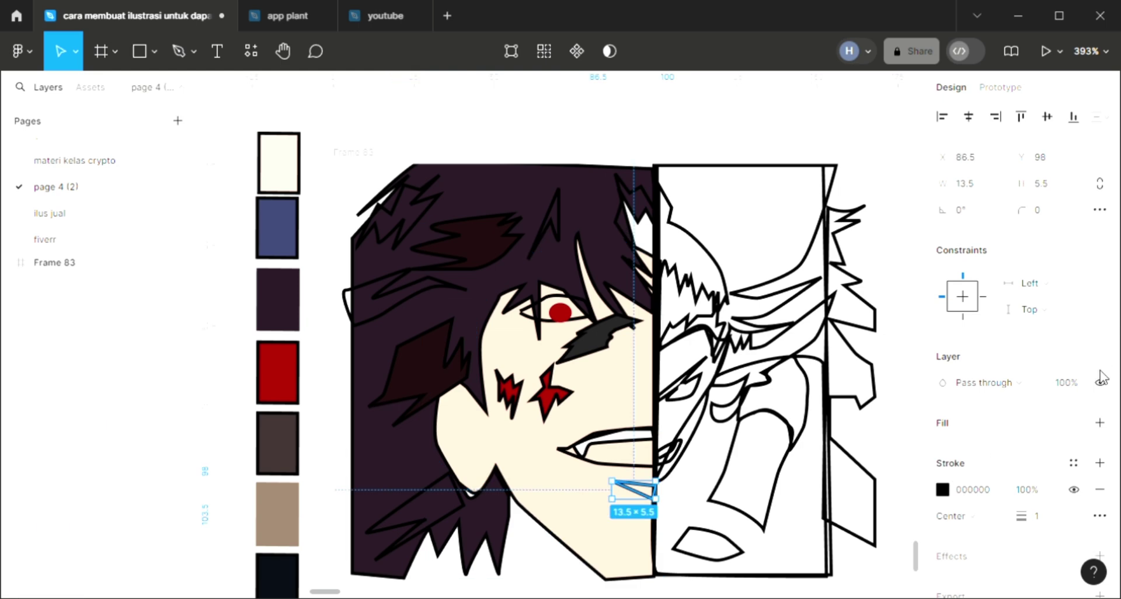
key("i")
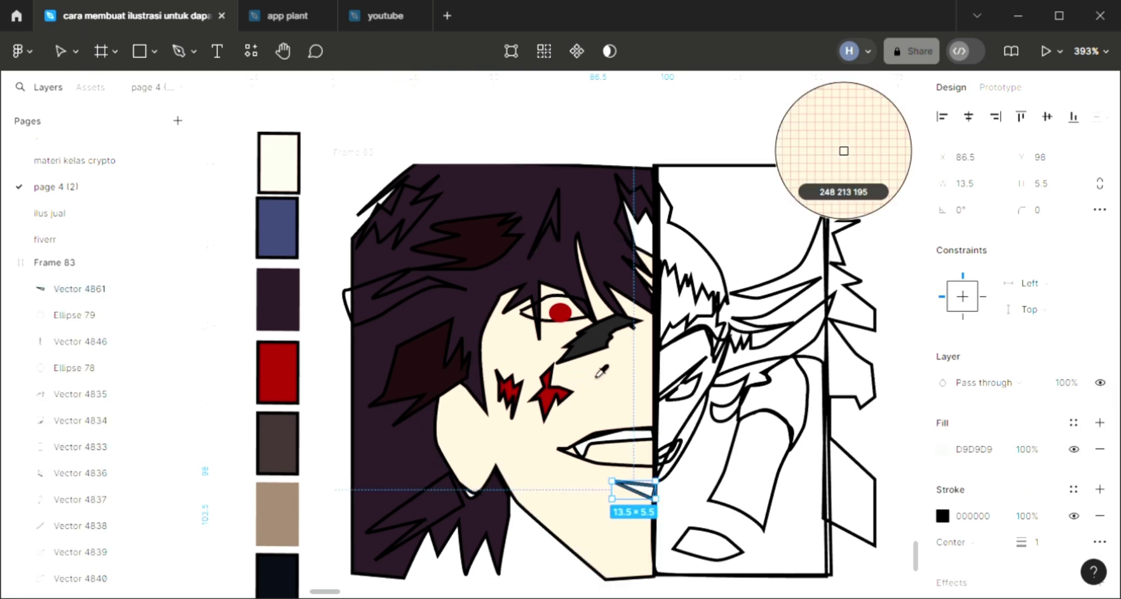
left_click(600, 461)
left_click(600, 460)
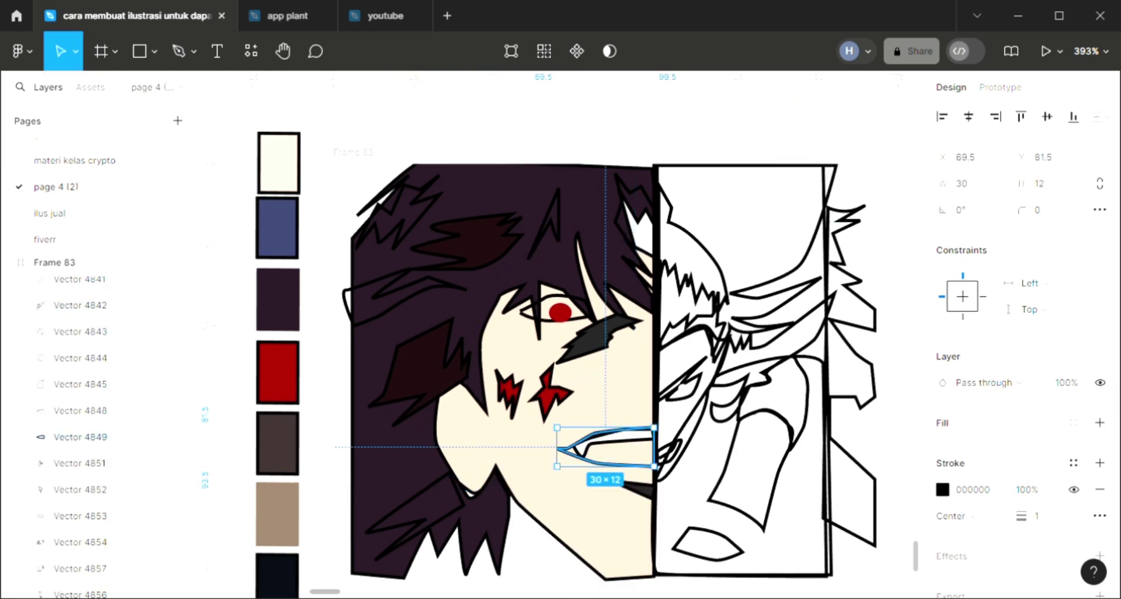
left_click(1101, 422)
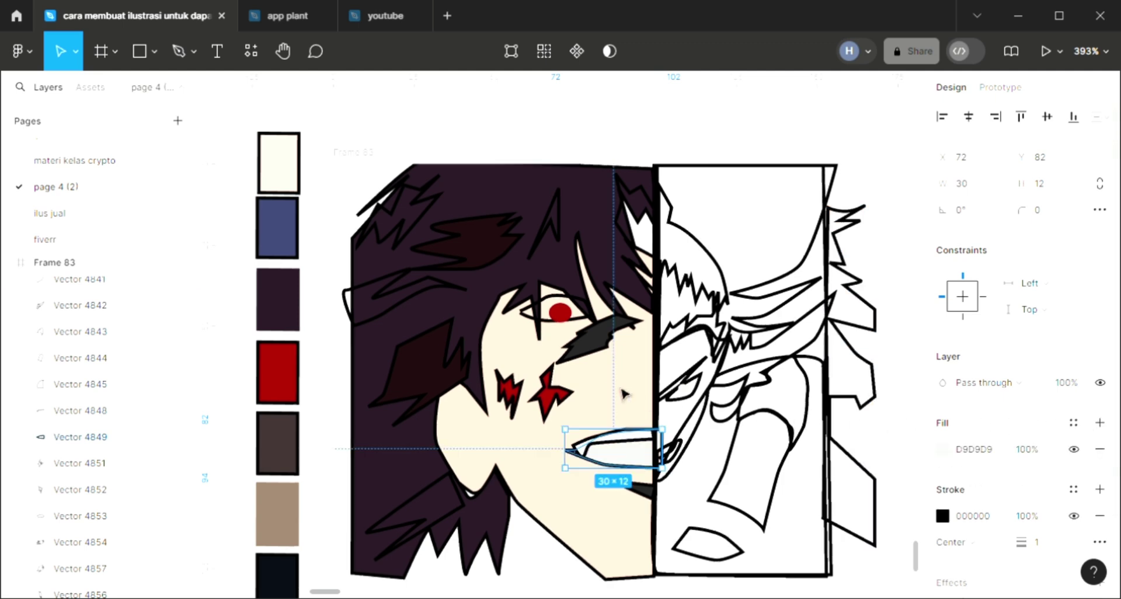
key("i")
left_click(843, 151)
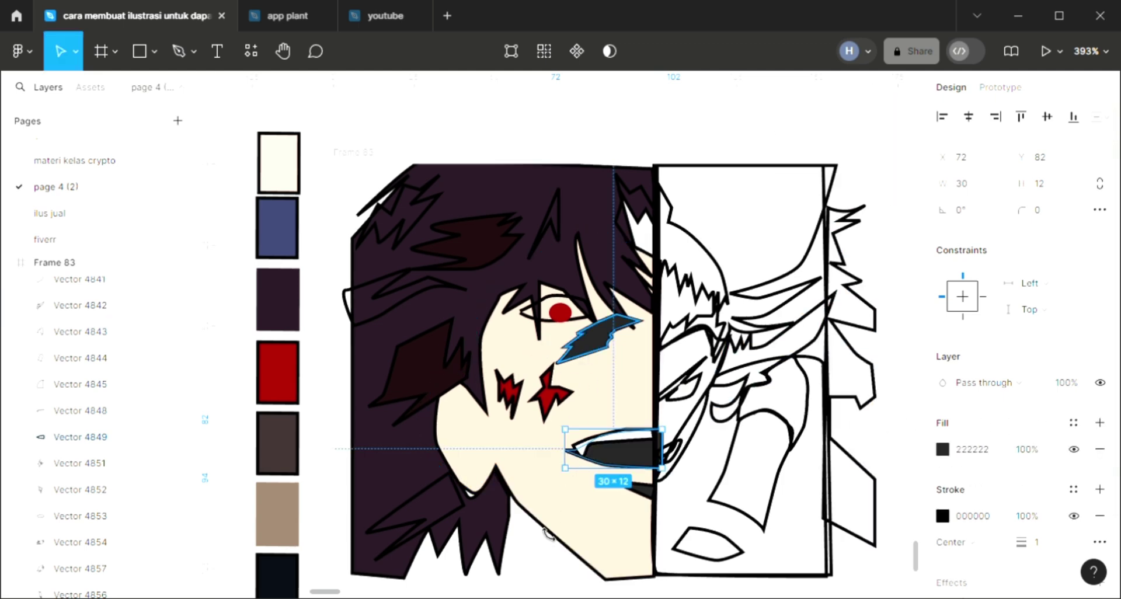
key("Escape")
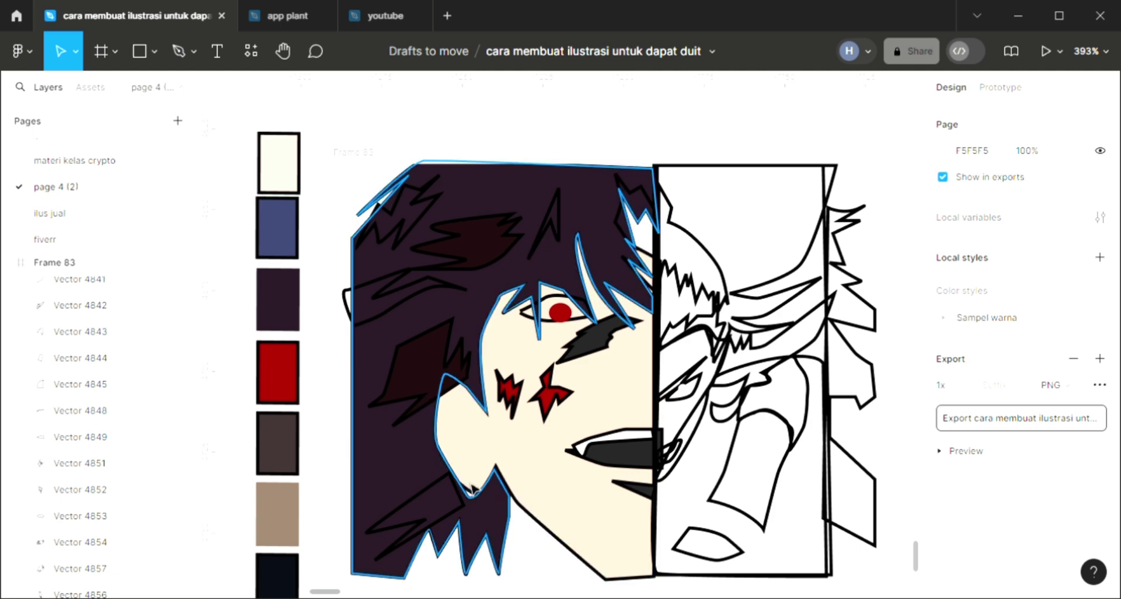
- Fill the narrow 13×37 hair strip at the face seam with the dark hair colour
scroll(464, 475, "down", 1, "ctrl")
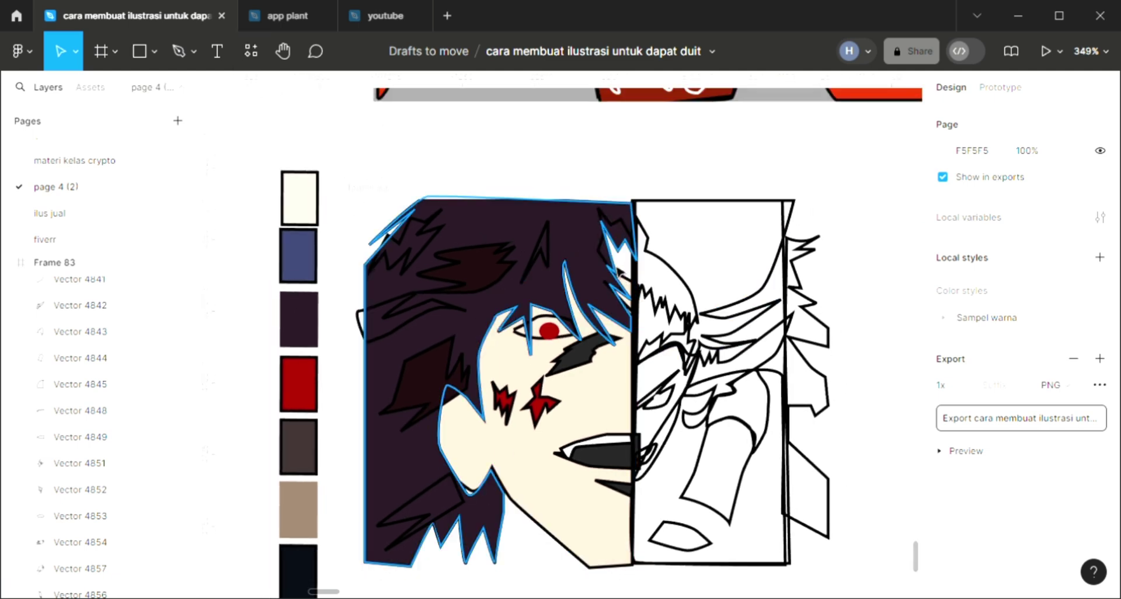
left_click(630, 292)
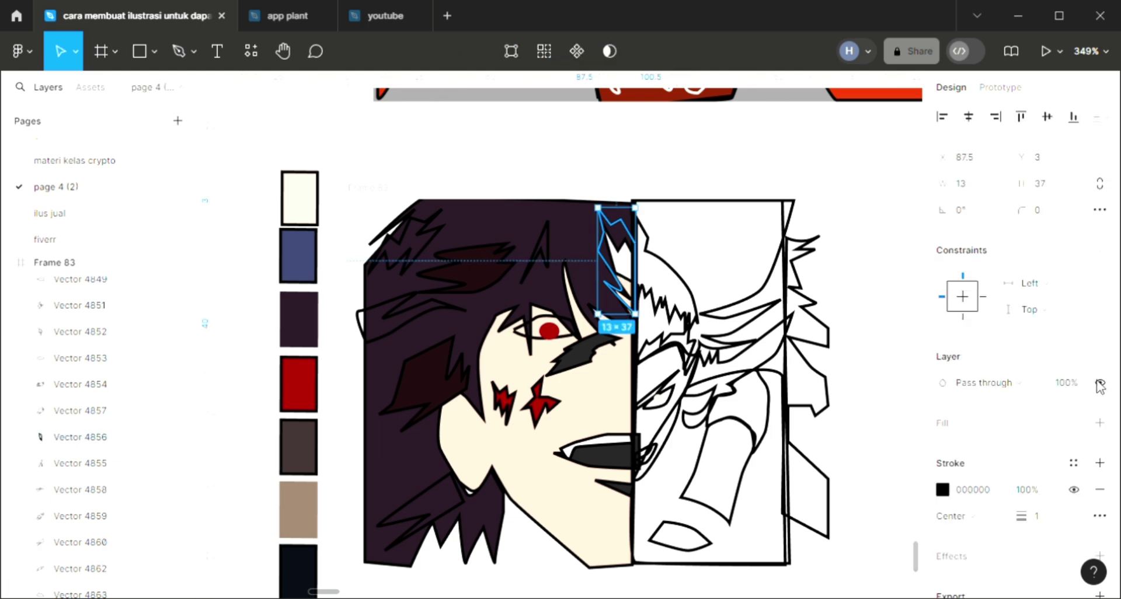
left_click(1100, 424)
key("i")
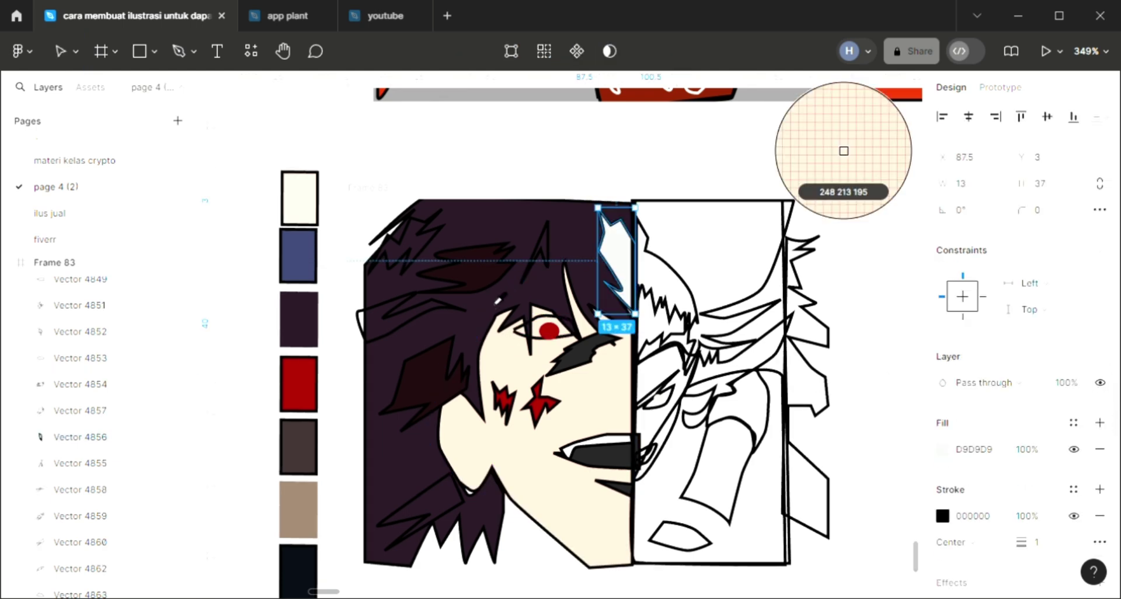
left_click(491, 290)
key("Escape")
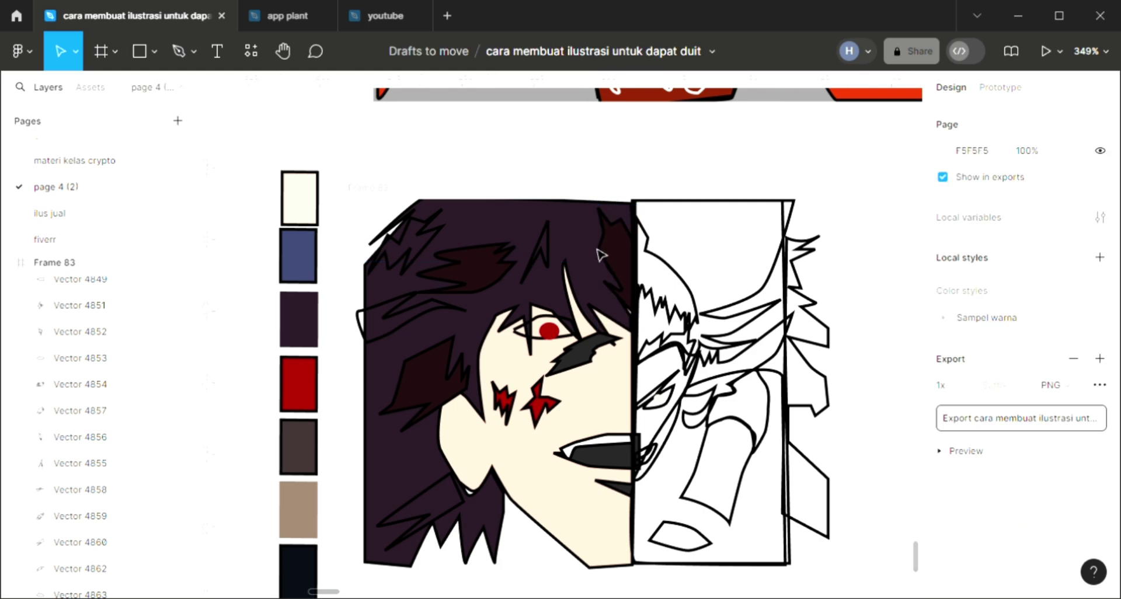
left_click(179, 52)
- Draw a 53.5×29.5 neck triangle below the chin, send it behind the hair spikes, and fill it with skin colour
scroll(646, 376, "down", 1)
scroll(699, 434, "down", 2)
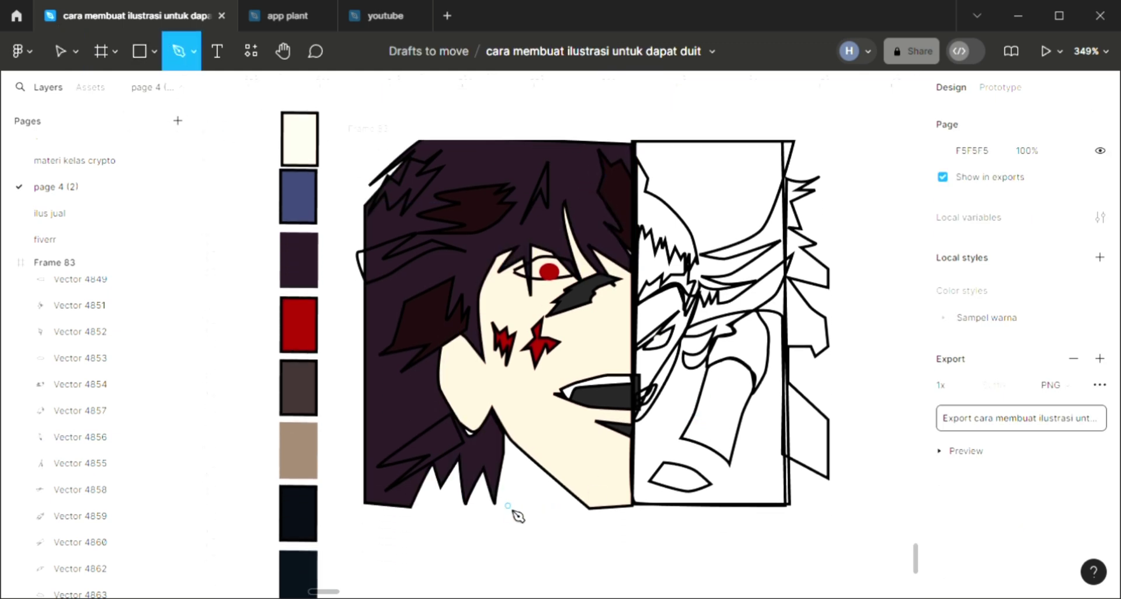
scroll(514, 514, "down", 1)
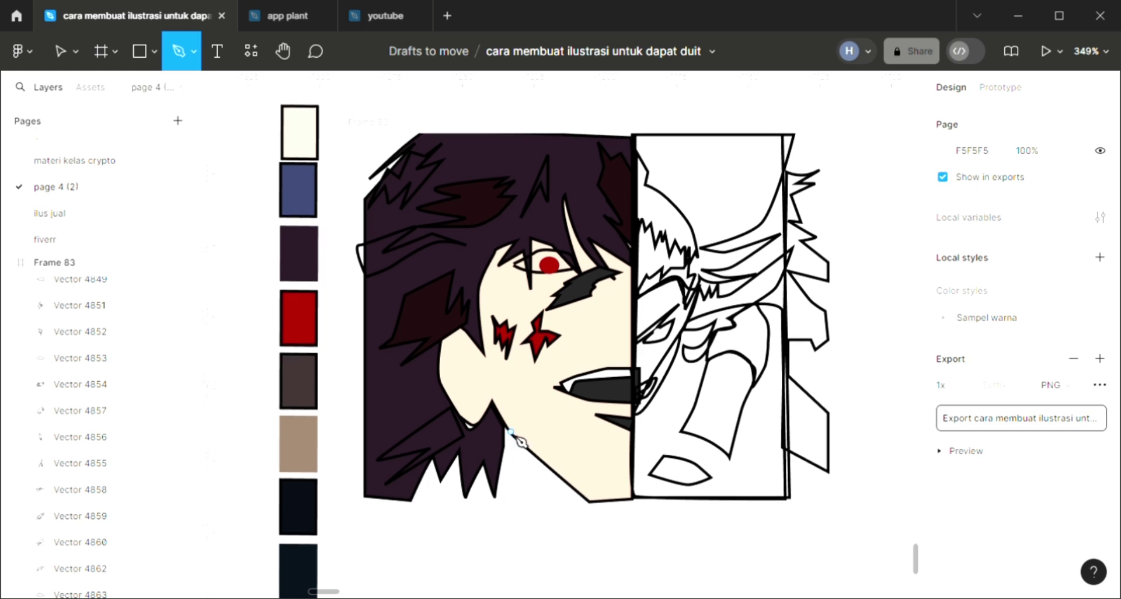
left_click(442, 506)
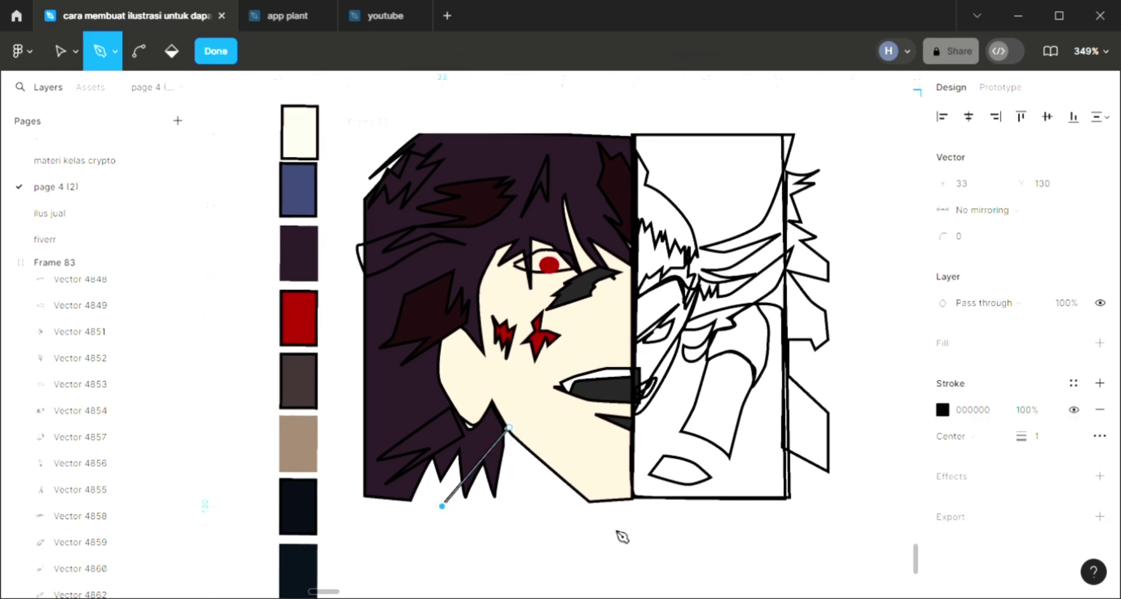
left_click(590, 512)
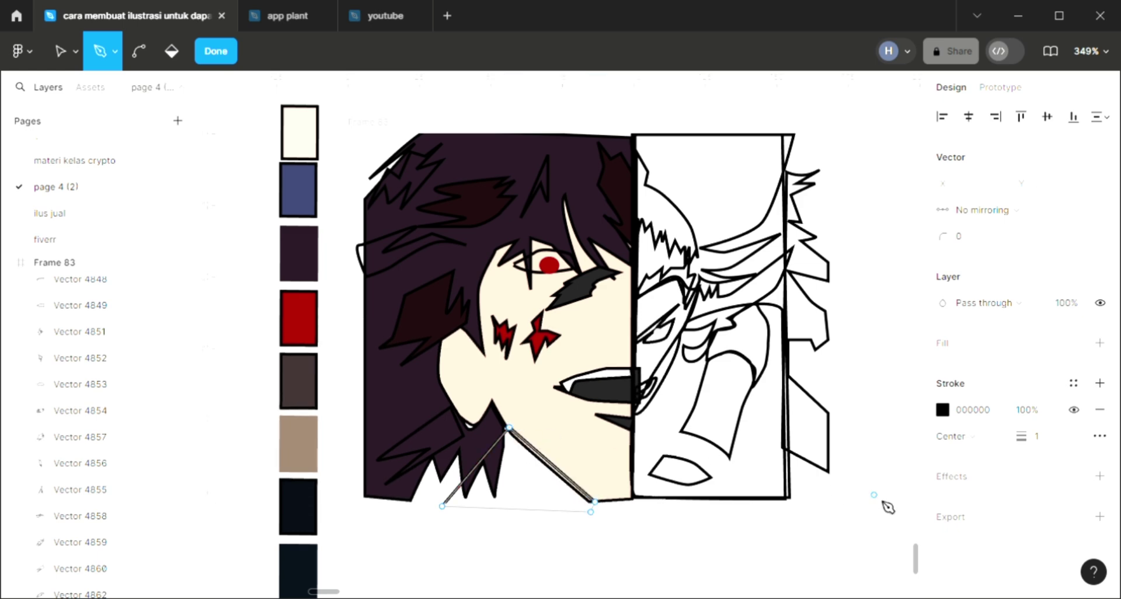
key("Escape")
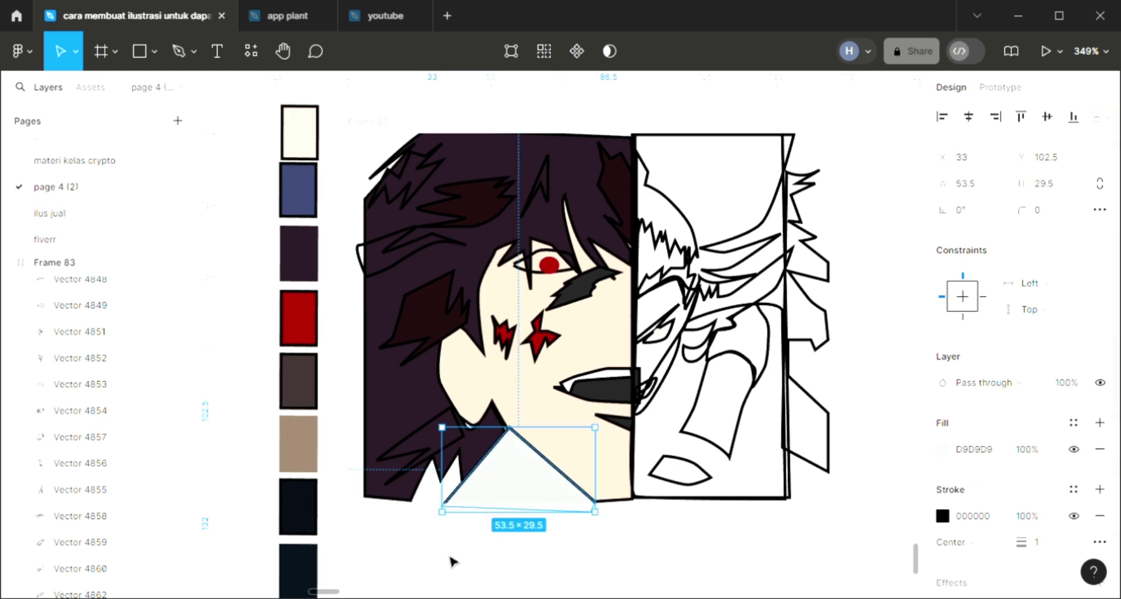
key("ctrl+[")
key("i")
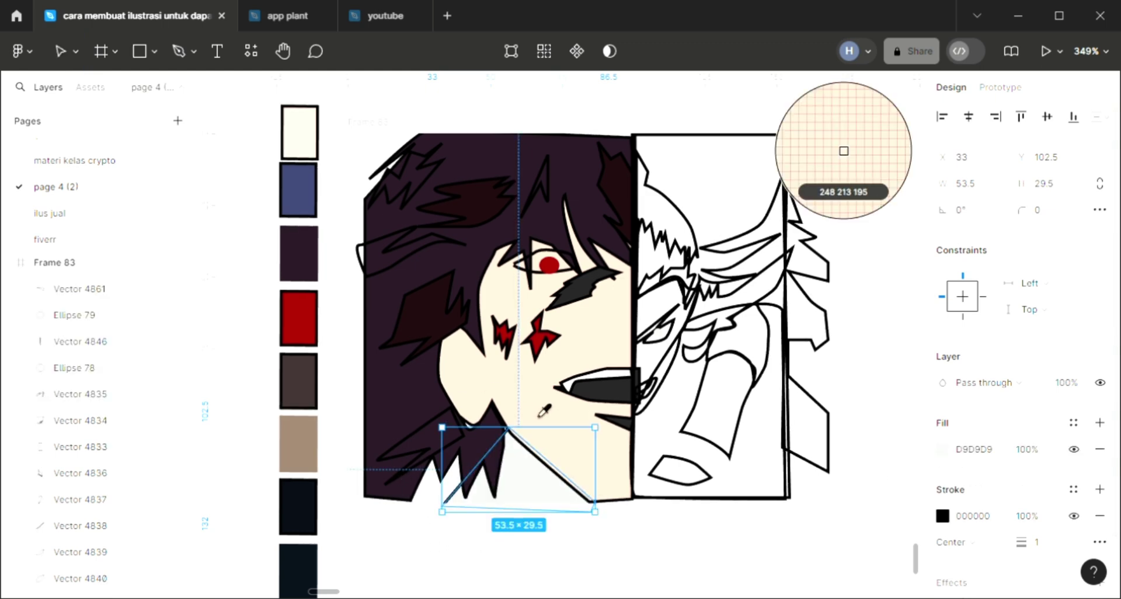
left_click(545, 403)
left_click(550, 544)
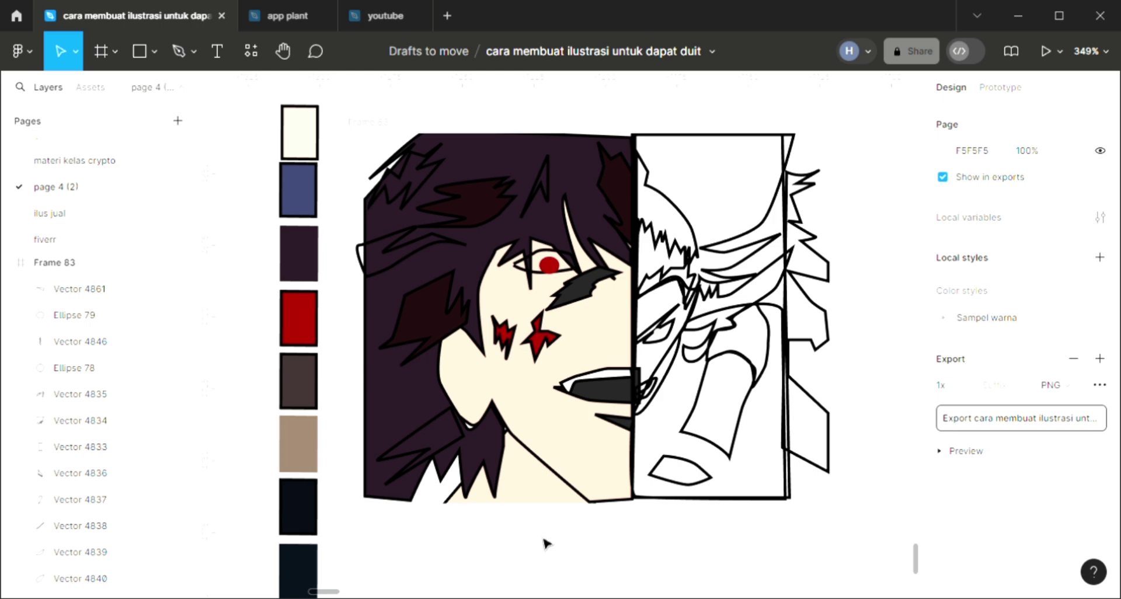
- Give the right face's top hair shape the dark blue swatch fill 39426C
scroll(545, 540, "up", 1)
scroll(543, 537, "up", 1)
scroll(544, 534, "up", 1)
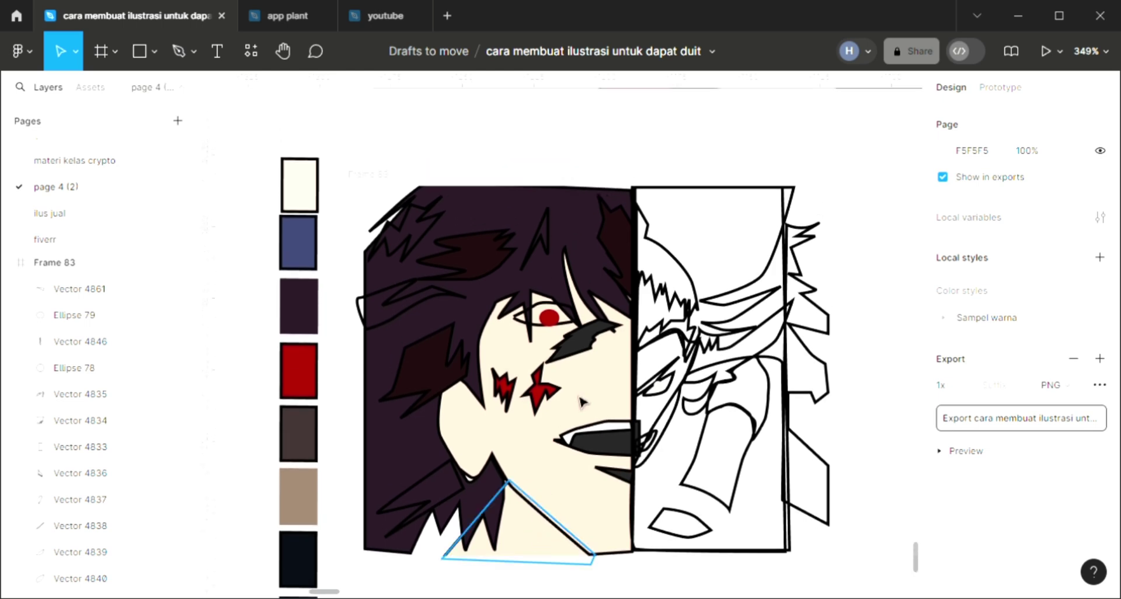
scroll(581, 402, "right", 2)
scroll(635, 272, "right", 1)
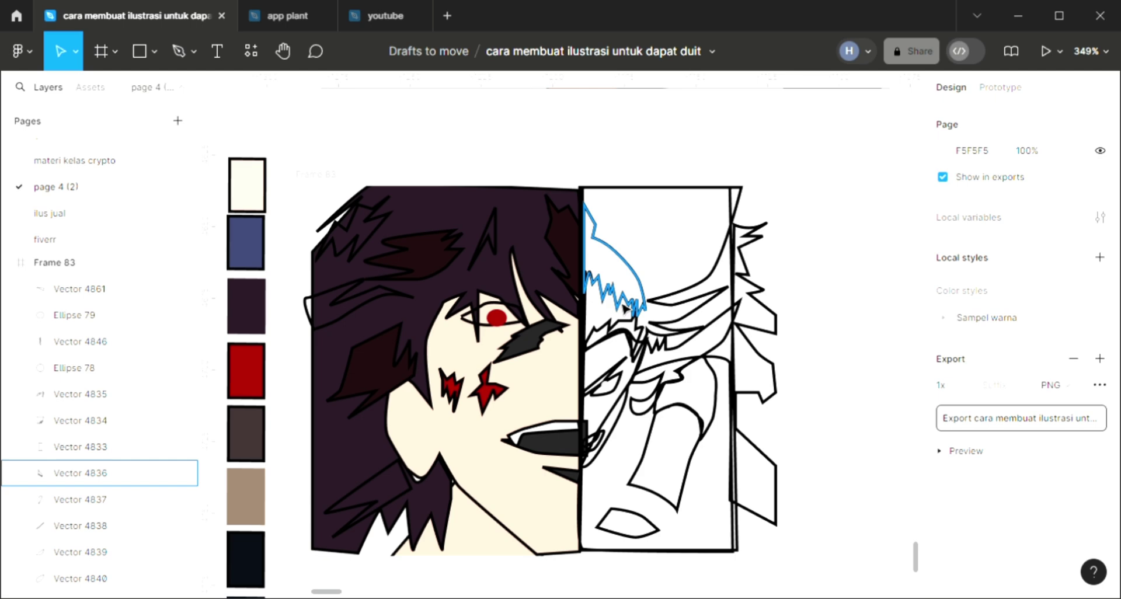
left_click(624, 308)
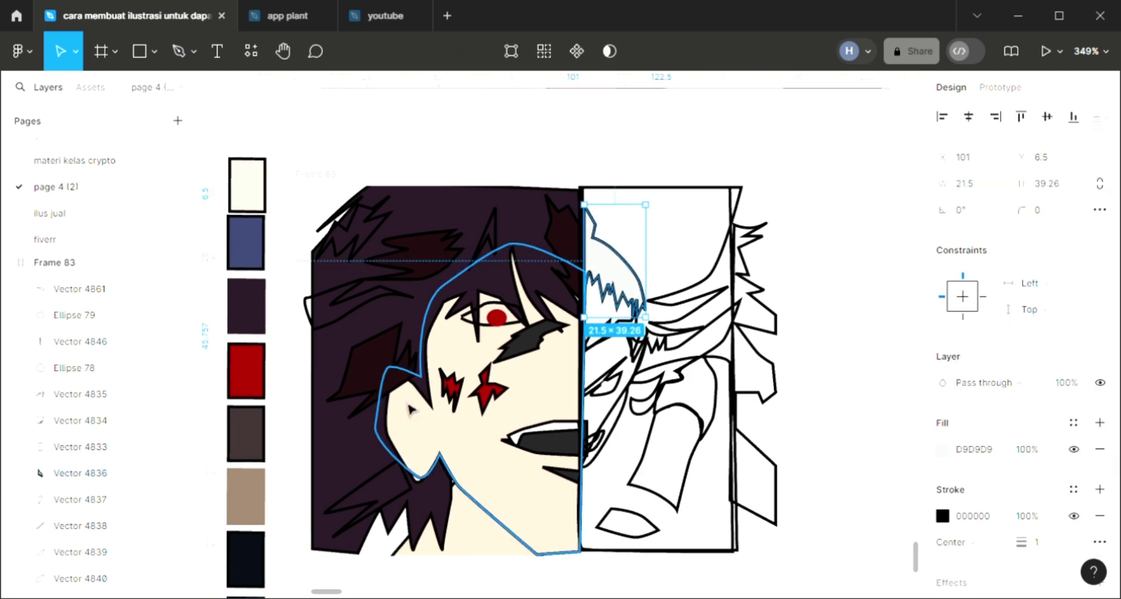
key("i")
left_click(245, 242)
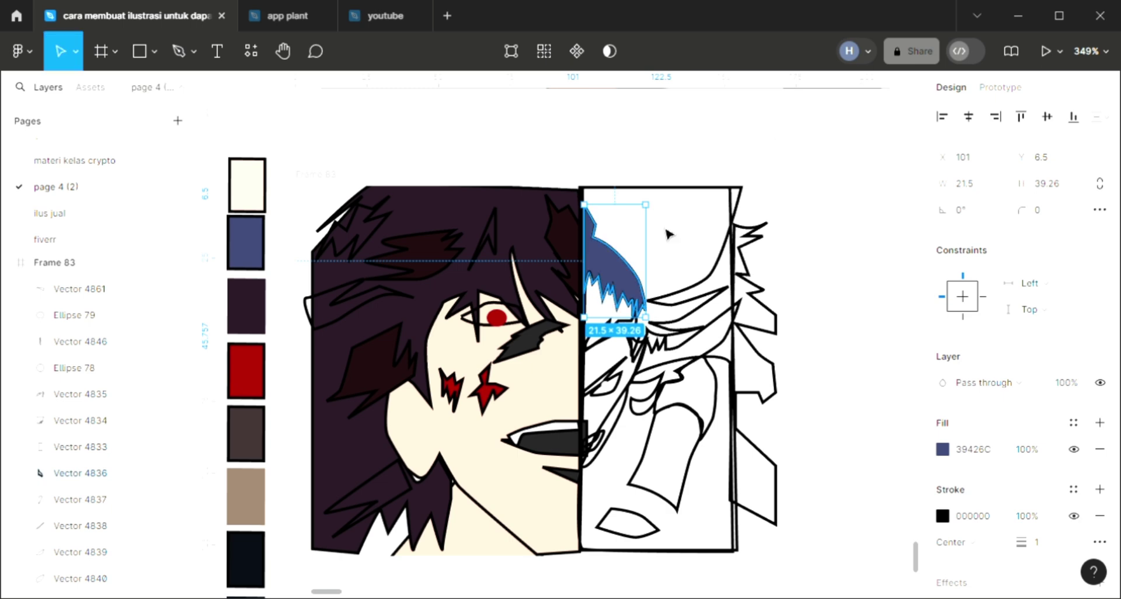
key("Escape")
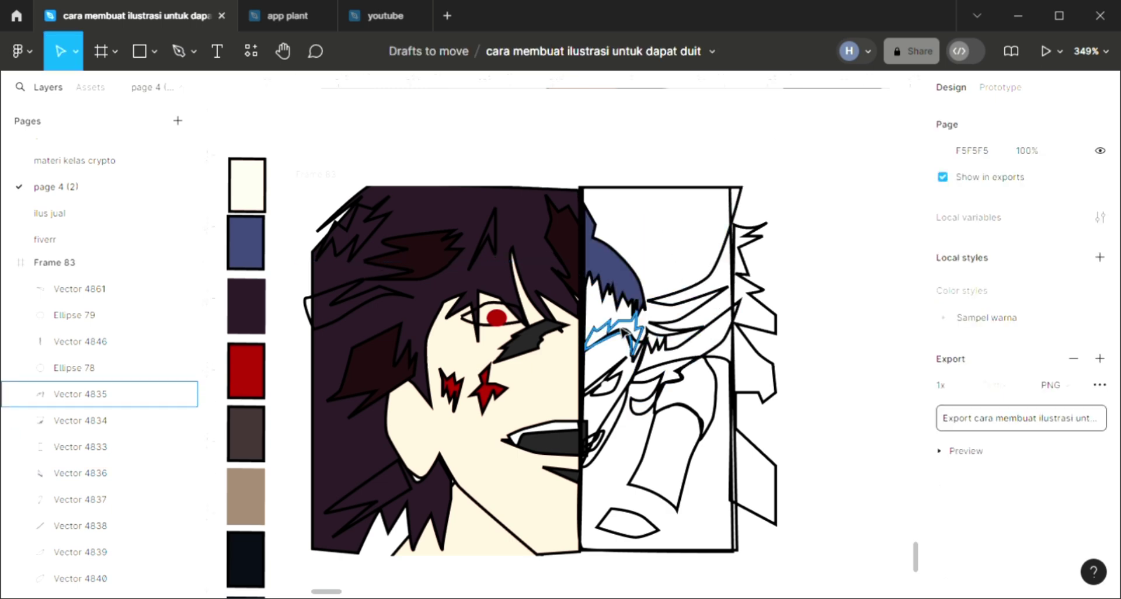
left_click(613, 336)
- Fill the right-half hair strand with the same dark blue as the hair
scroll(705, 464, "right", 3)
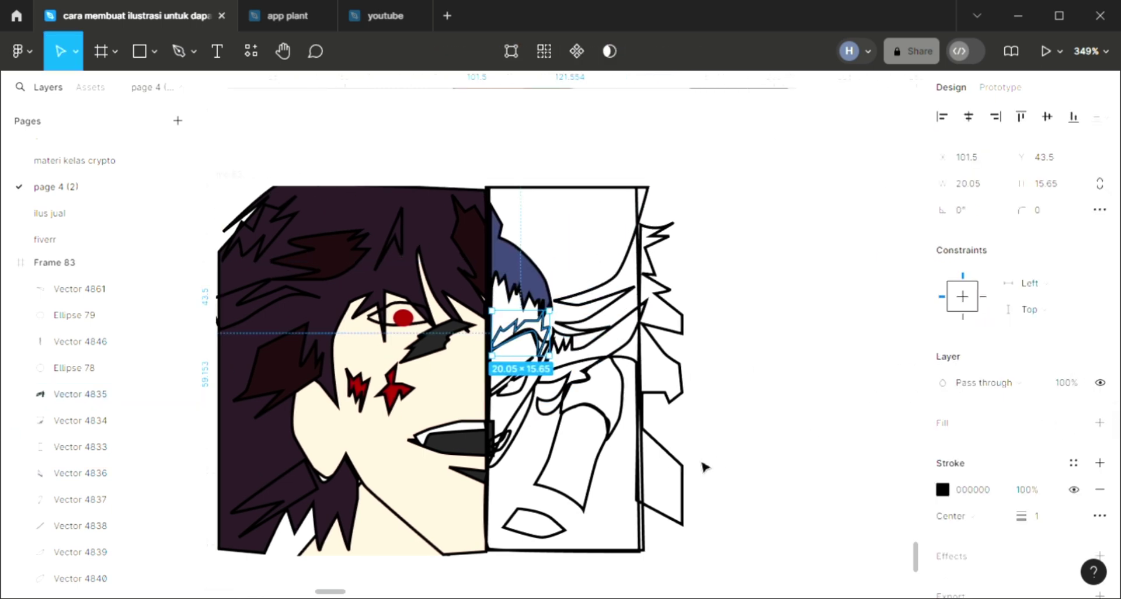
scroll(706, 465, "up", 3)
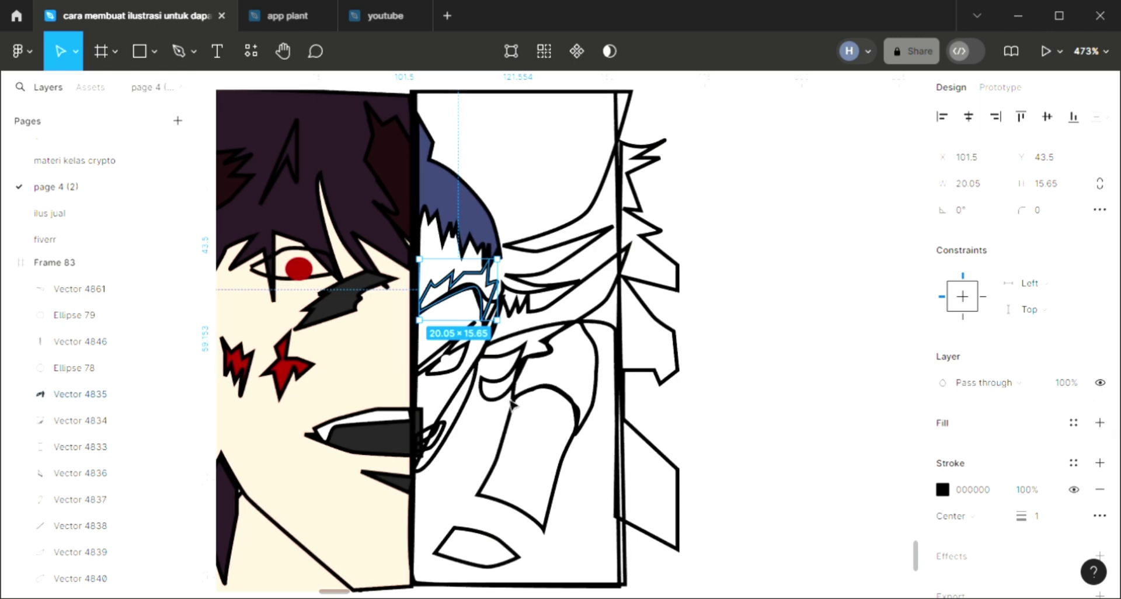
left_click(1099, 422)
scroll(510, 403, "up", 2)
key("i")
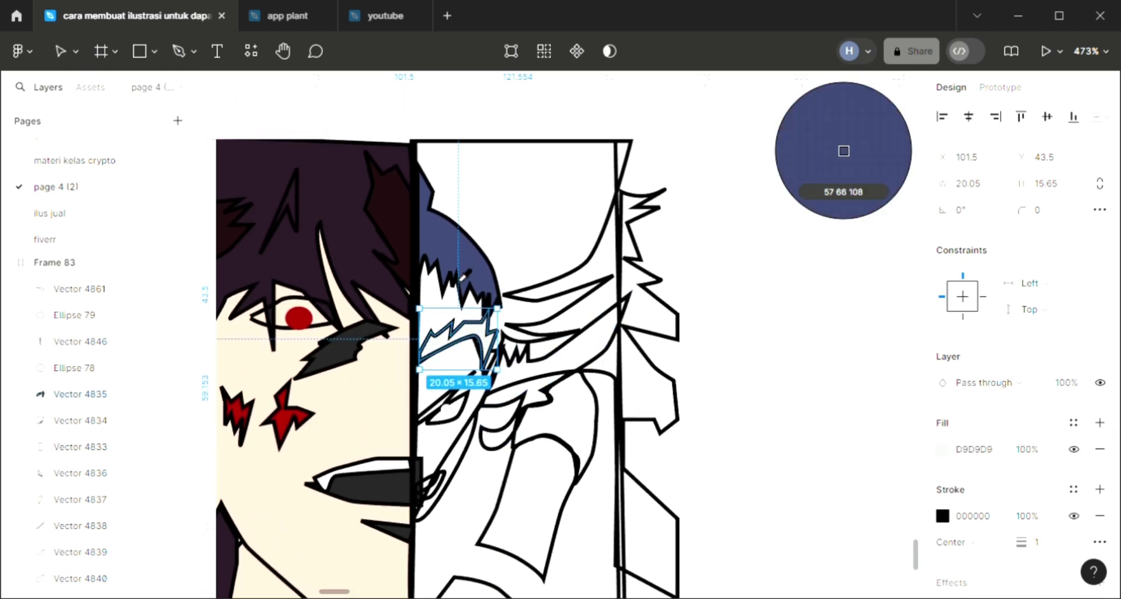
left_click(463, 277)
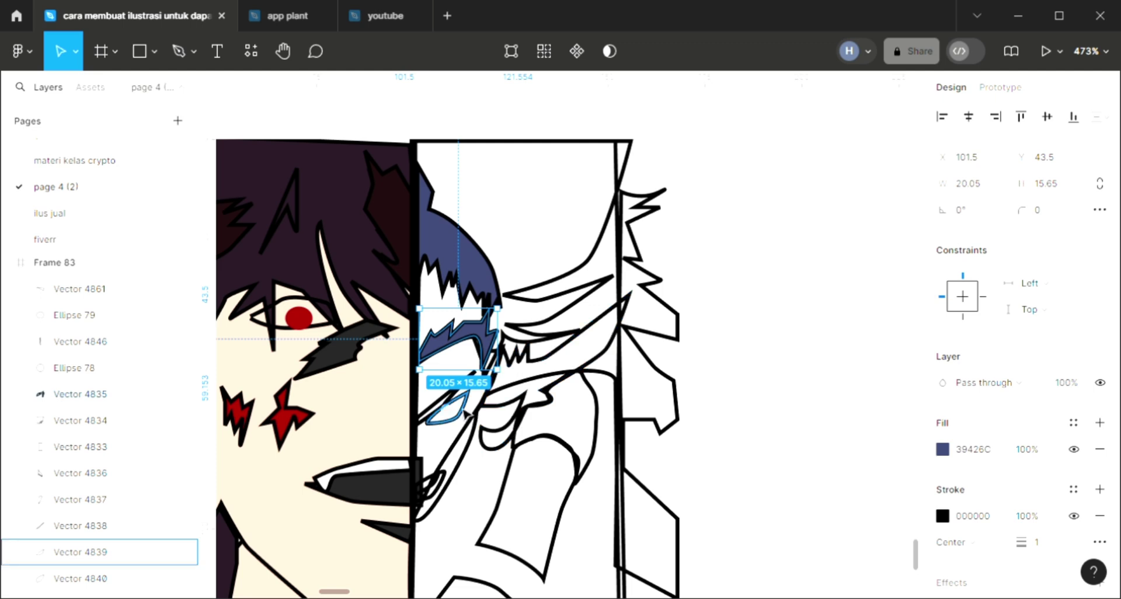
- Fill the thin line across the right eye with near-black 222222
left_click(454, 407)
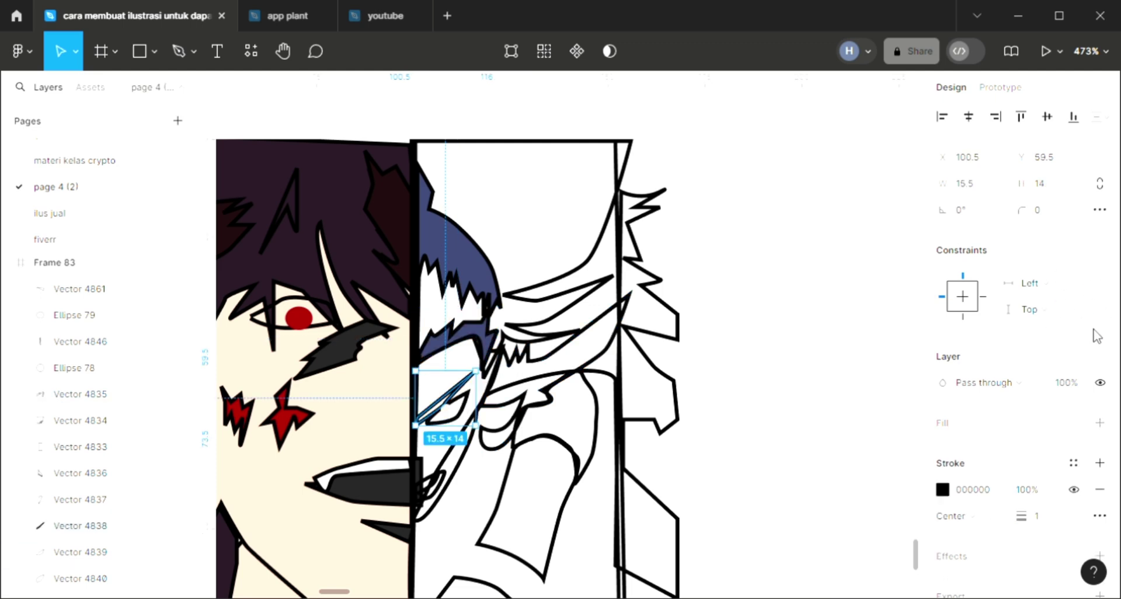
left_click(1032, 428)
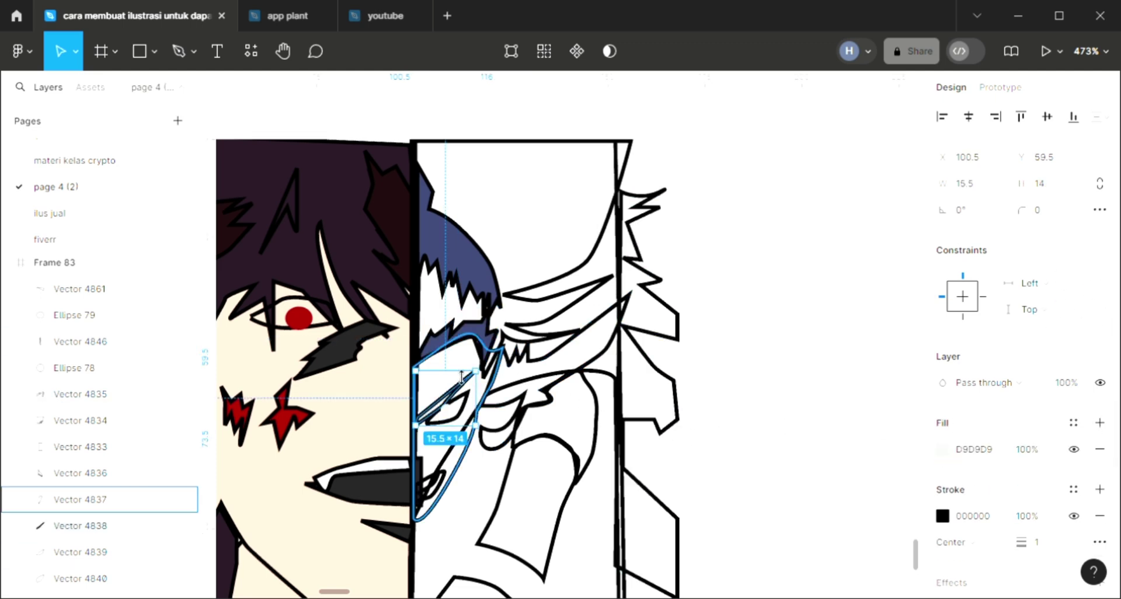
key("i")
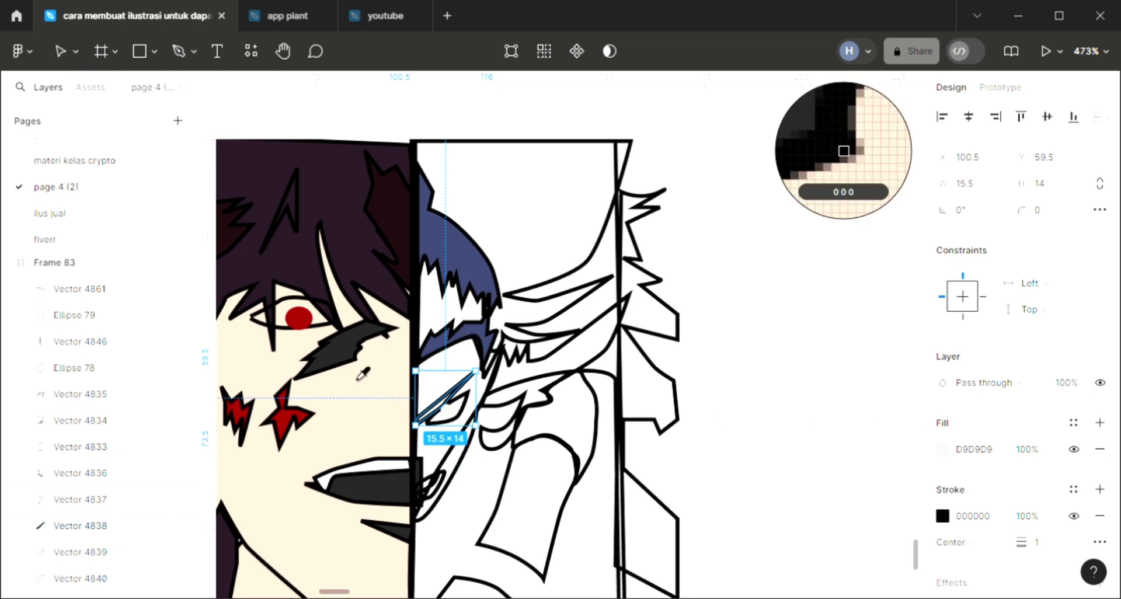
left_click(363, 353)
key("Escape")
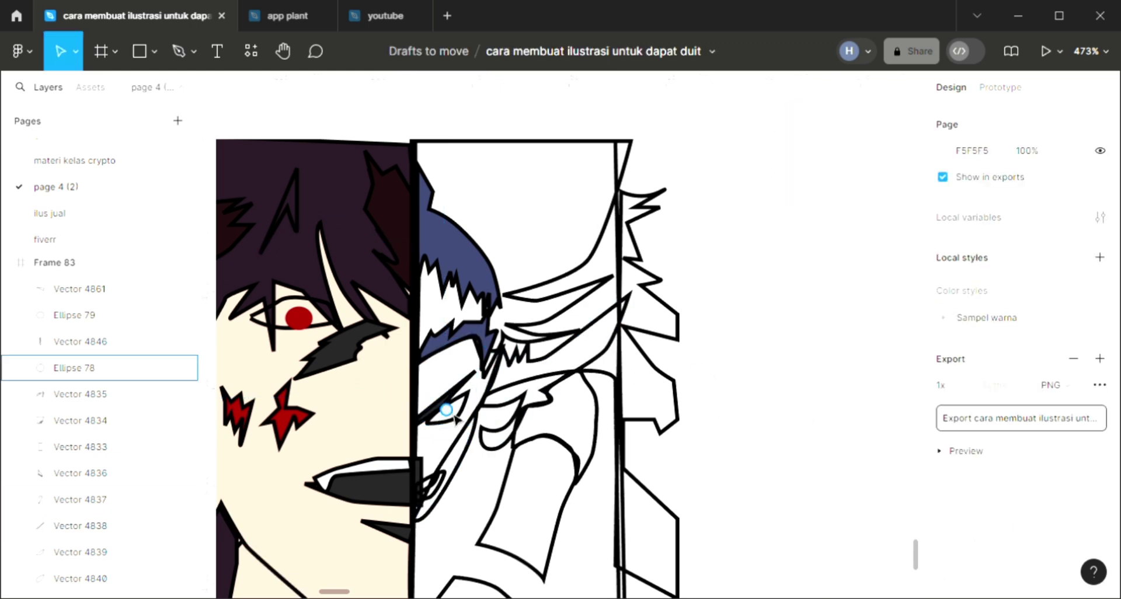
- Fill the right eye's pupil with dark blue 39426C
left_click(447, 409)
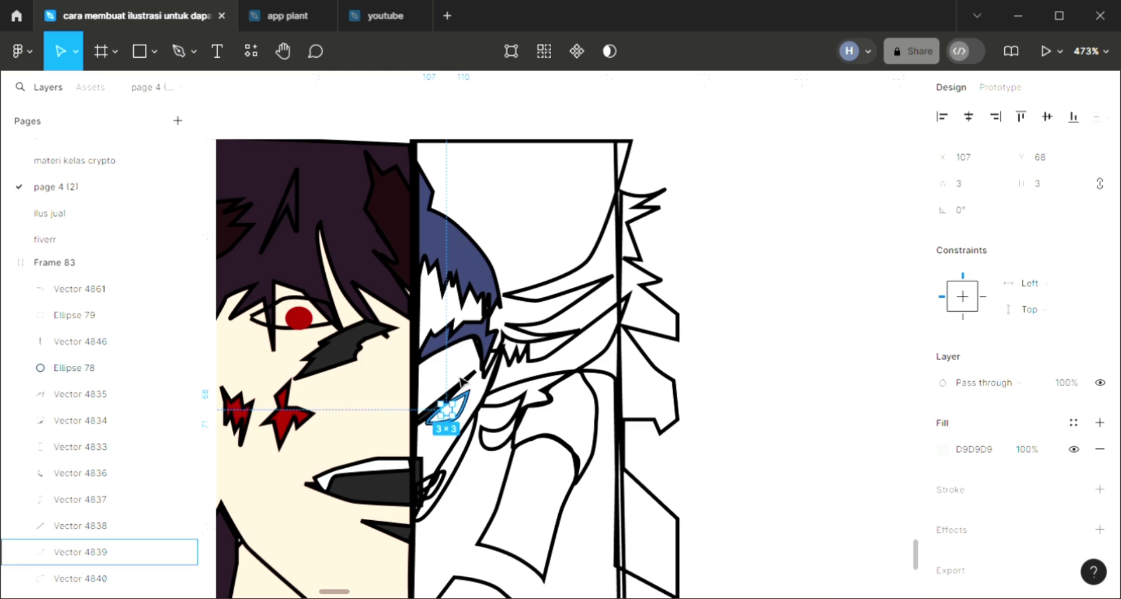
key("i")
left_click(434, 498)
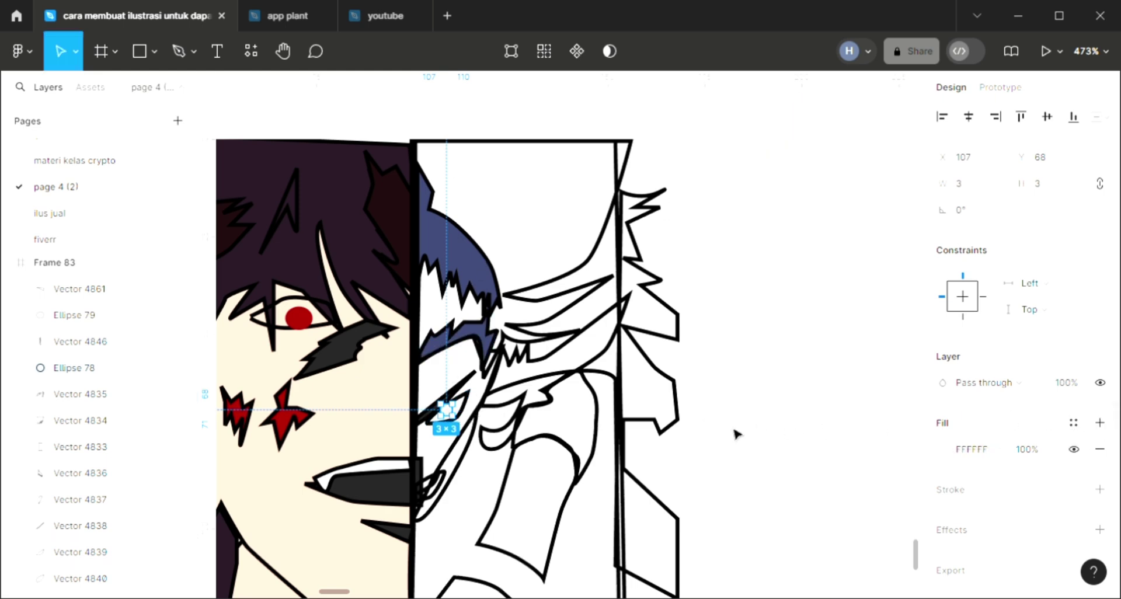
key("Escape")
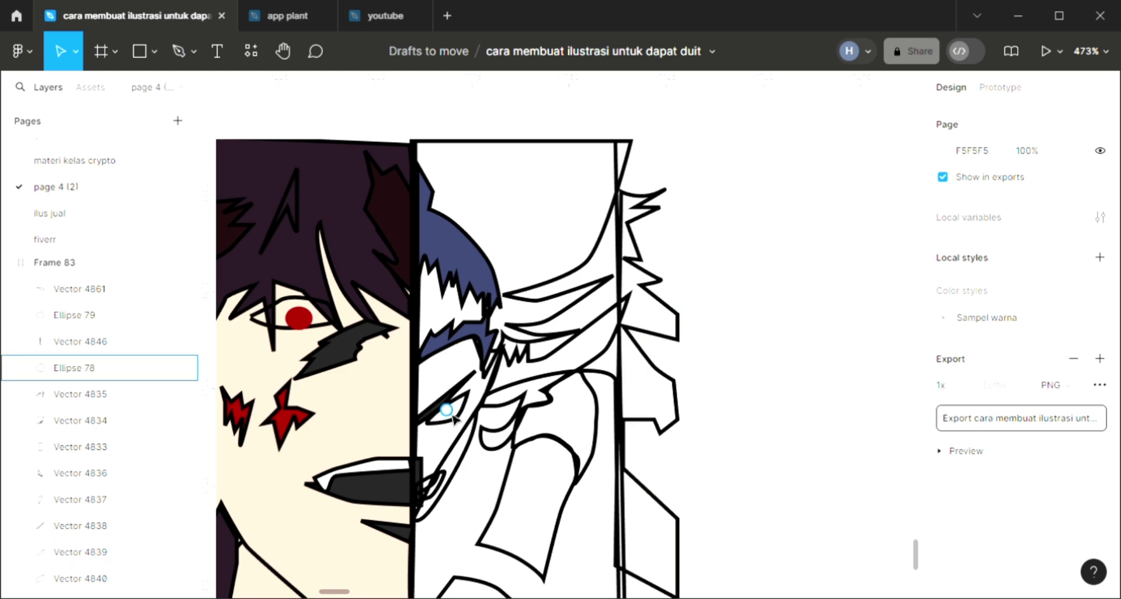
left_click(448, 411)
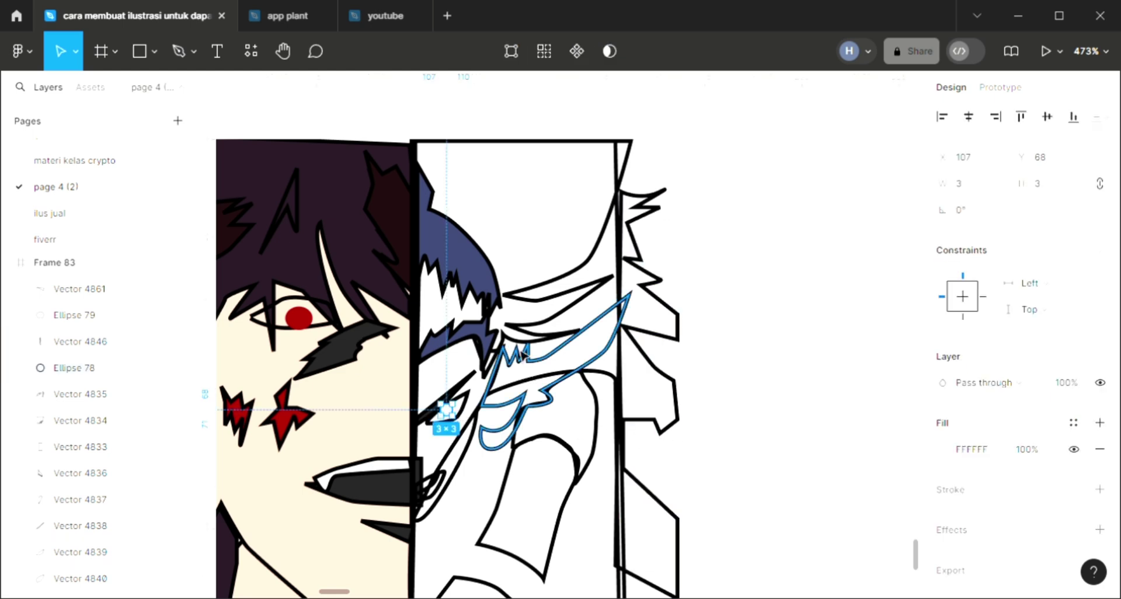
key("i")
left_click(482, 351)
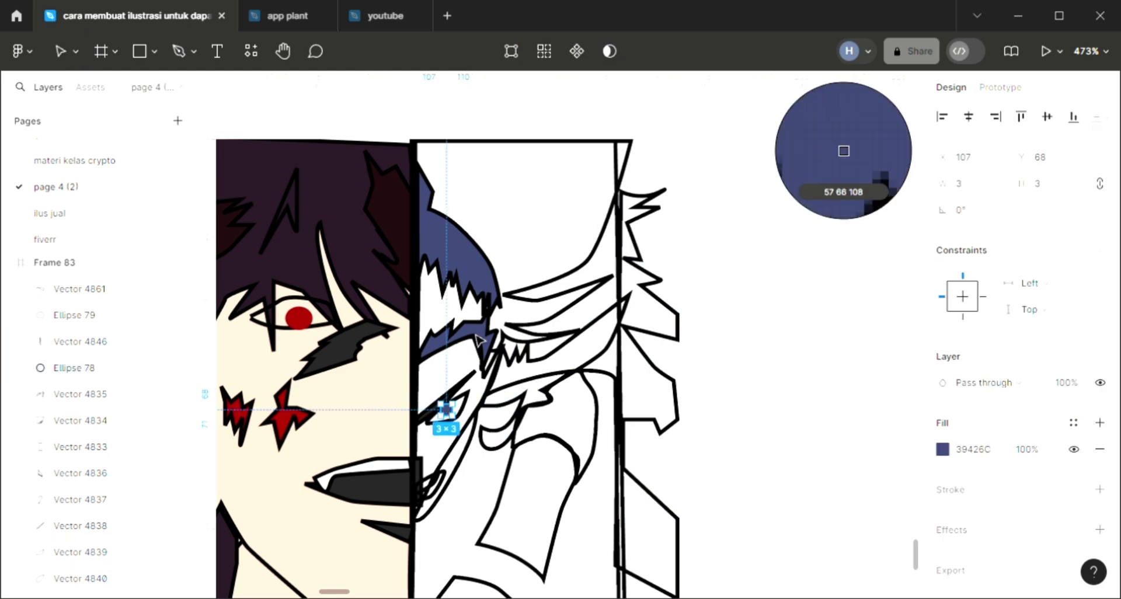
- Fill the right eye shape with white
left_click(466, 402)
left_click(1100, 423)
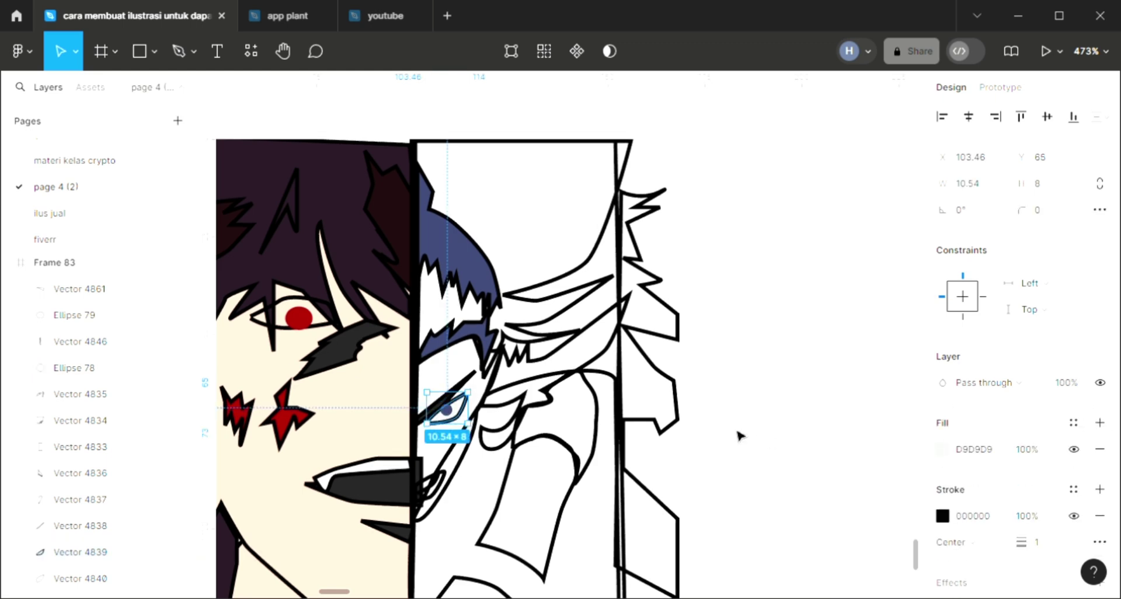
key("i")
left_click(463, 453)
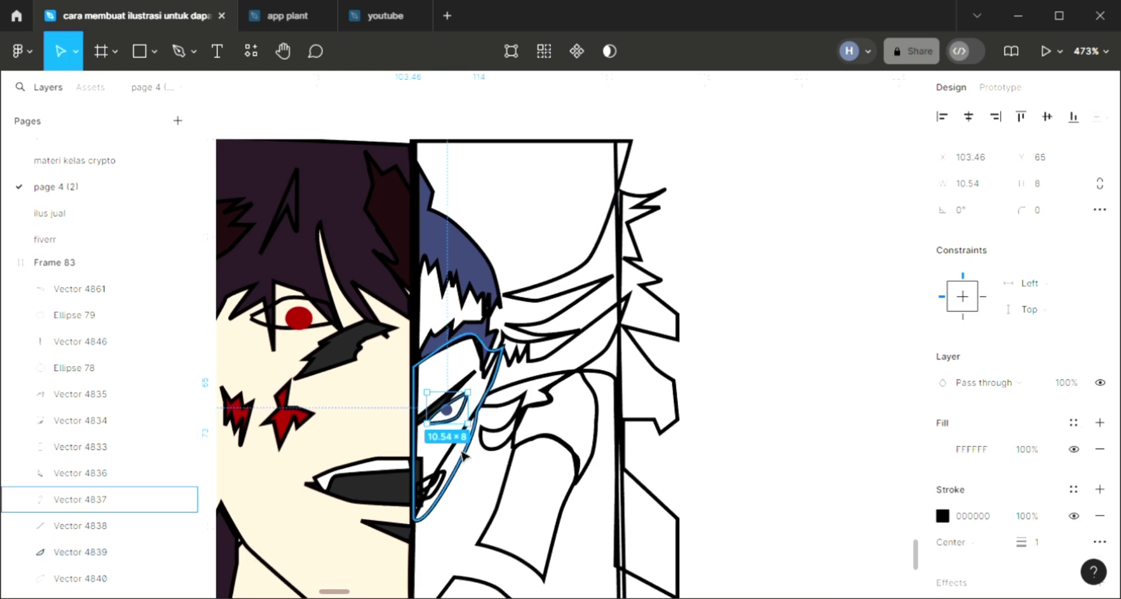
- Send the right-half face shape behind the eye and mouth lines and fill it with skin F8D5C3
left_click(473, 460)
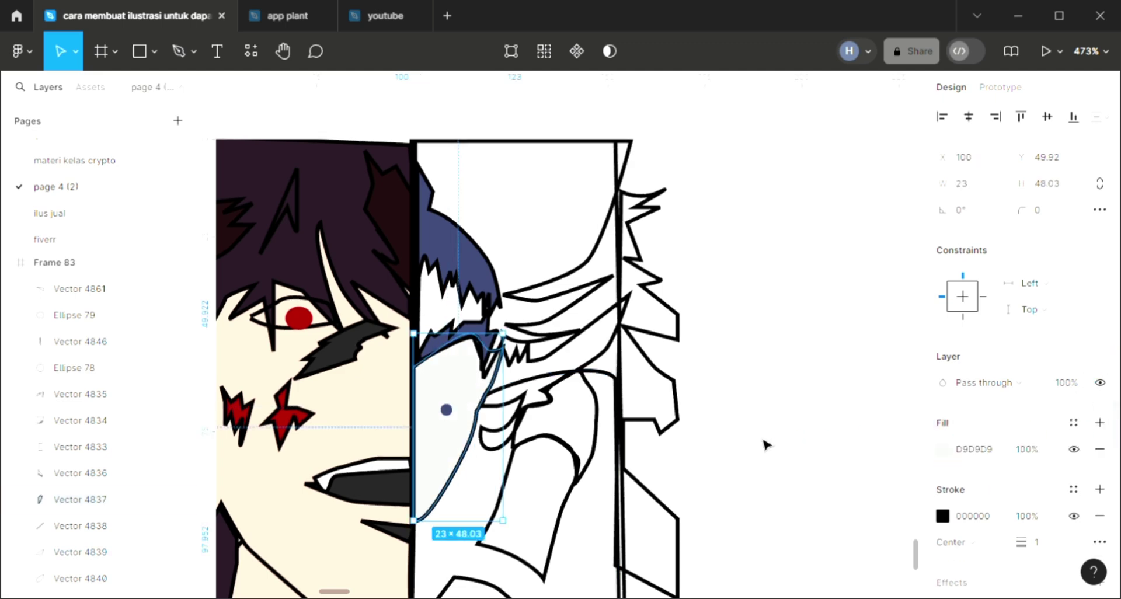
key("ctrl+shift+bracketleft")
key("i")
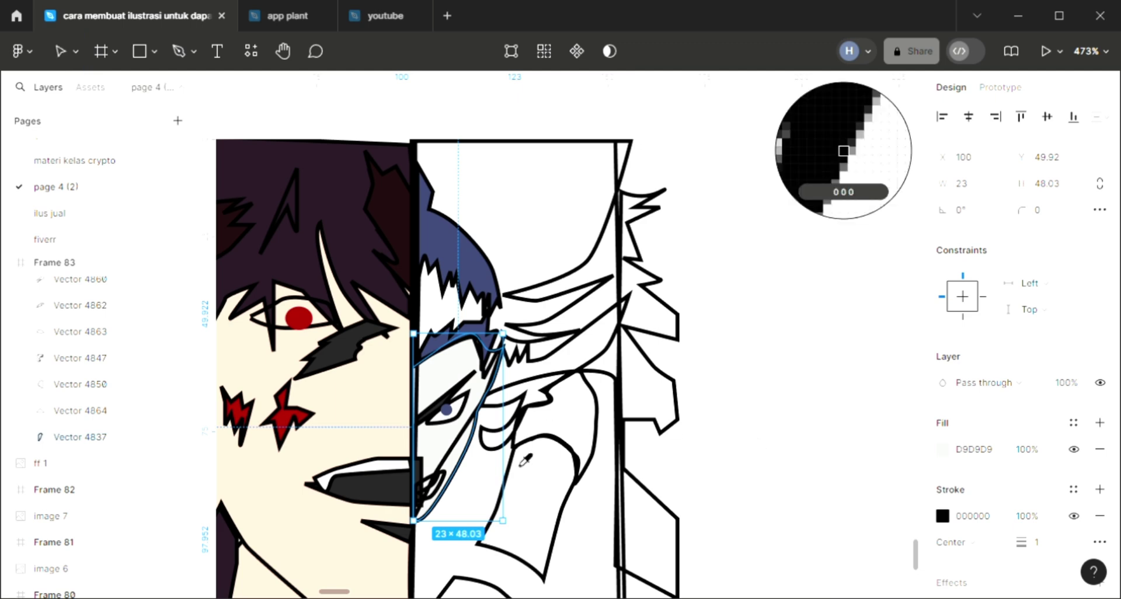
left_click(341, 412)
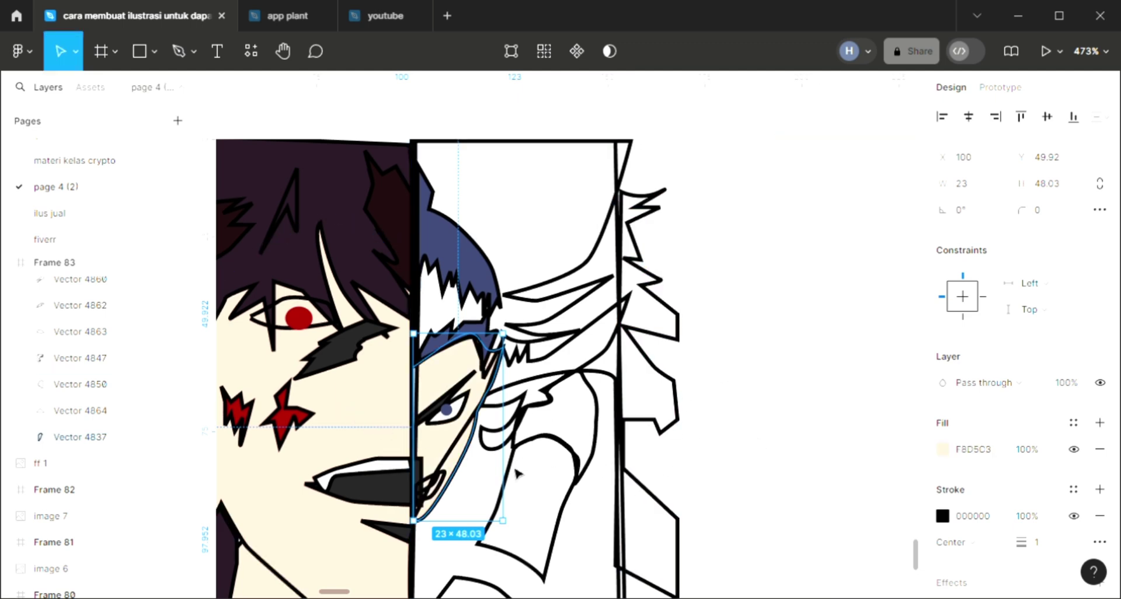
key("Escape")
- Fill the small tooth shape beside the mouth with white FFFFFF
key("ctrl+z")
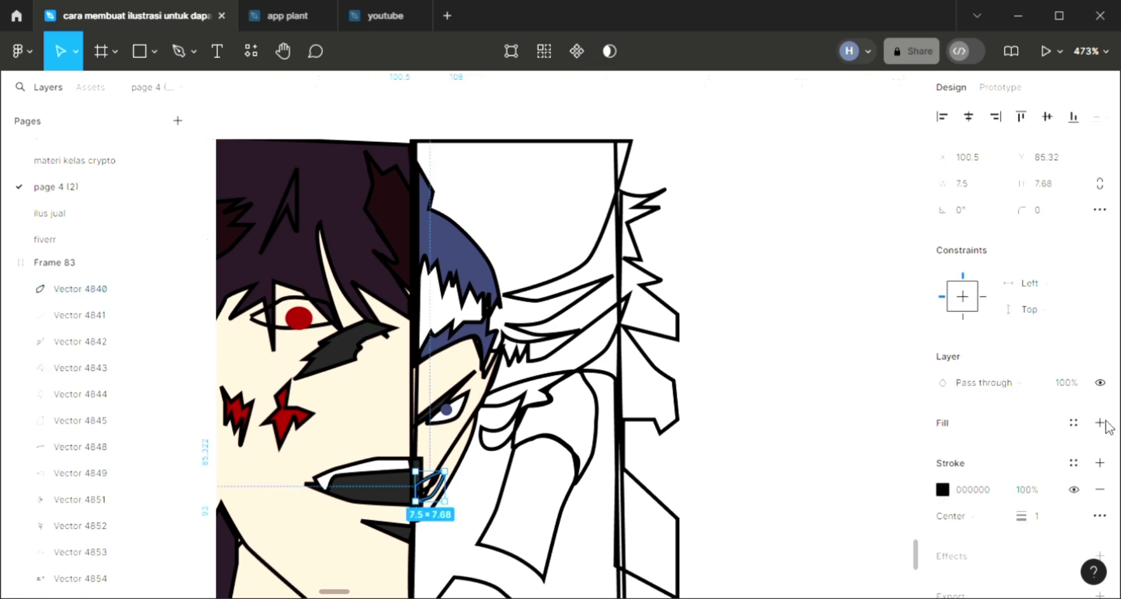
left_click(1100, 422)
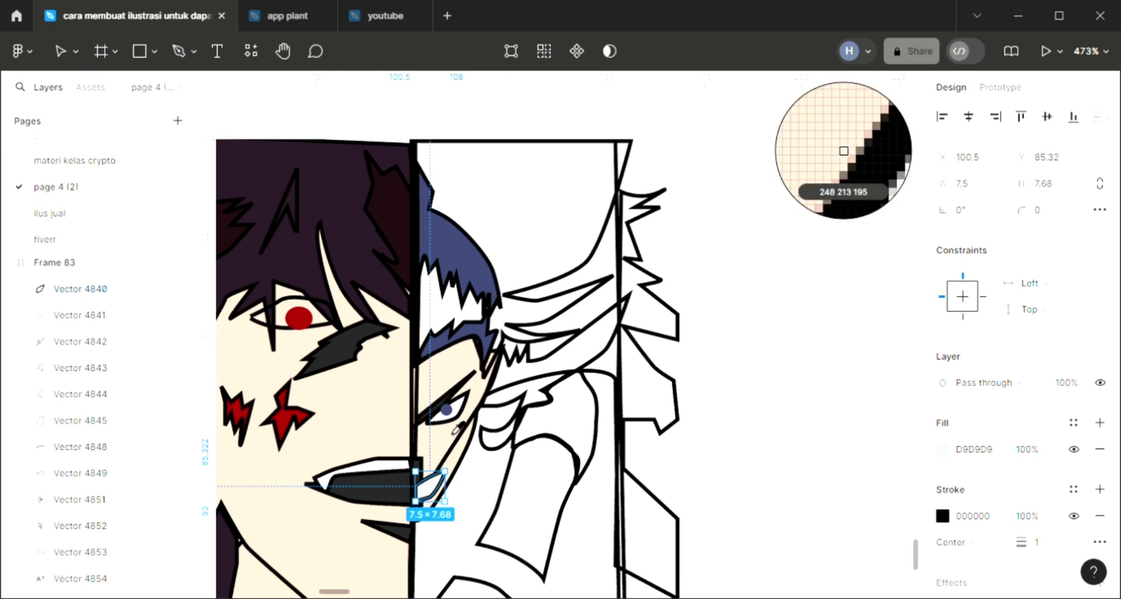
key("i")
left_click(548, 248)
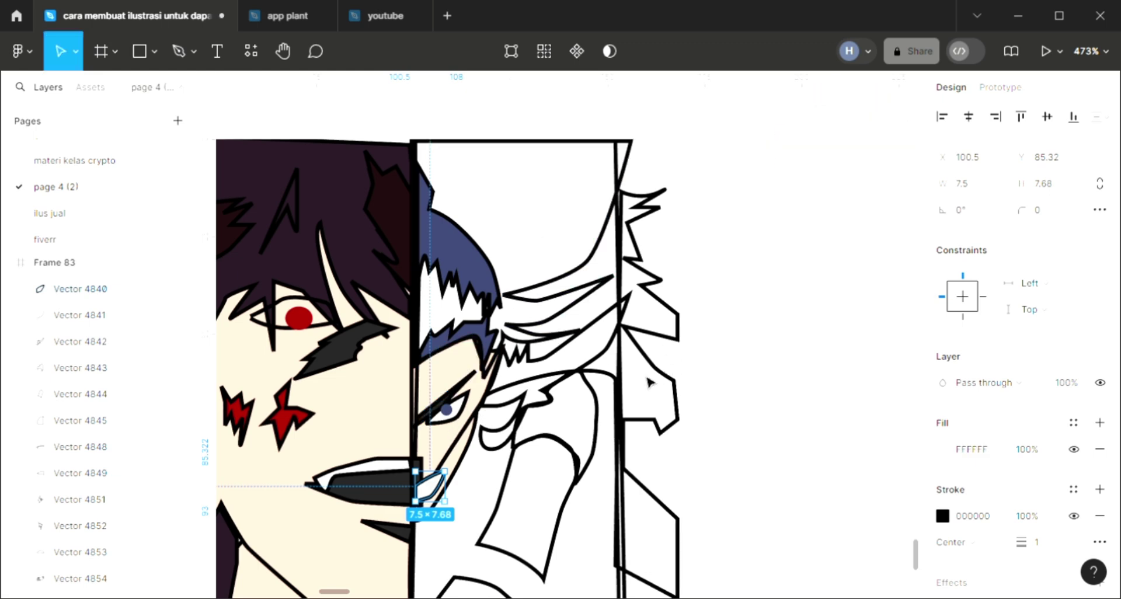
key("Escape")
scroll(629, 415, "up", 1)
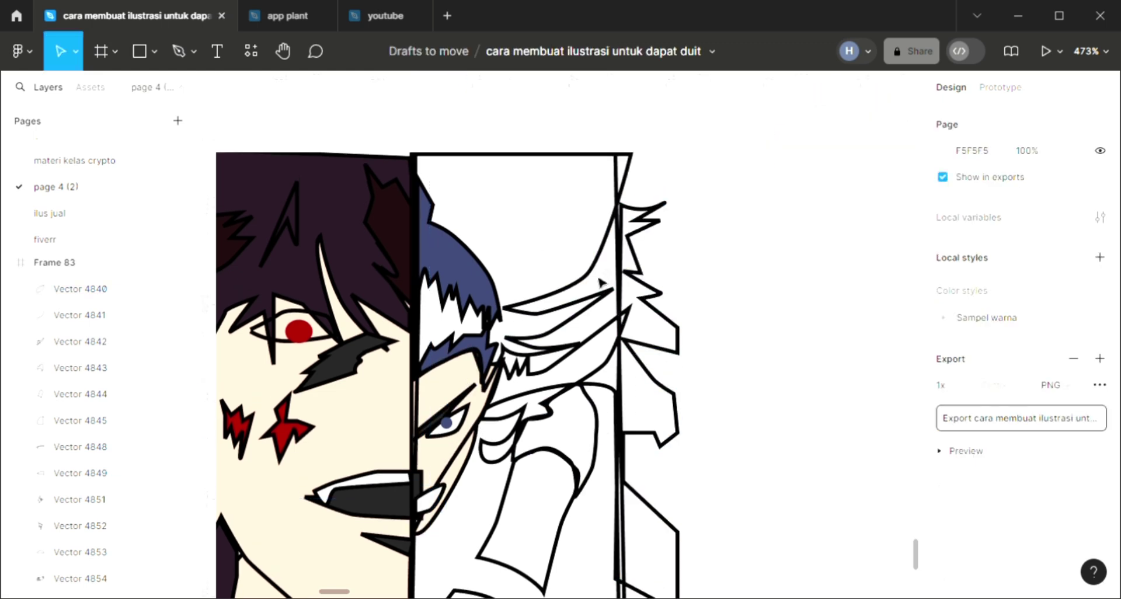
- Fill the large right-panel hair shape with the hair blue, then darken it to navy 282E4B
left_click(657, 307)
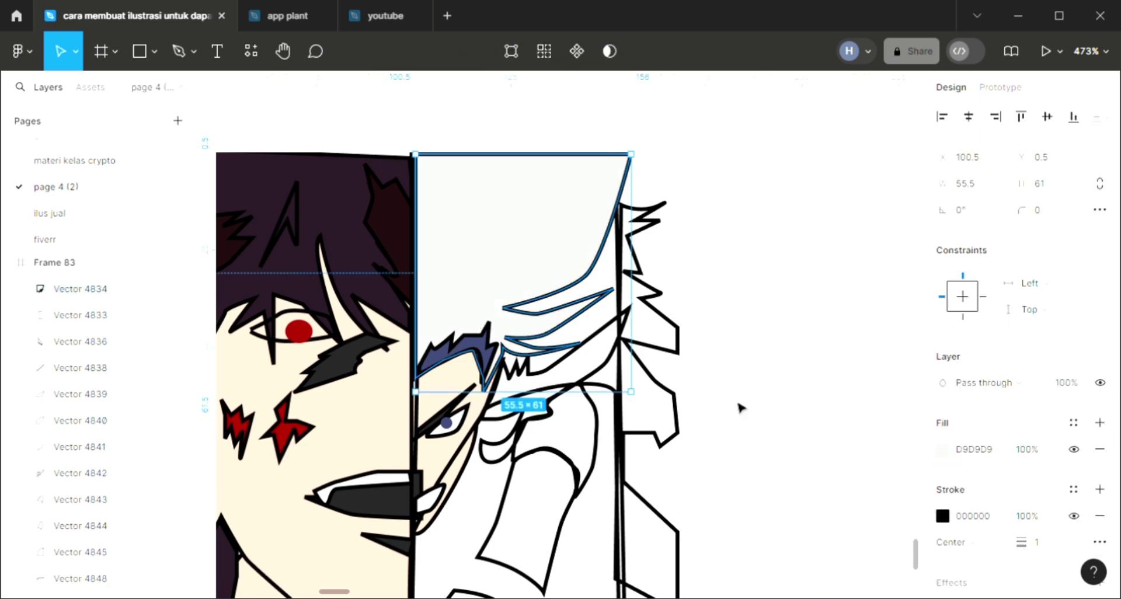
key("i")
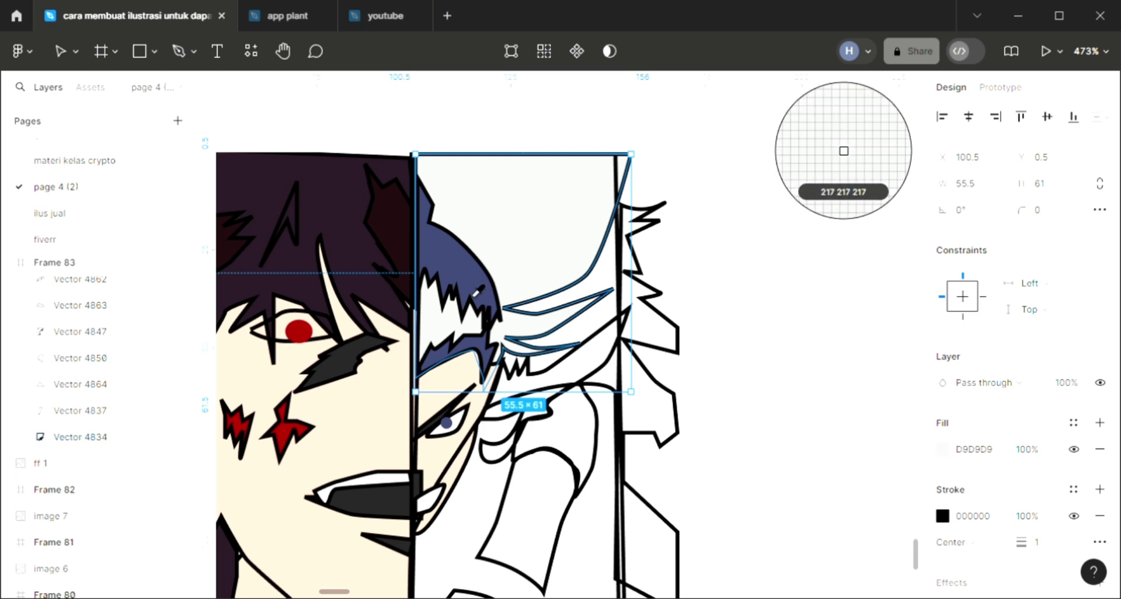
left_click(461, 257)
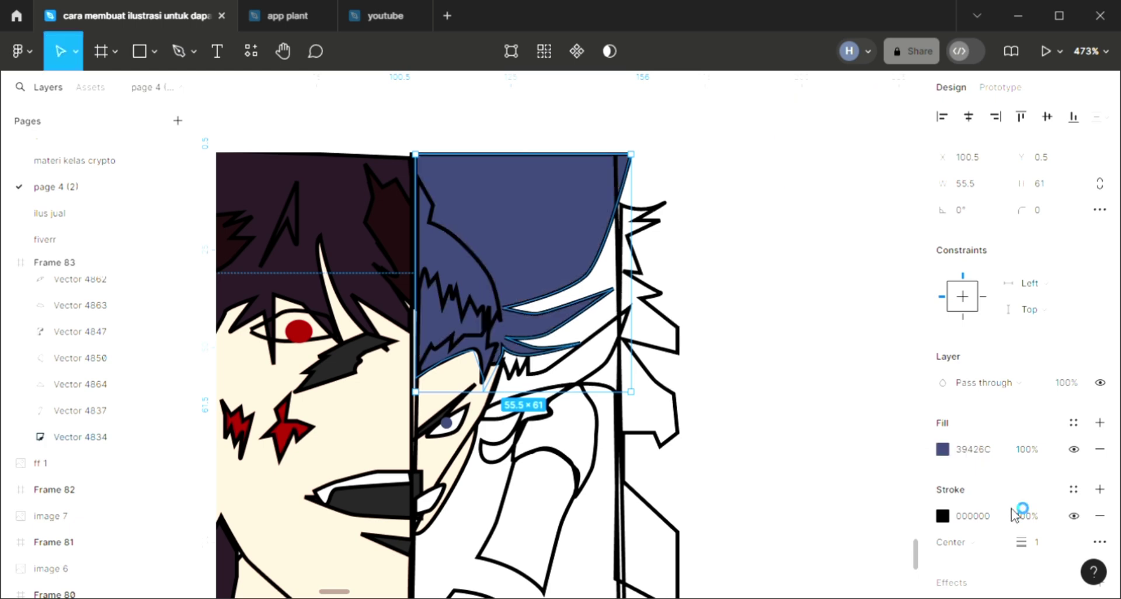
left_click(943, 449)
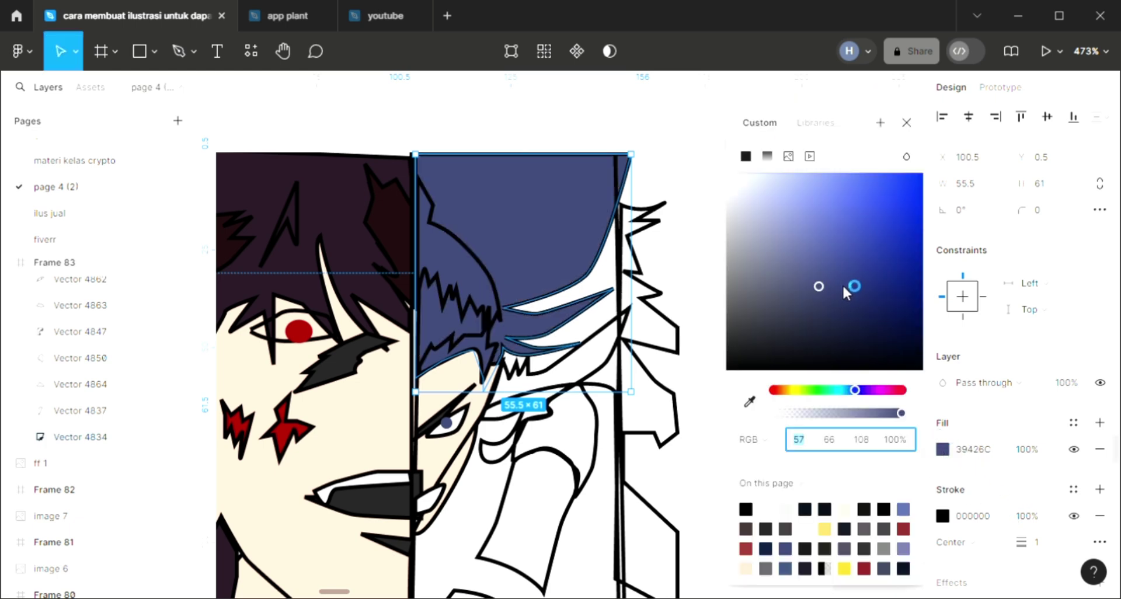
left_click(819, 310)
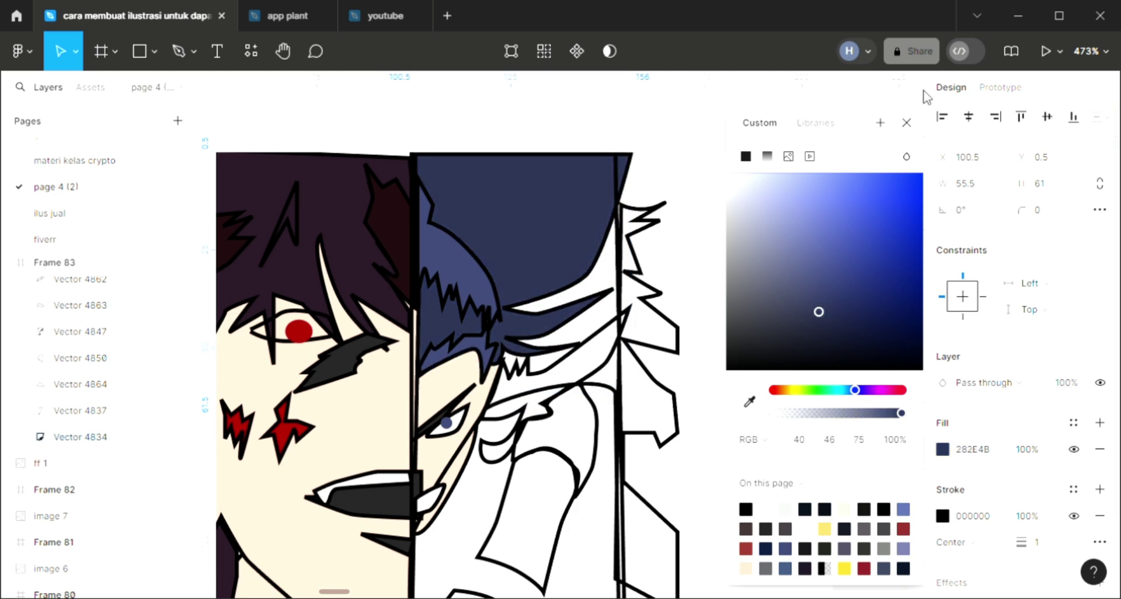
left_click(906, 122)
- Fill the jagged strip on the right edge with the dark maroon hair colour
left_click(696, 345)
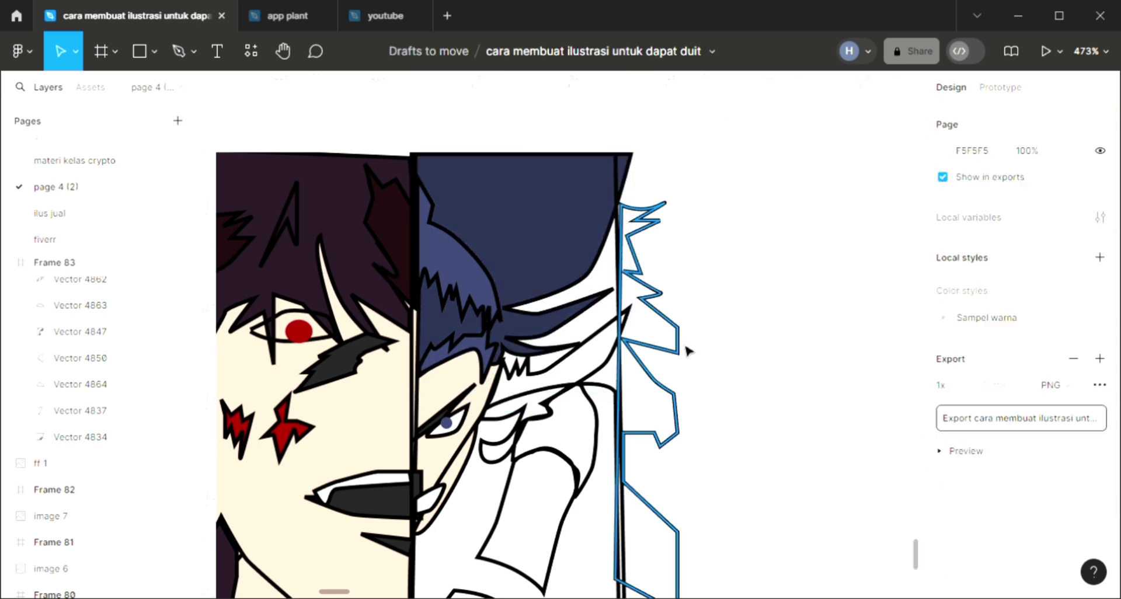
left_click(674, 359)
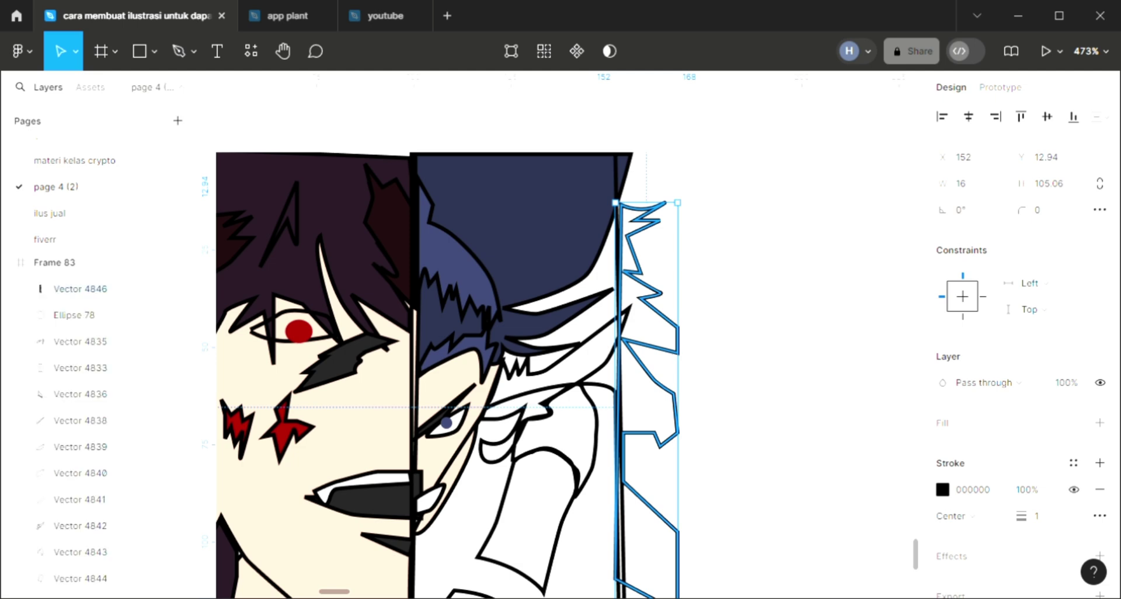
scroll(831, 394, "down", 2)
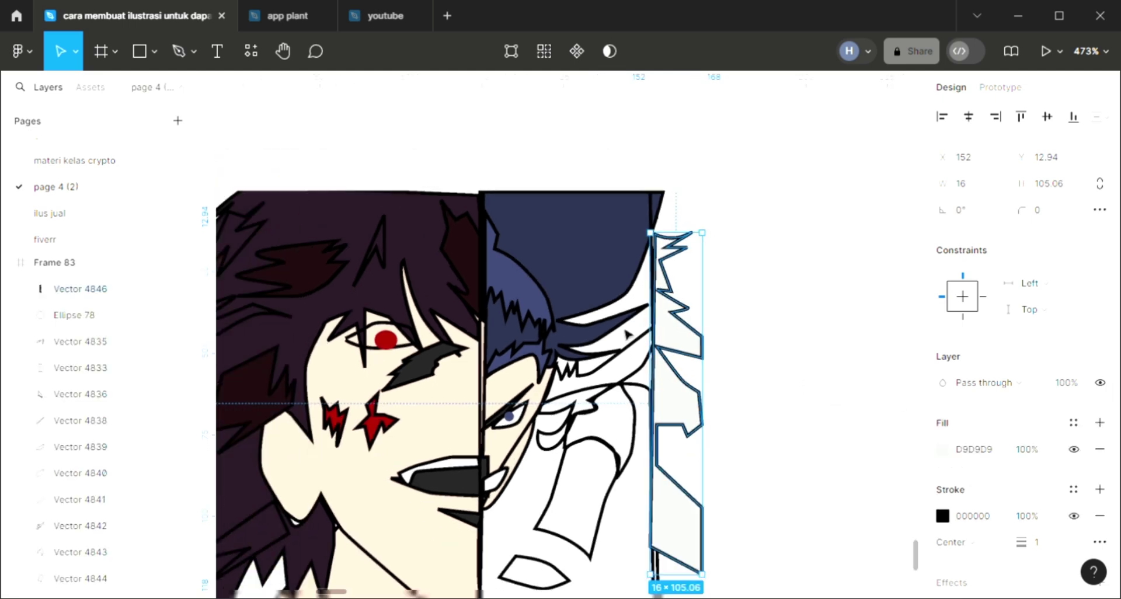
key("i")
left_click(844, 150)
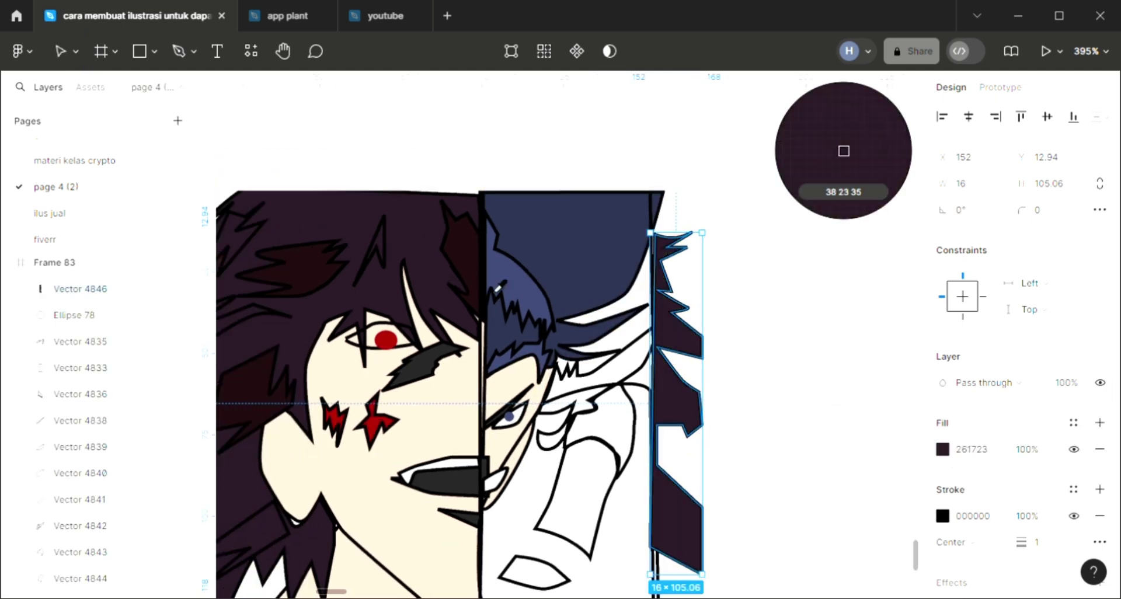
left_click(769, 321)
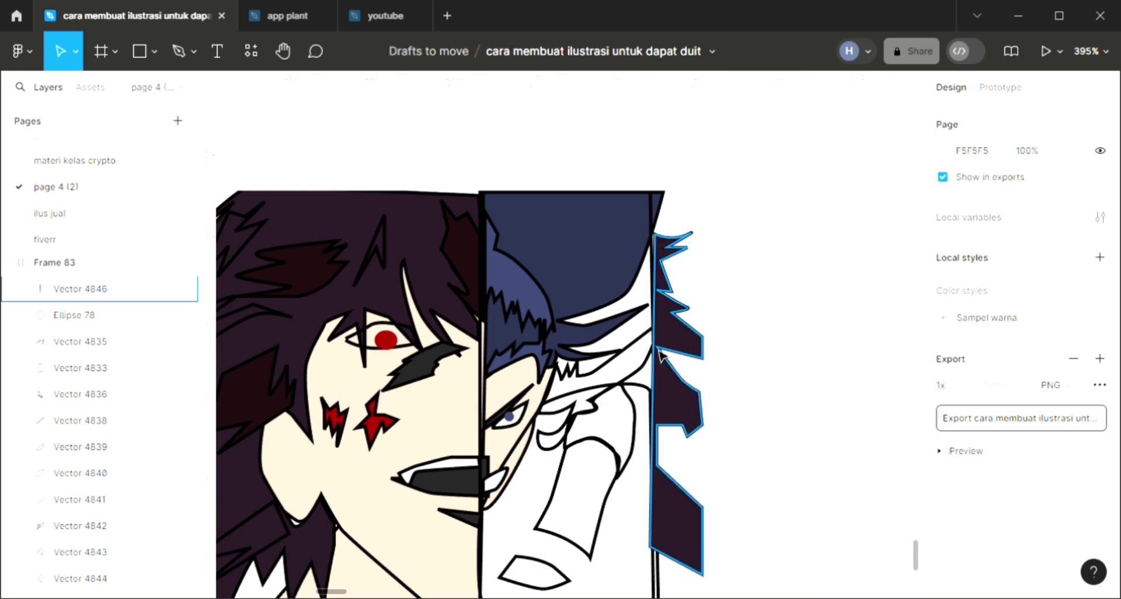
- Fill the middle hair strands with blue 39426C and give the cheek shape a grey fill
left_click(649, 383)
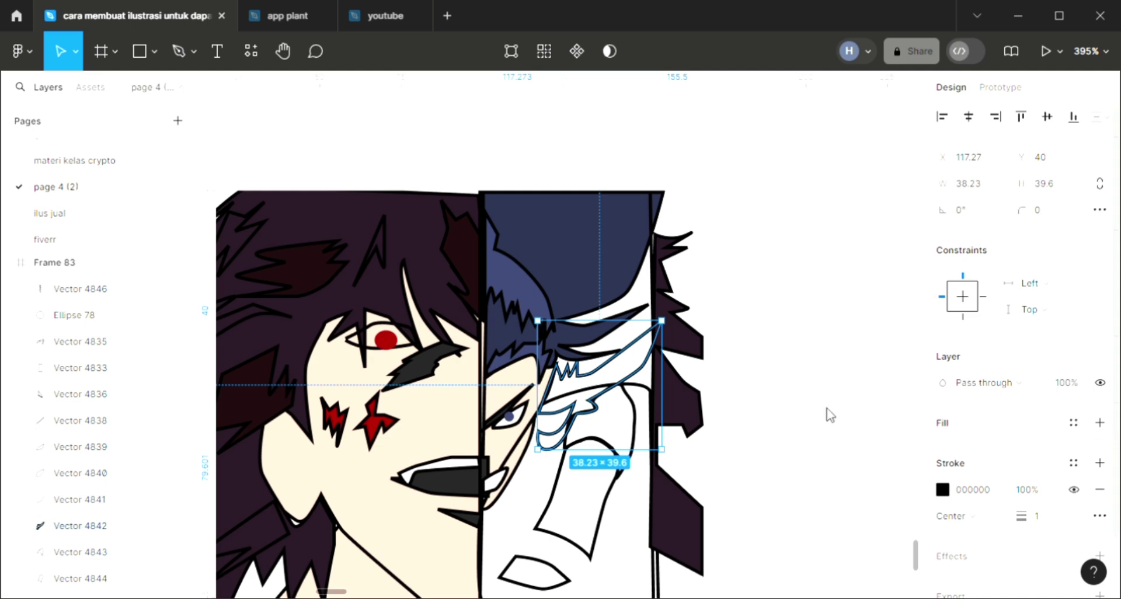
key("i")
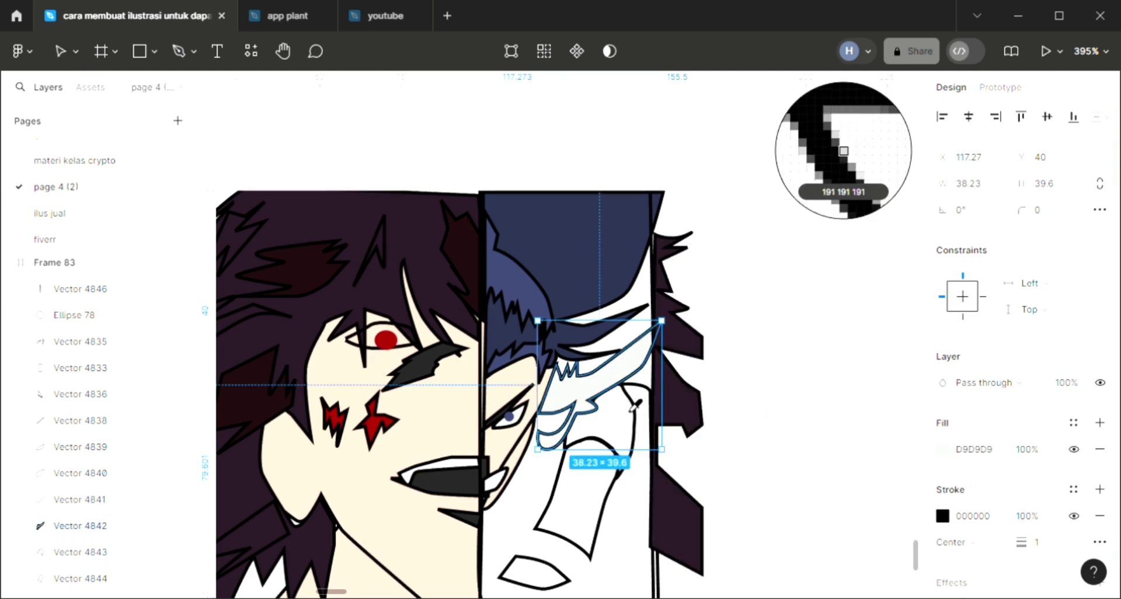
scroll(640, 412, "up", 1)
scroll(641, 412, "up", 1)
left_click(562, 320)
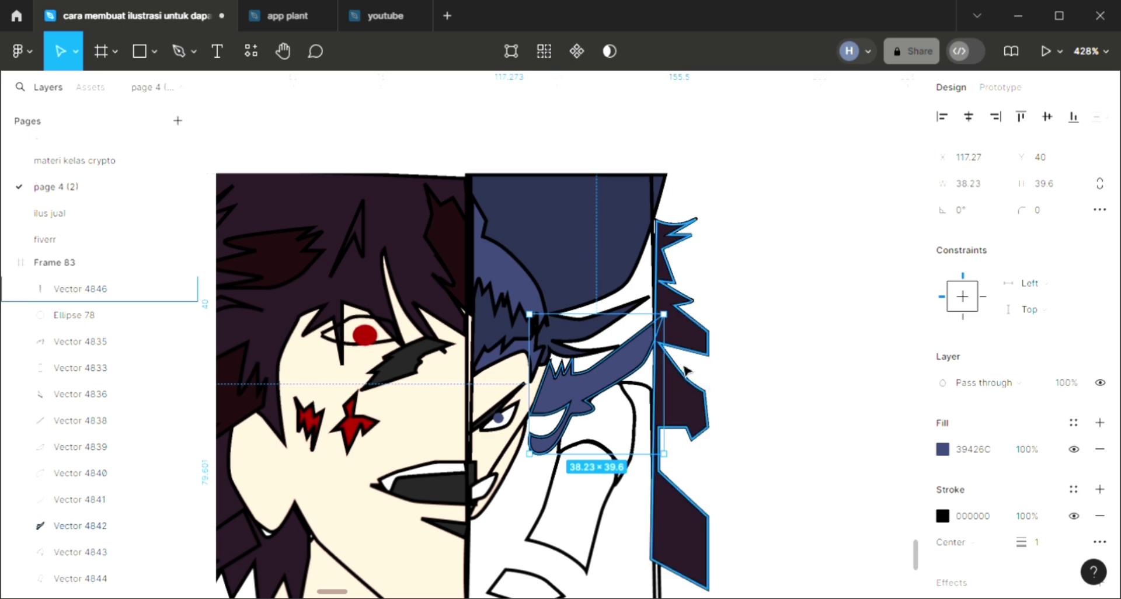
key("Escape")
scroll(677, 385, "down", 2)
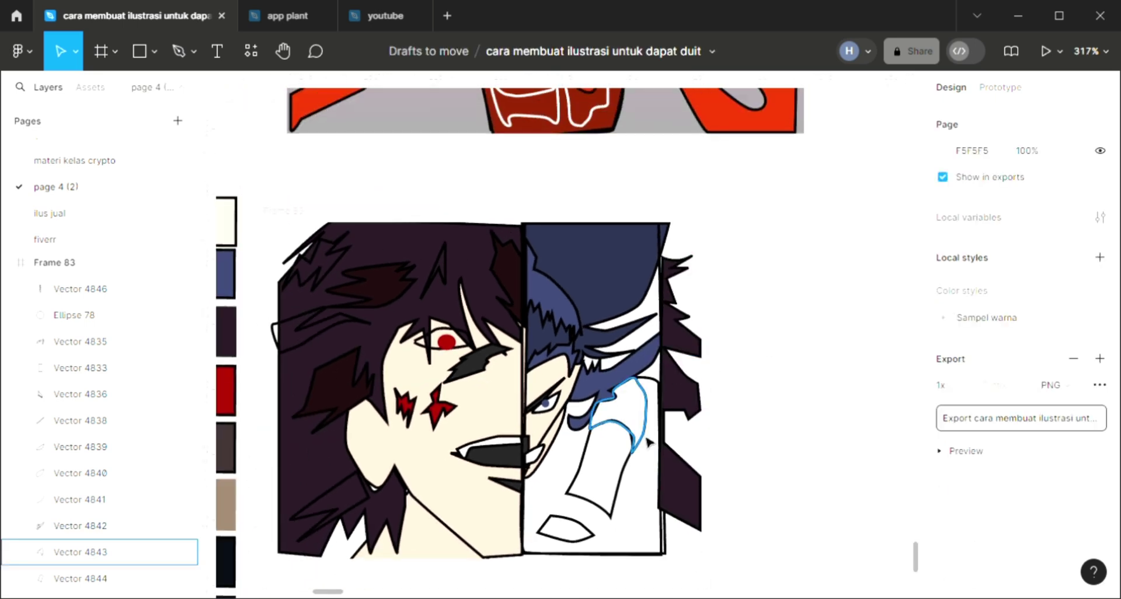
left_click(642, 388)
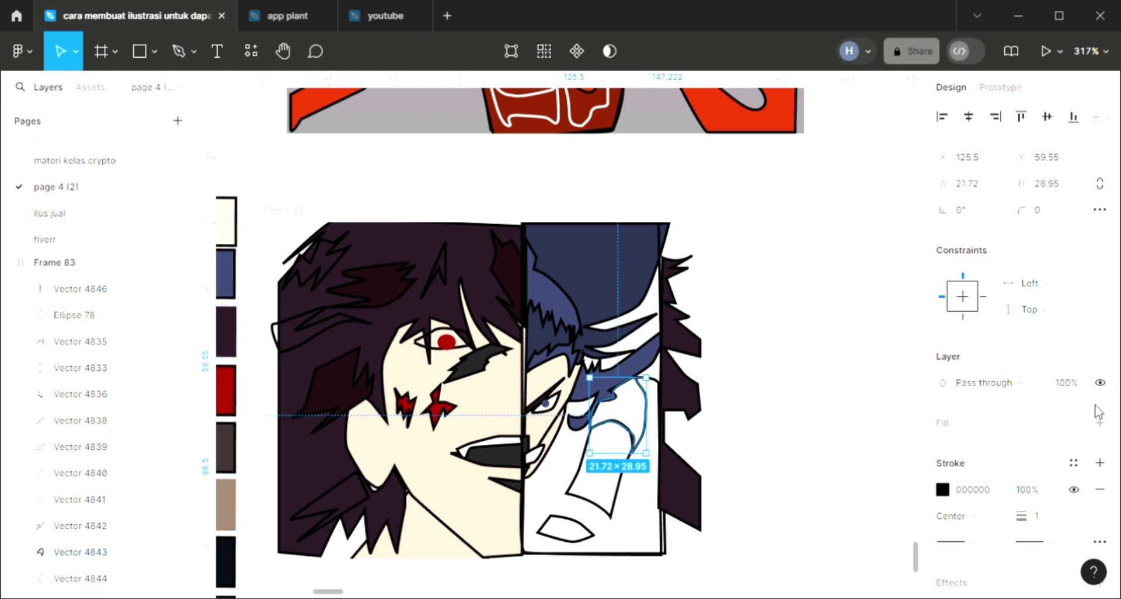
left_click(1099, 422)
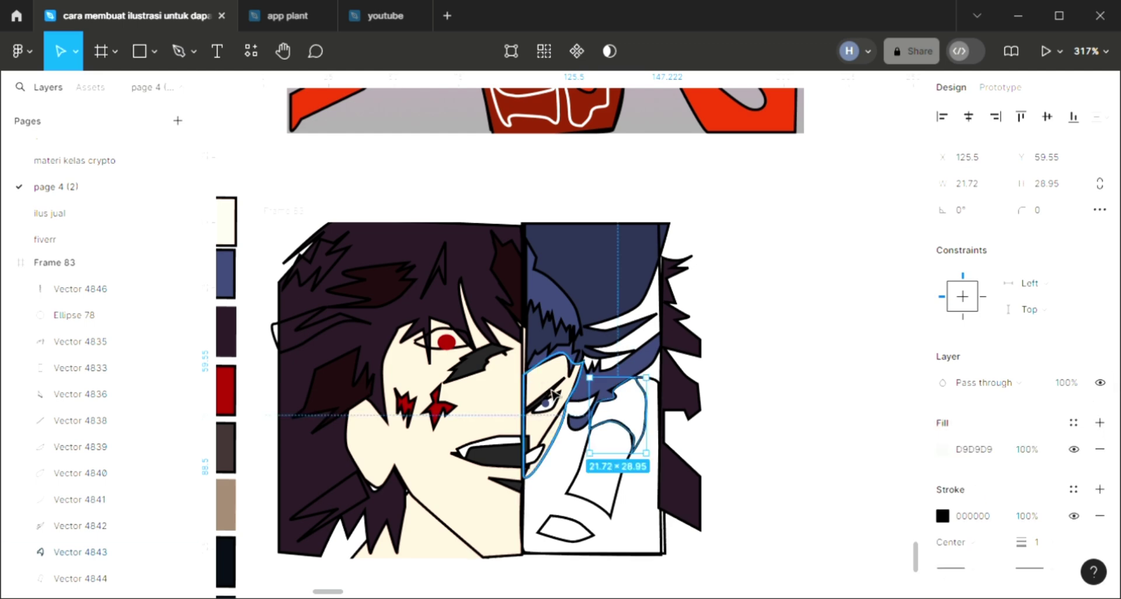
- Reshape the cheek shape by nudging its lower-left point slightly
double_click(647, 446)
scroll(647, 448, "up", 3)
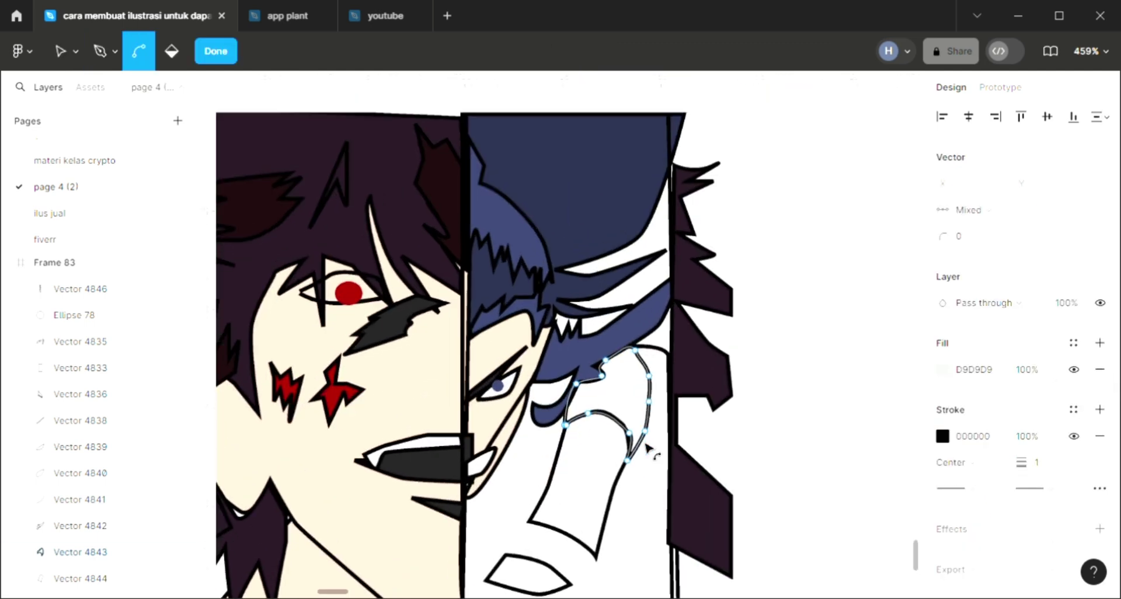
scroll(646, 450, "up", 3)
scroll(644, 447, "up", 2)
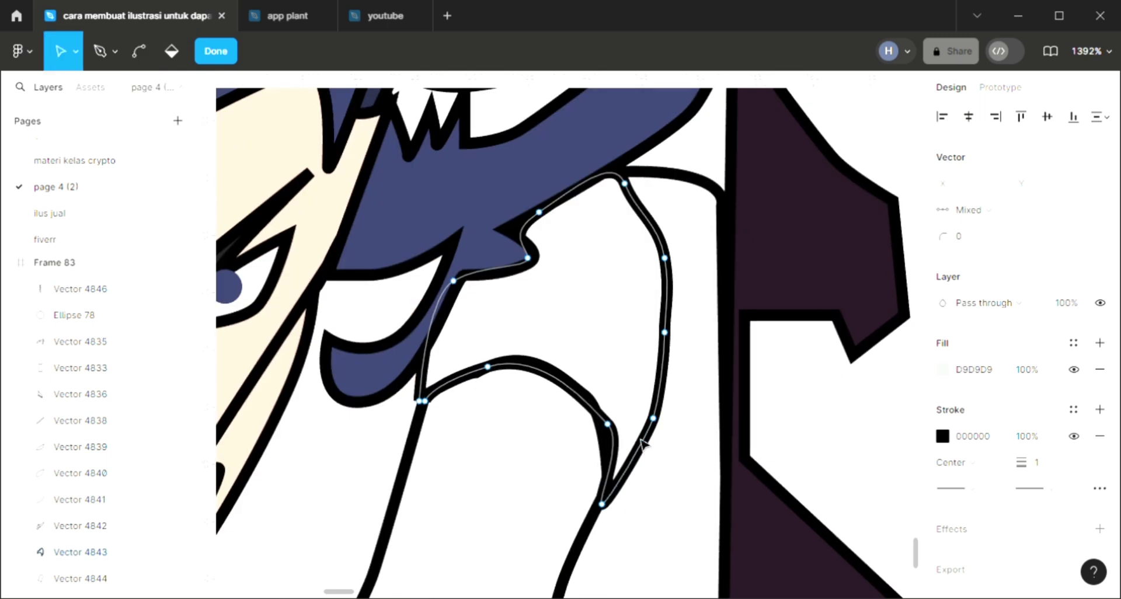
scroll(641, 444, "down", 4)
scroll(641, 444, "up", 2)
left_click(486, 411)
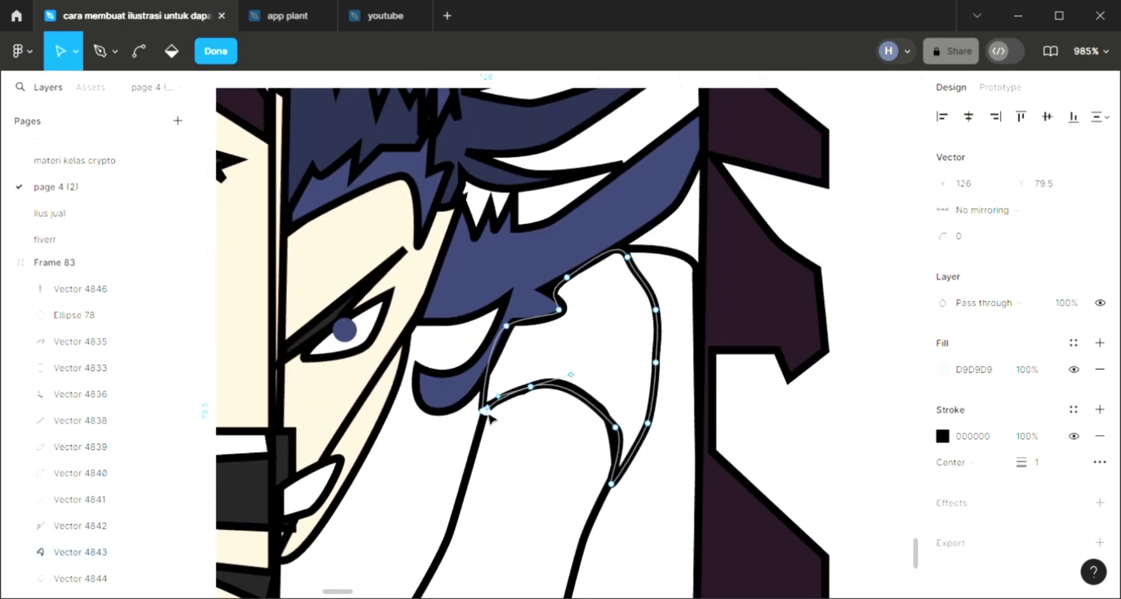
left_click_drag(486, 413, 489, 416)
scroll(493, 419, "down", 3)
scroll(492, 418, "down", 2)
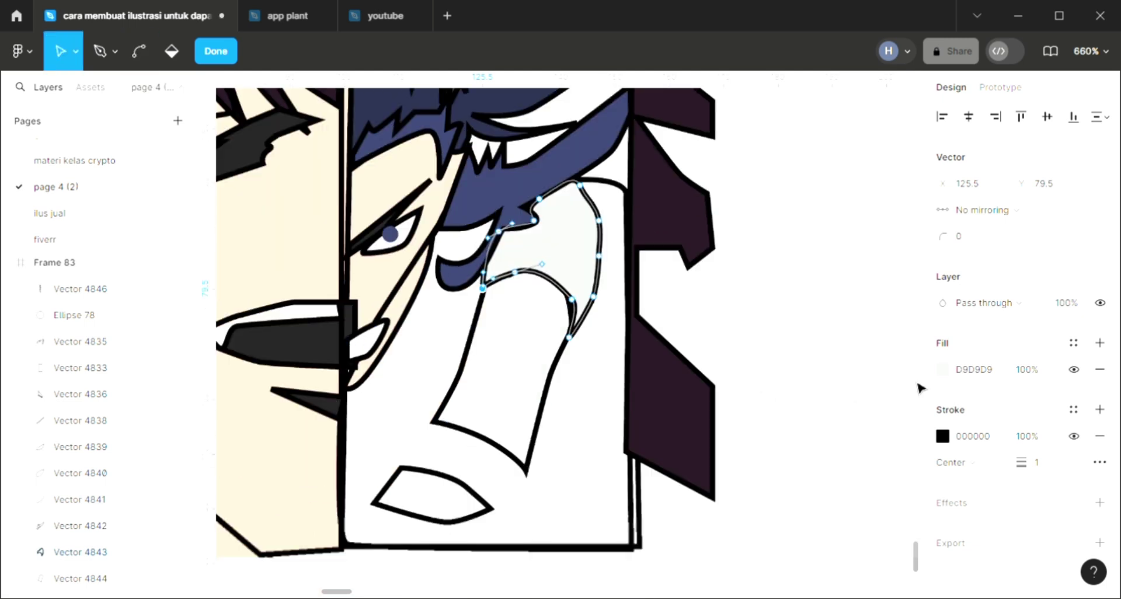
key("Escape")
- Fill the cheek shape with the skin tone F8D5C3
scroll(647, 408, "down", 2)
scroll(642, 407, "down", 2)
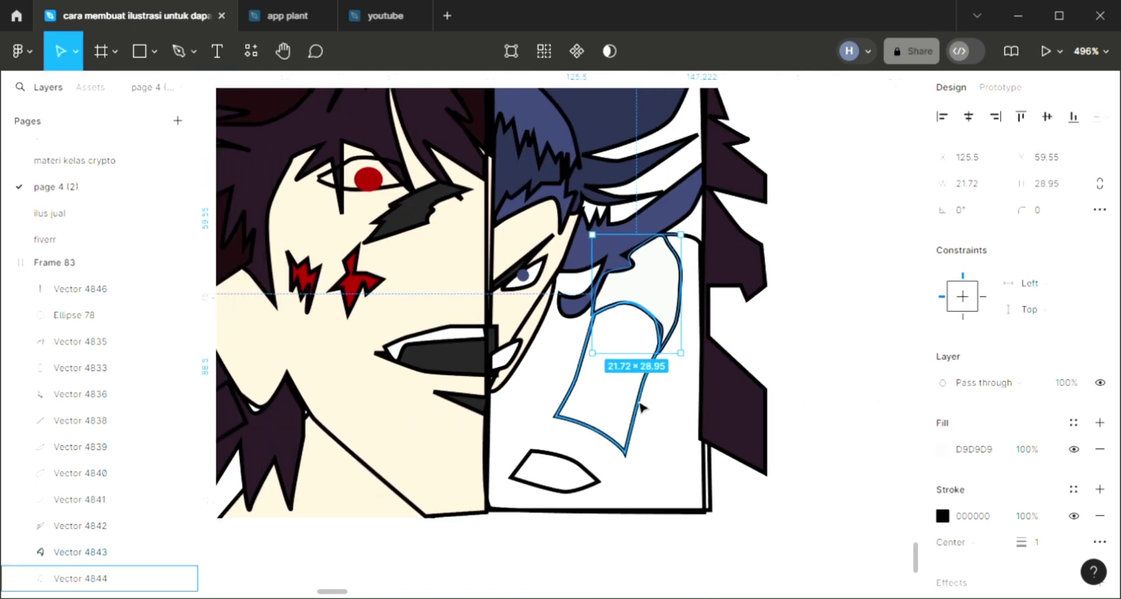
scroll(641, 407, "up", 2)
key("i")
left_click(433, 364)
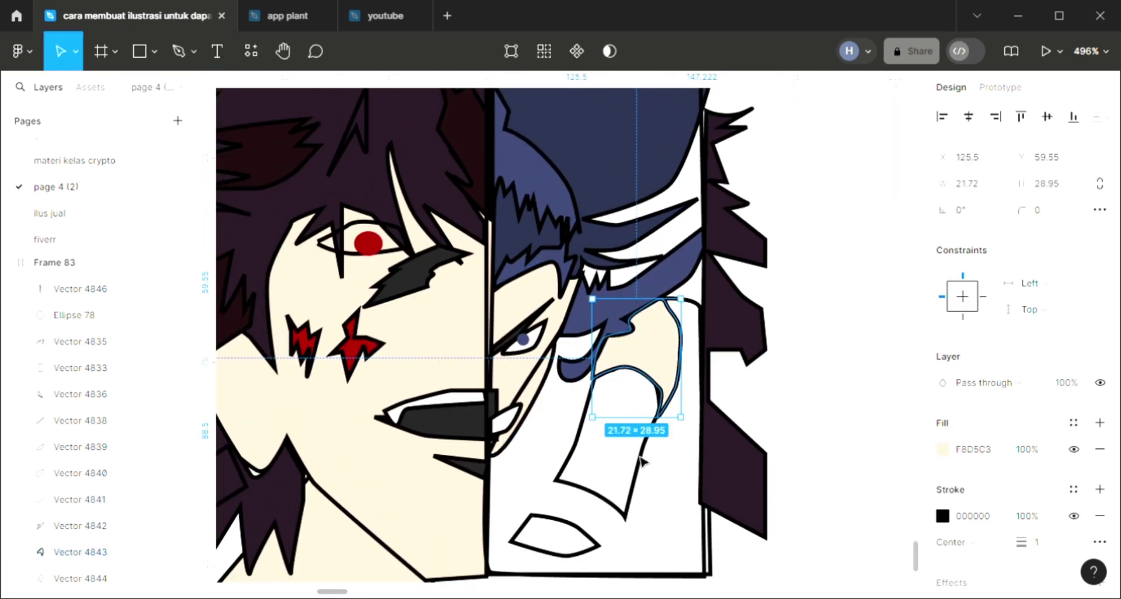
key("Escape")
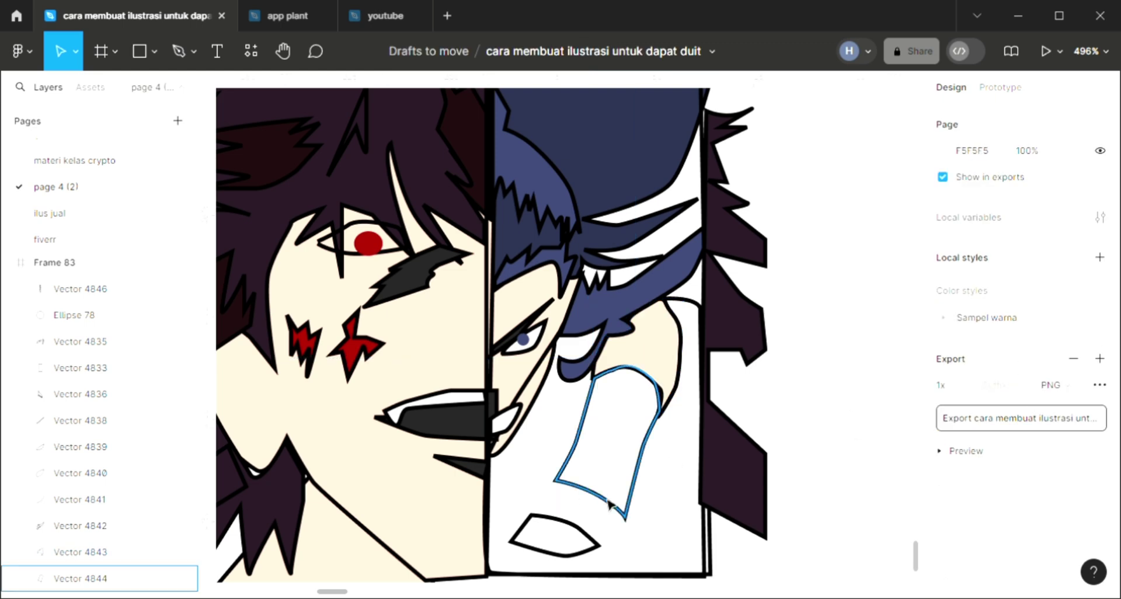
- Fill the white shape below the hair strands with the blue hair colour
left_click(630, 507)
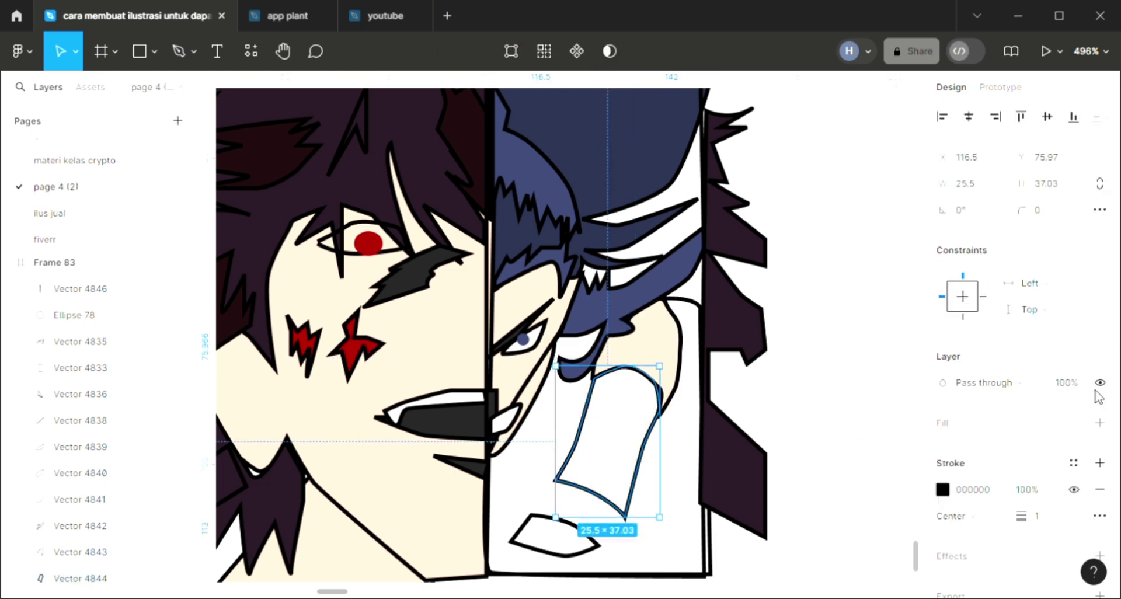
left_click(1100, 423)
scroll(663, 431, "up", 3)
key("i")
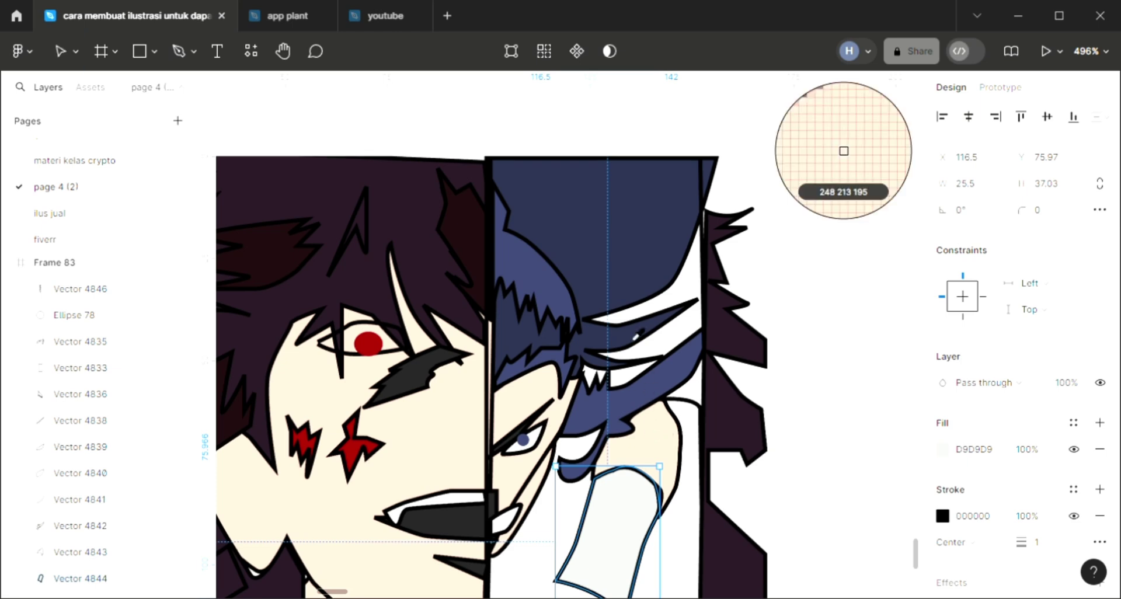
left_click(546, 283)
scroll(642, 350, "down", 1)
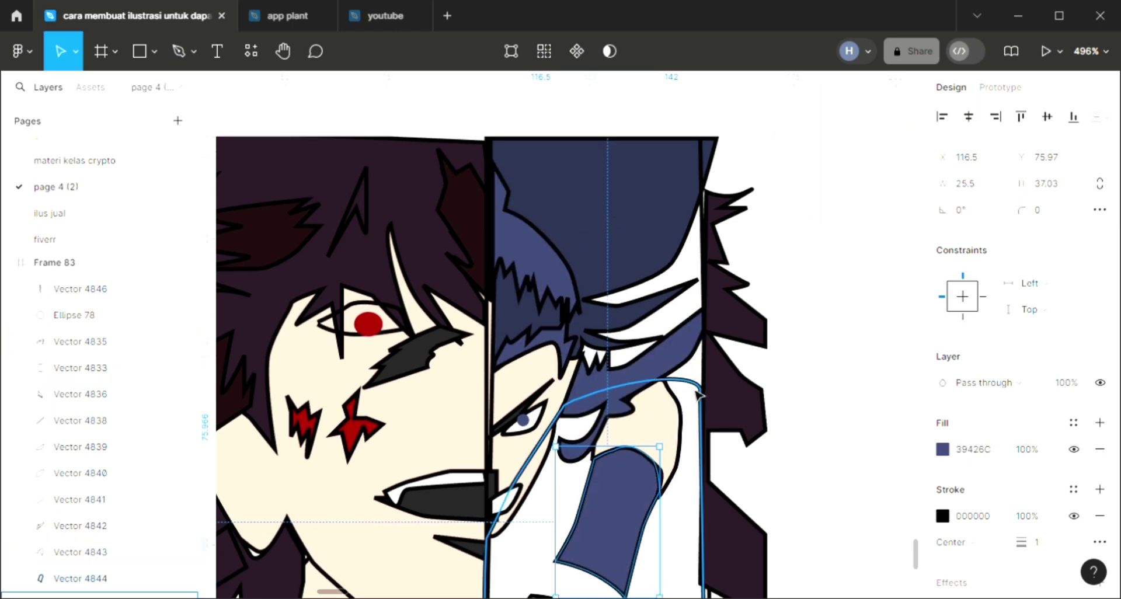
- Give the large right-face outline a grey D9D9D9 fill
left_click(703, 396)
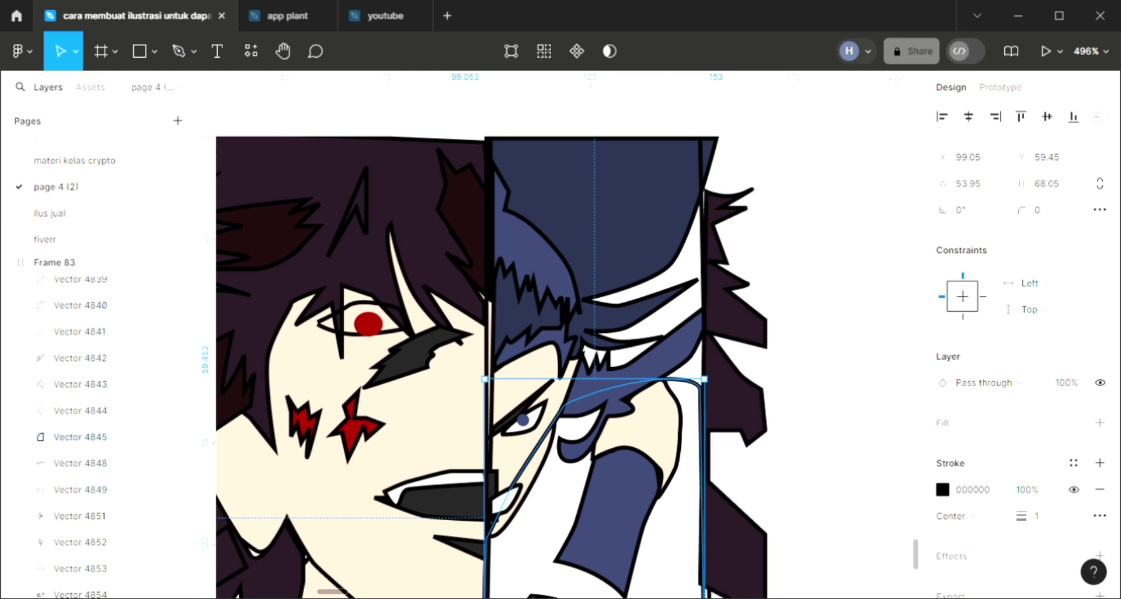
left_click(1100, 423)
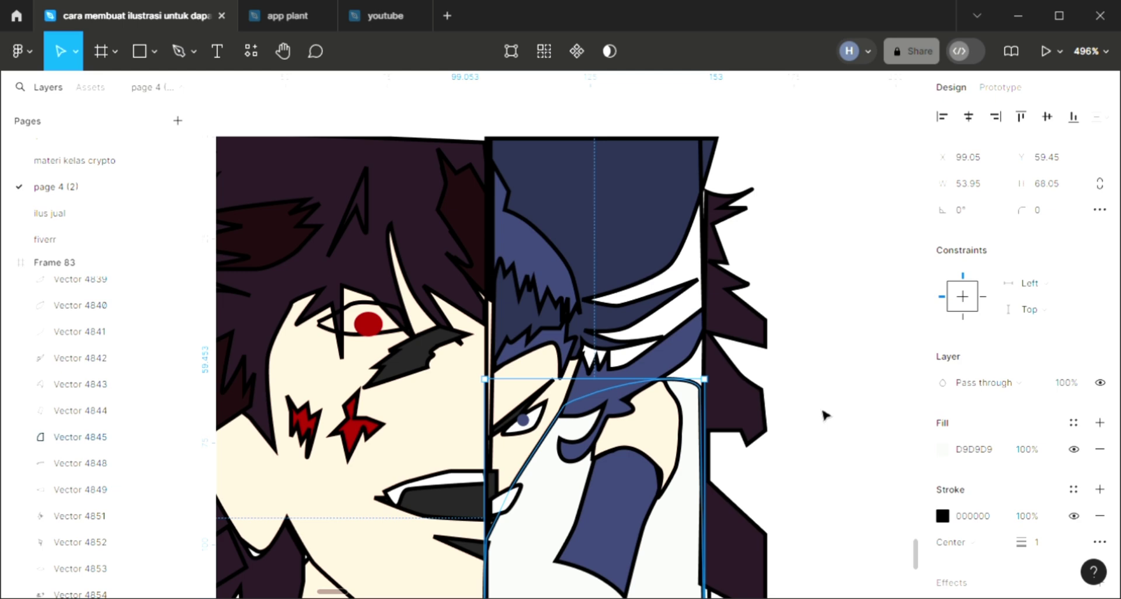
scroll(823, 415, "down", 1)
scroll(824, 415, "down", 1)
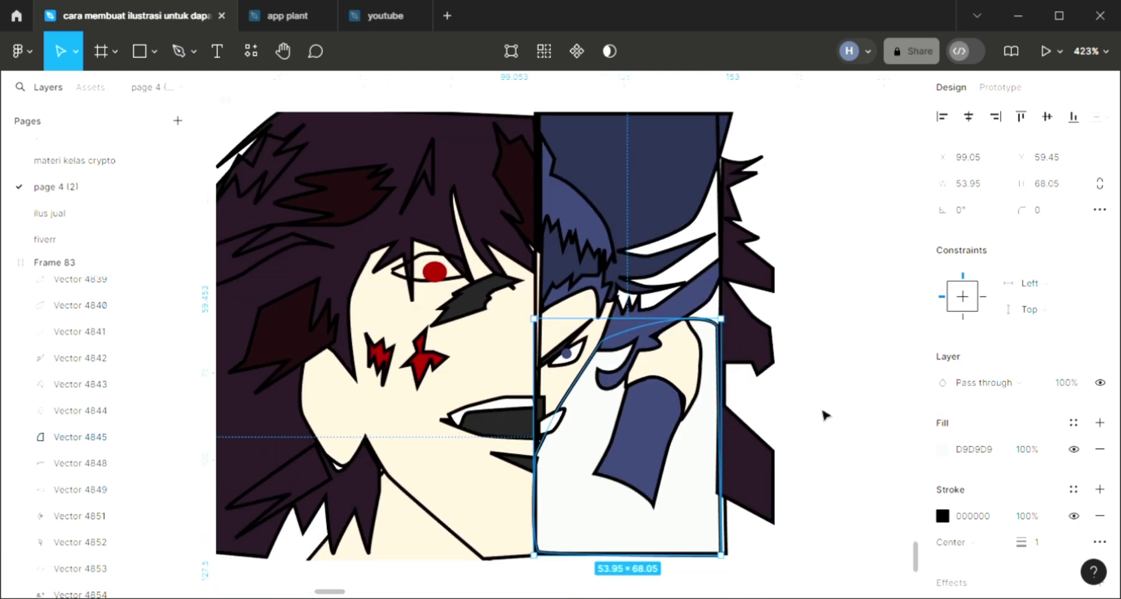
key("Escape")
- Send the large white shape to the back and fill the mouth with the pale skin colour
left_click(649, 531)
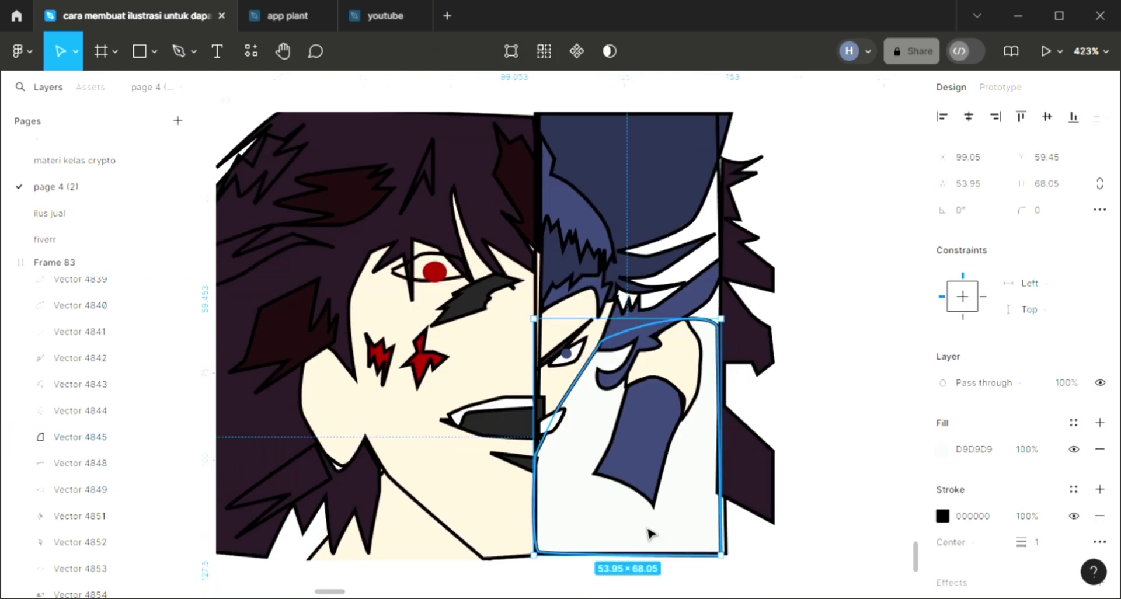
key("ctrl+shift+[")
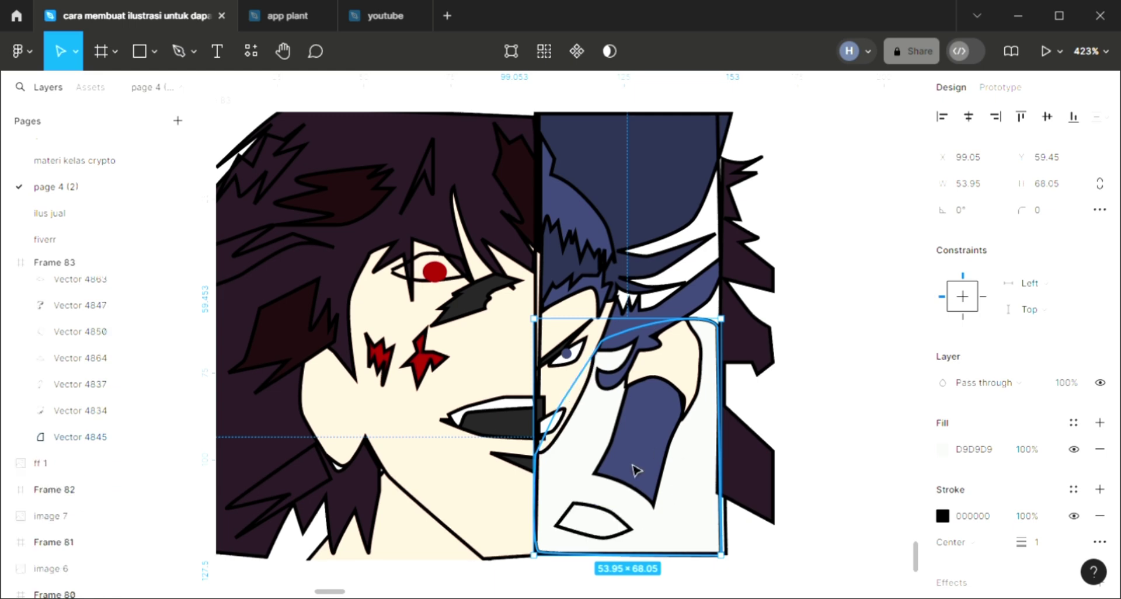
left_click(618, 518)
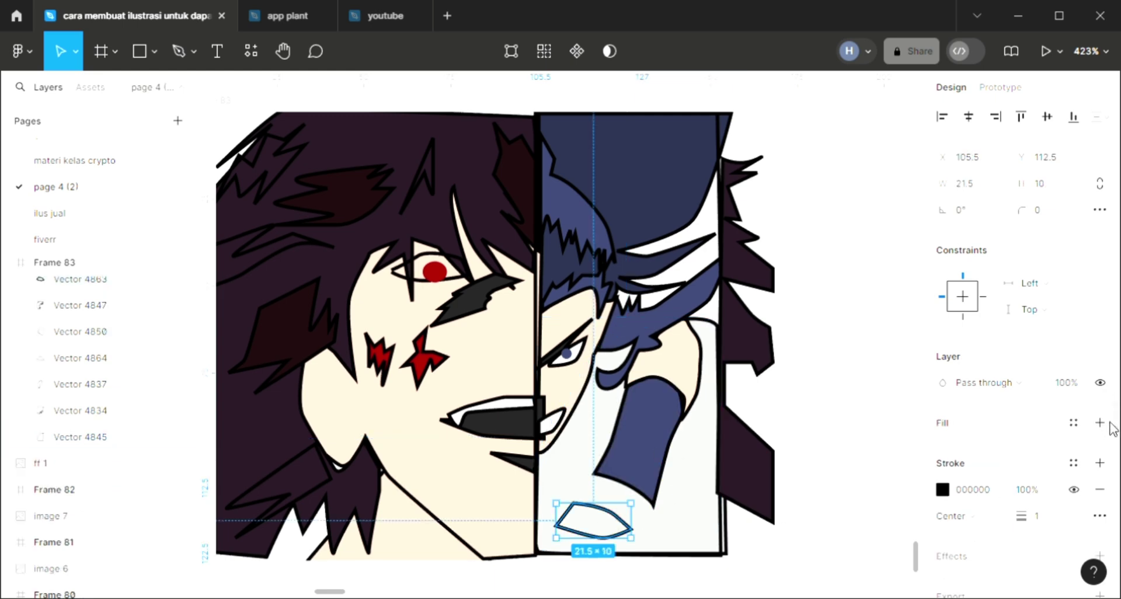
left_click(964, 429)
key("i")
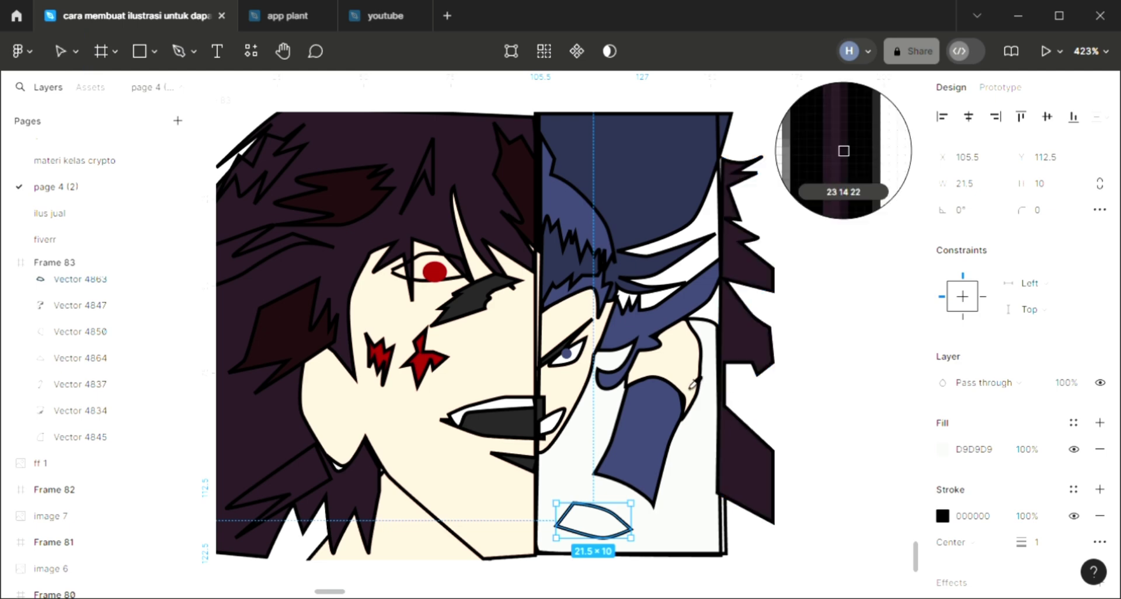
key("Escape")
key("Escape")
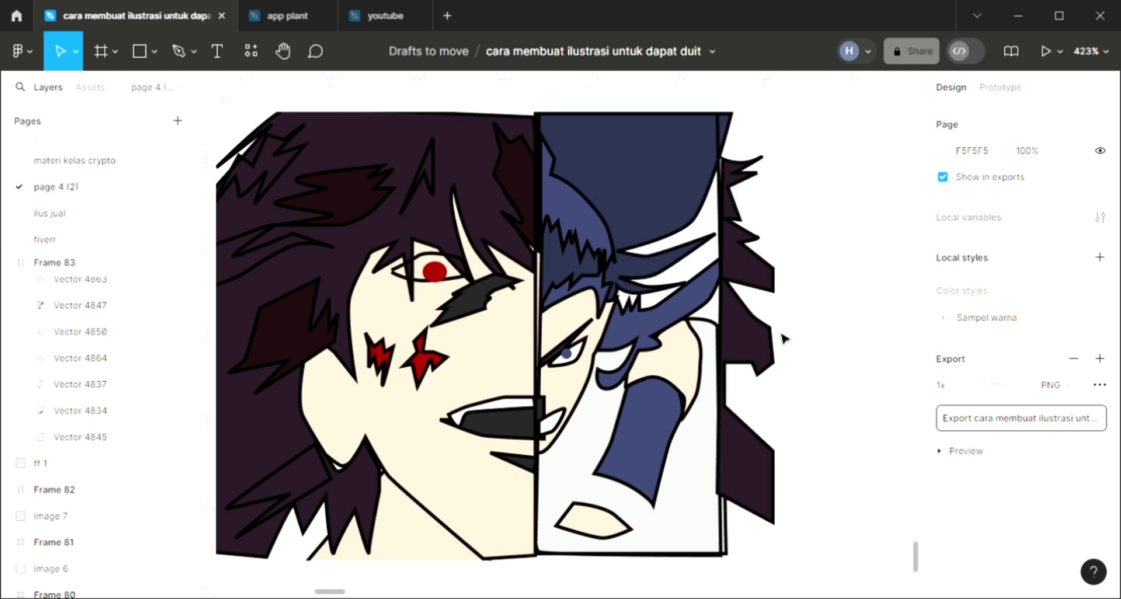
left_click(725, 550)
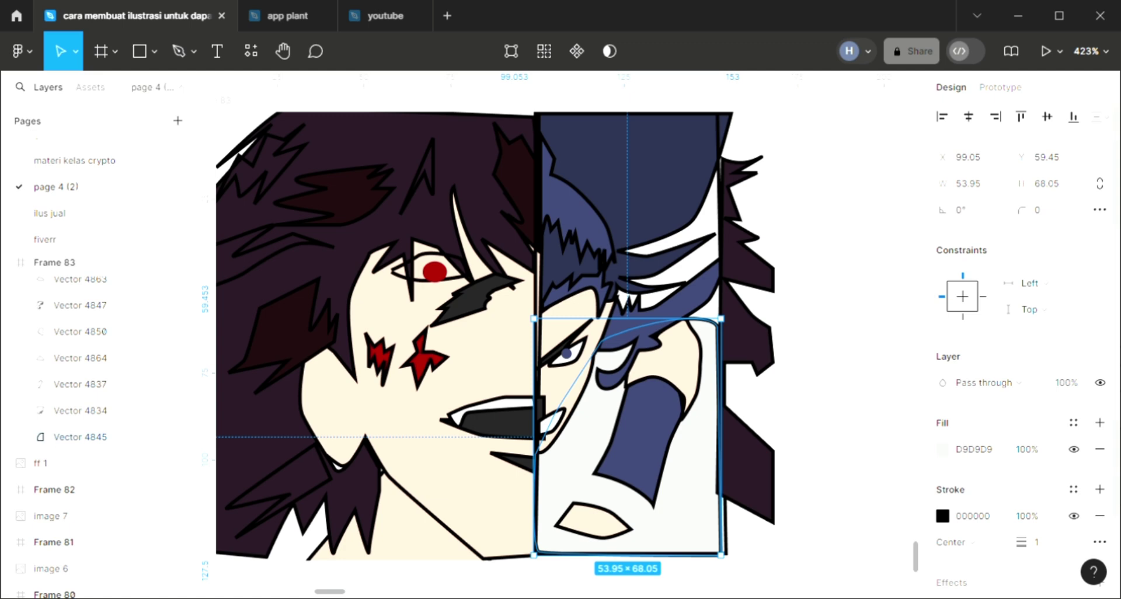
- Fill the tall right-half rectangle light grey D9D9D9 at 60% opacity and bring it to front
left_click(547, 233)
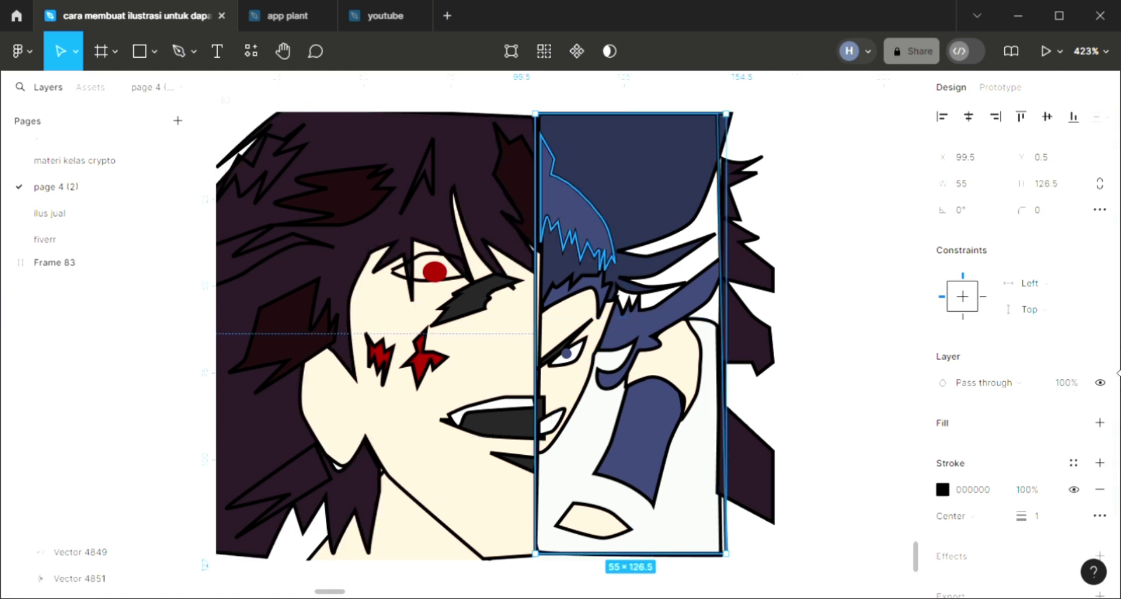
left_click(1100, 424)
key("i")
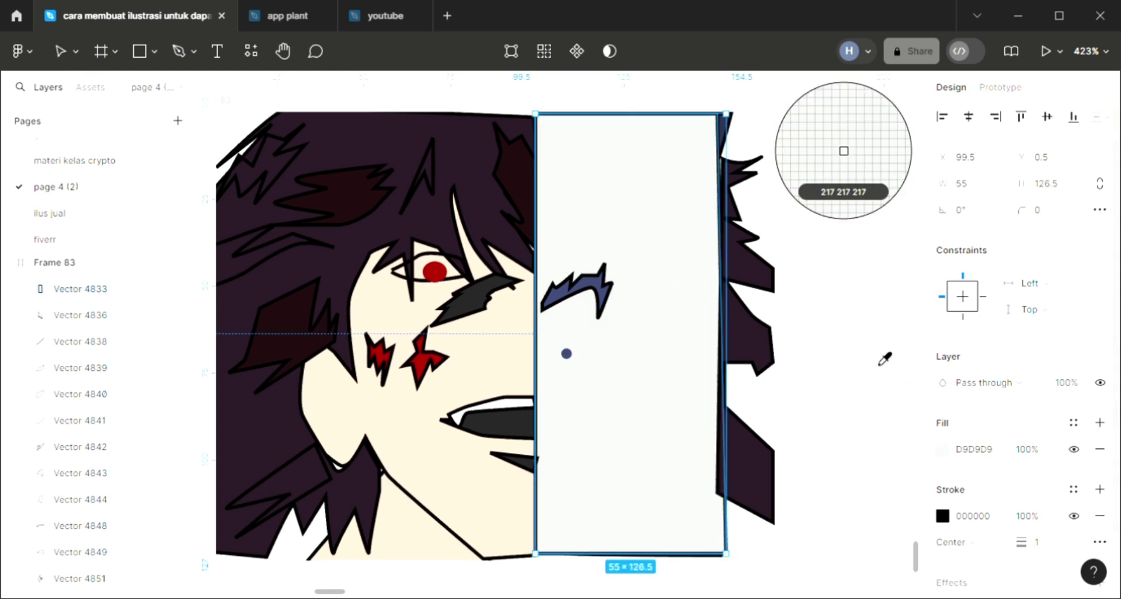
left_click(1029, 448)
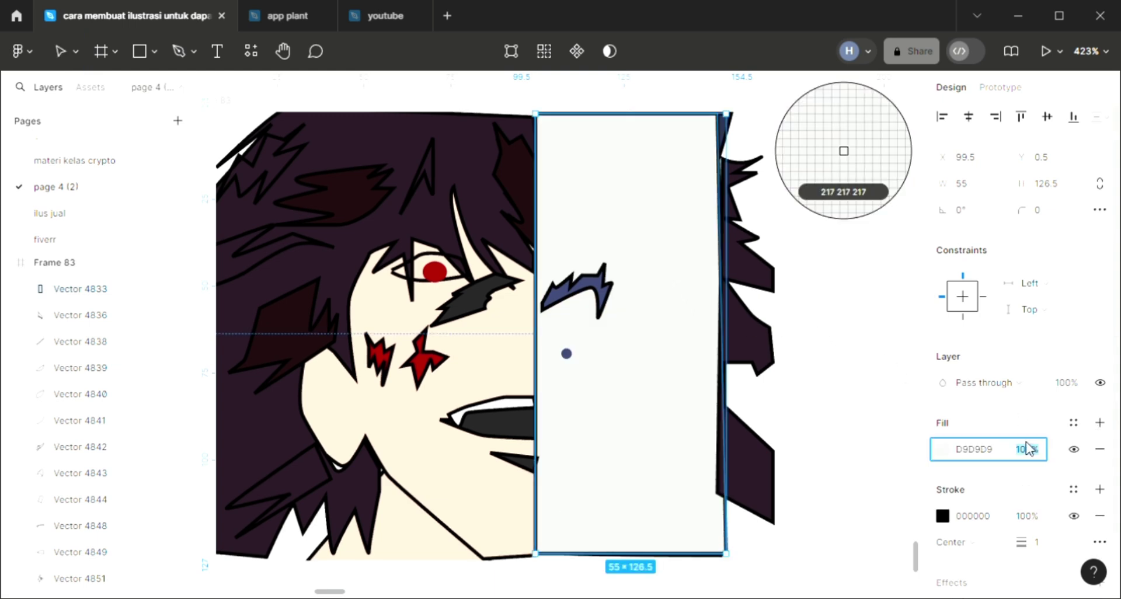
type("60")
key("Return")
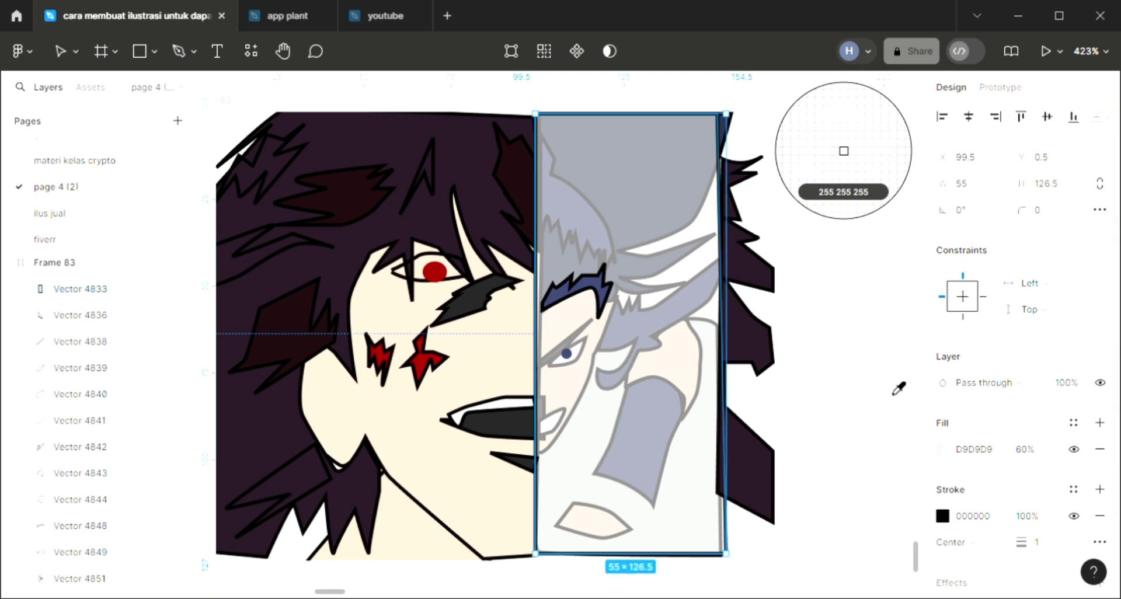
key("Escape")
key("Escape")
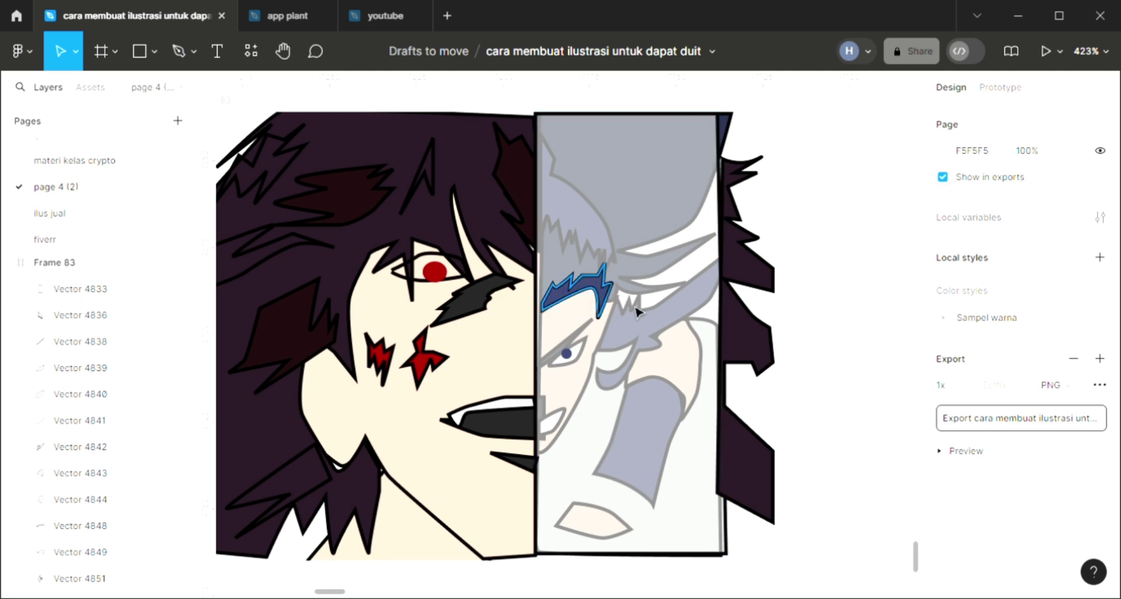
left_click(623, 210)
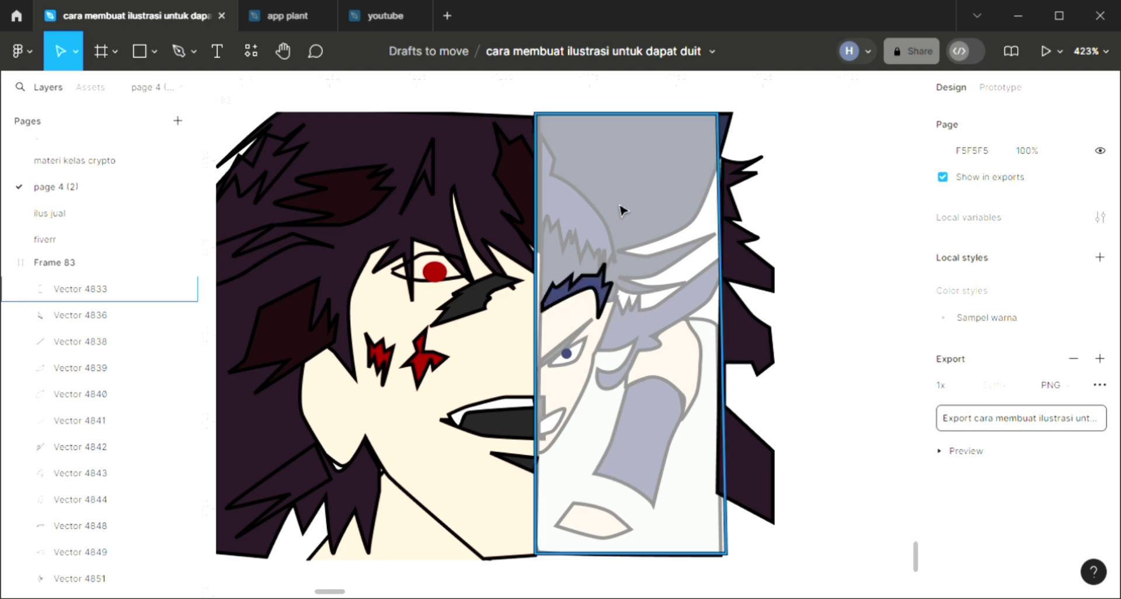
key("ctrl+shift+bracketright")
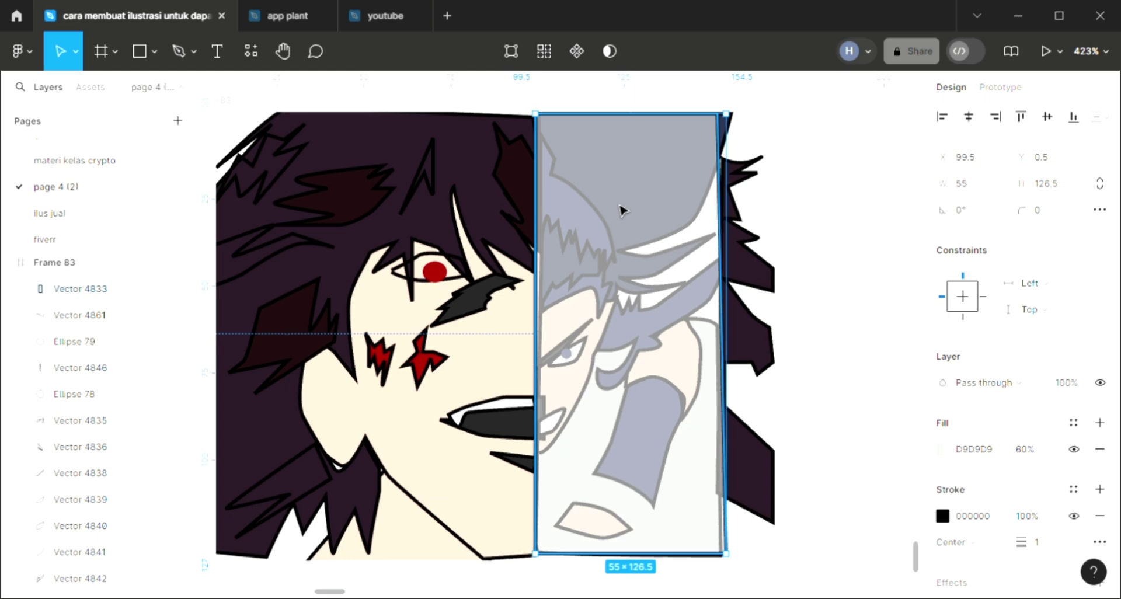
left_click(849, 343)
scroll(849, 343, "down", 2)
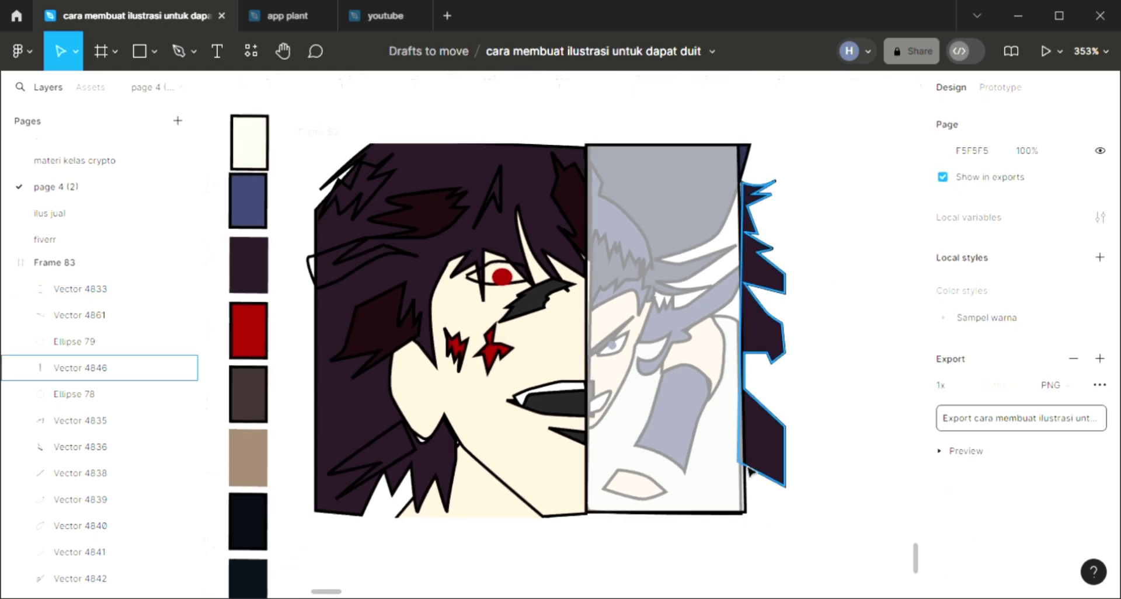
- Draw a 126.5-tall vertical black line from the grey panel's top edge to its bottom
key("p")
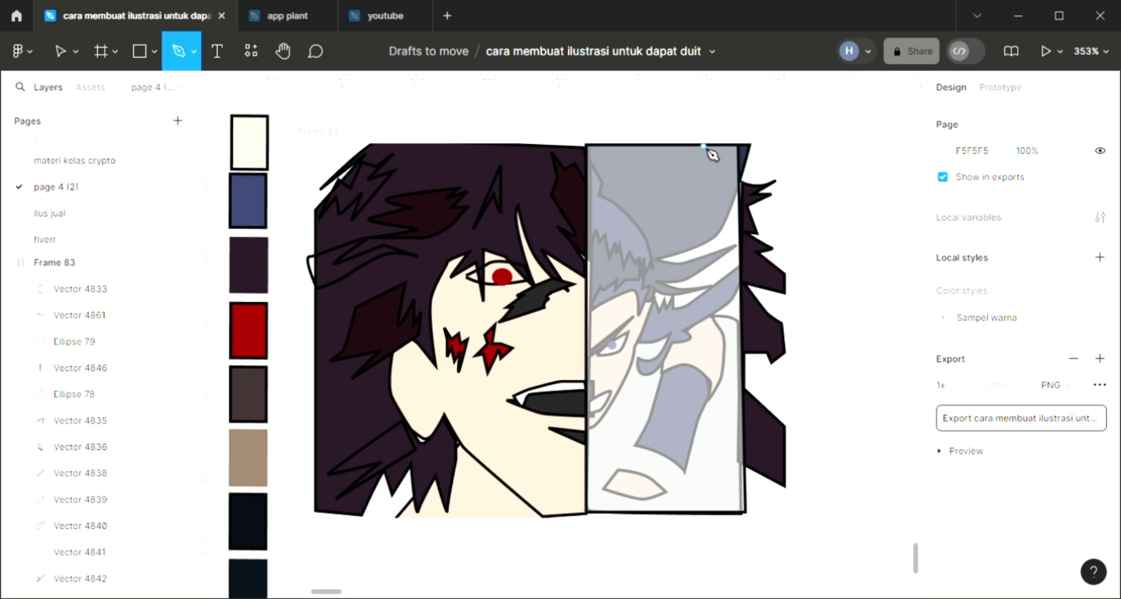
left_click(696, 145)
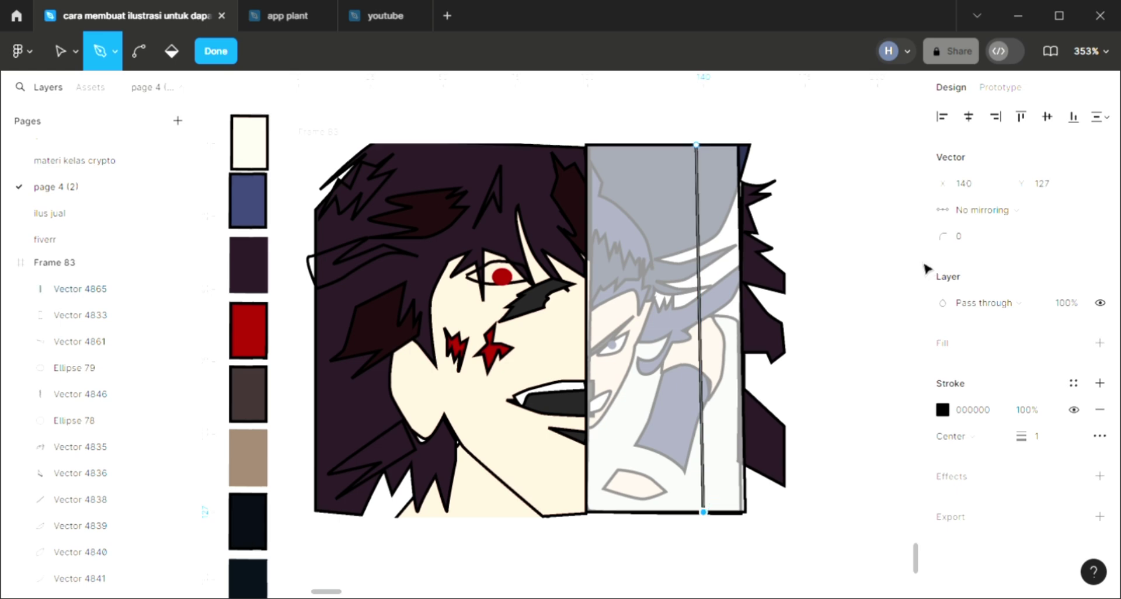
key("Escape")
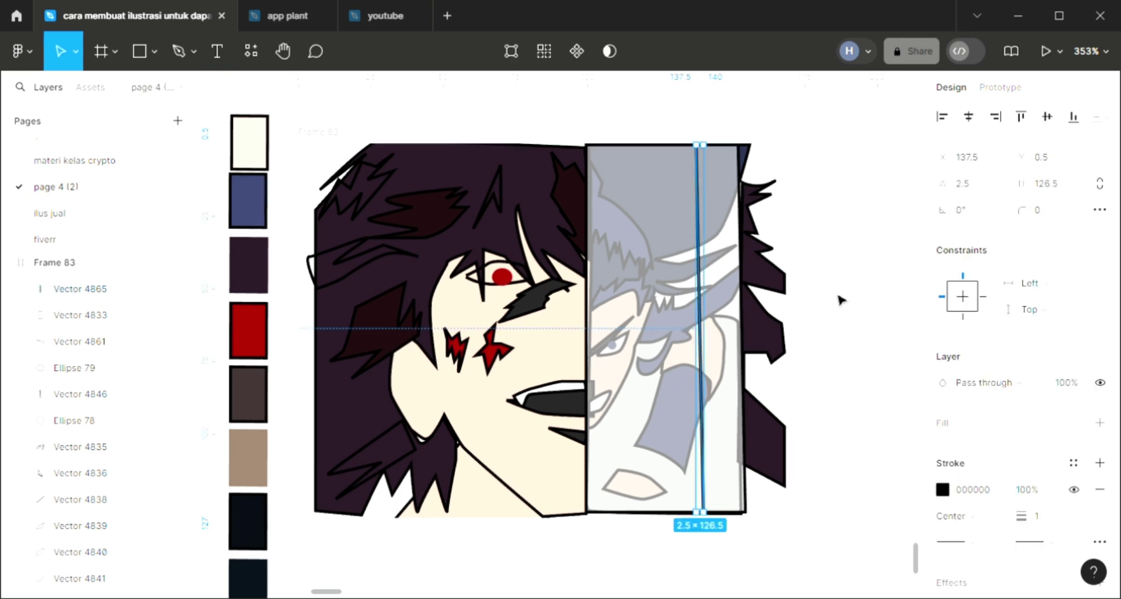
key("Escape")
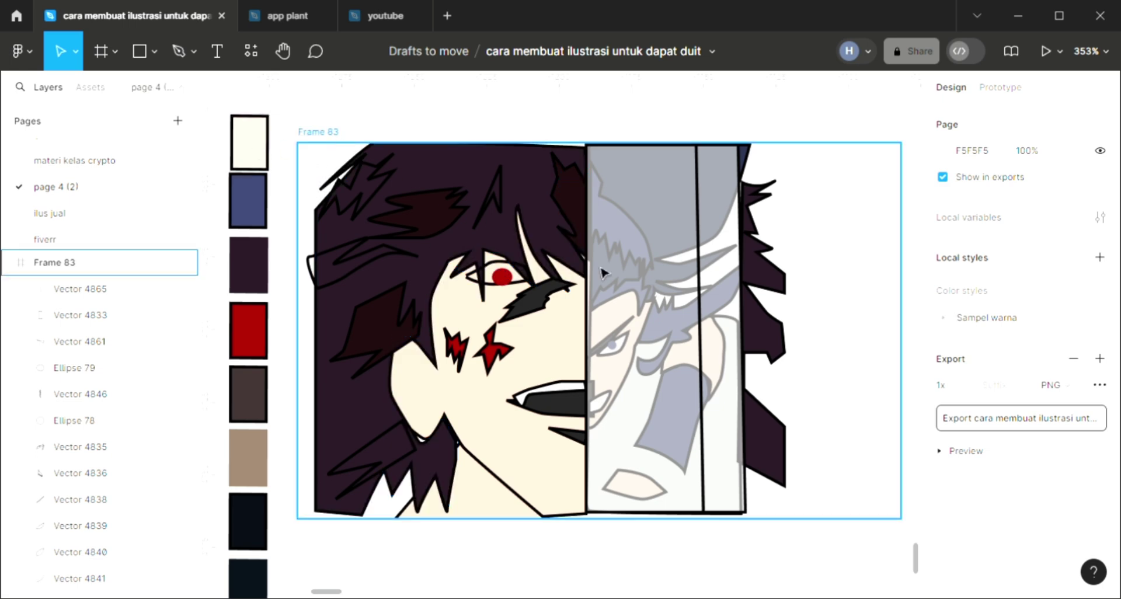
left_click(836, 413)
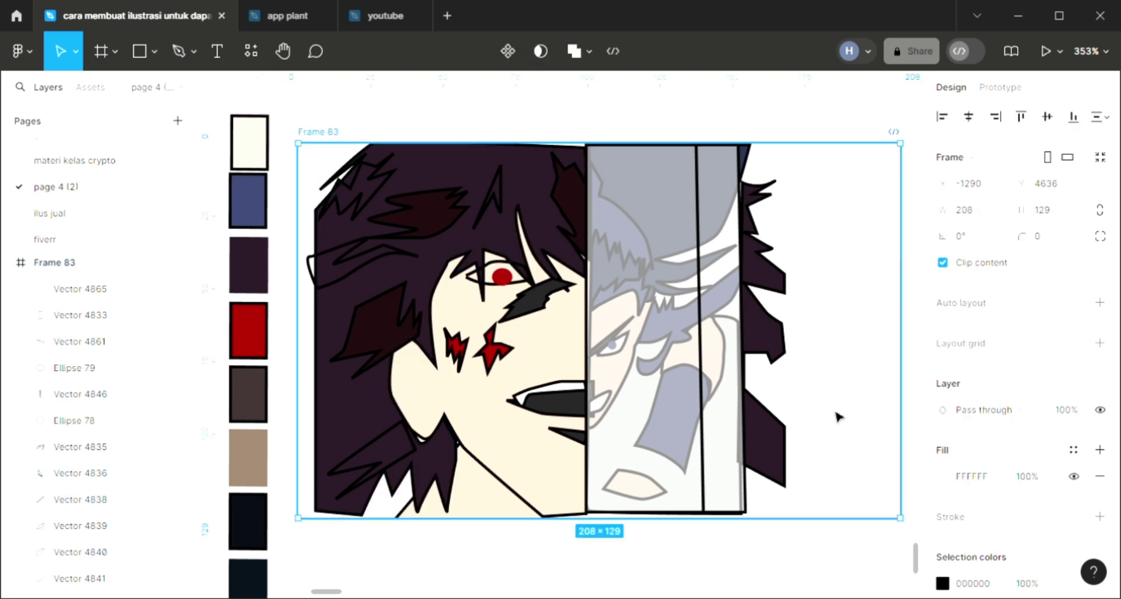
- Give Frame 83's background a linear gradient from mint 85EFBC to maroon 894D4D
left_click(942, 477)
left_click(813, 186)
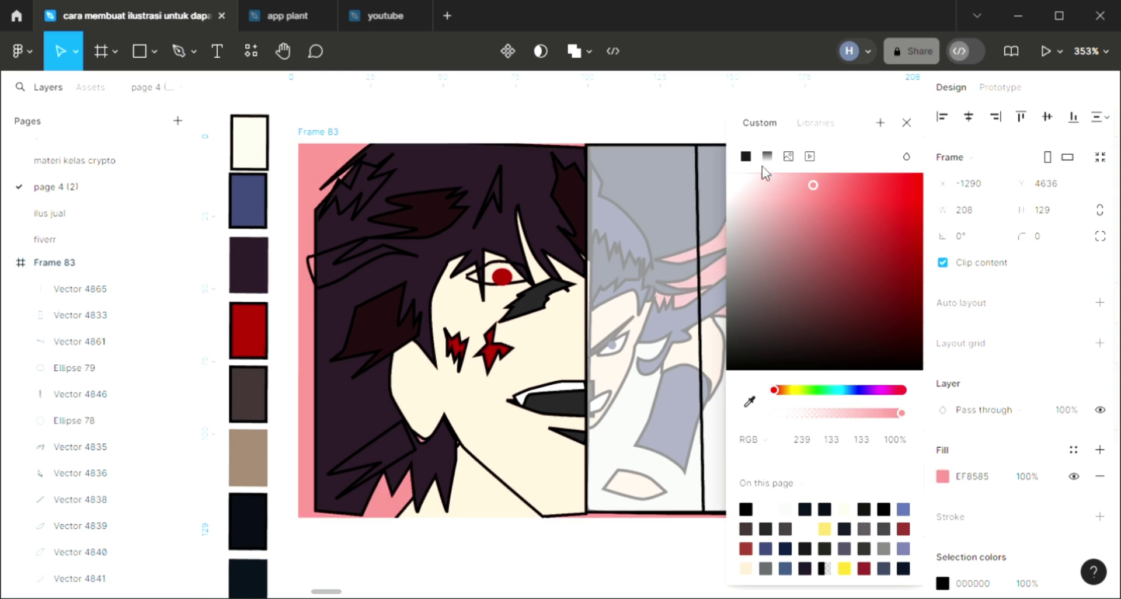
left_click(767, 156)
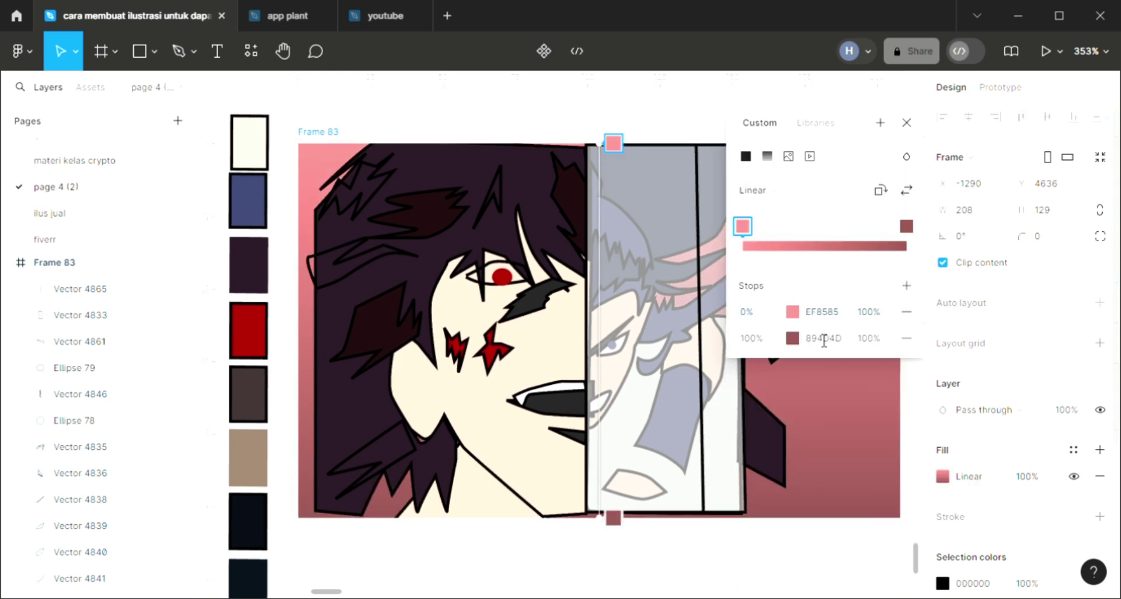
left_click(792, 312)
left_click(633, 390)
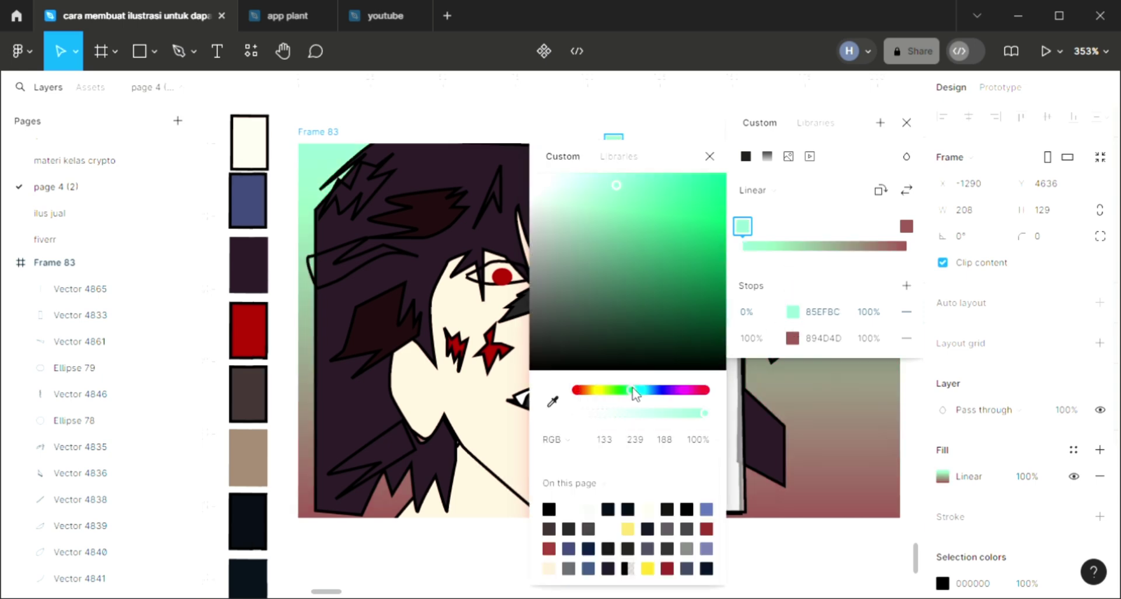
left_click(908, 124)
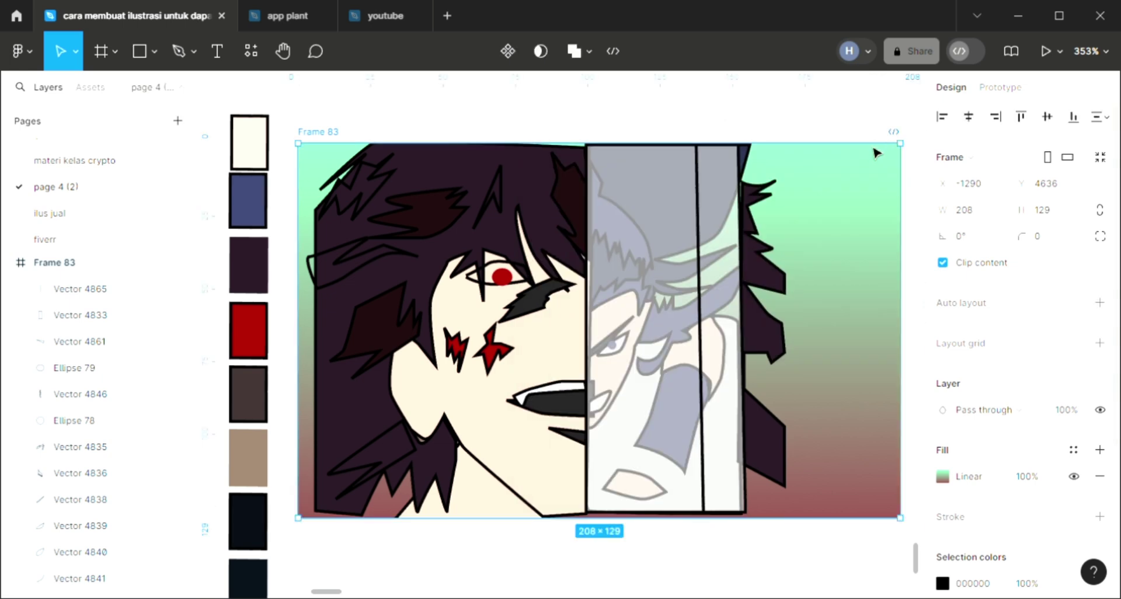
left_click(849, 134)
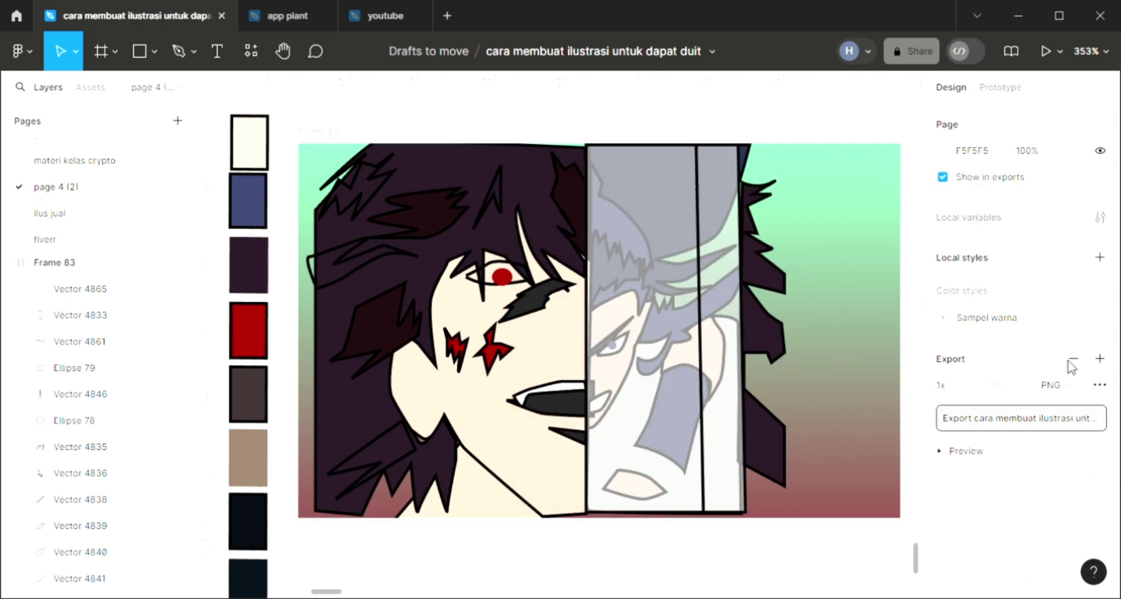
- Narrow Frame 83 from 208 to 168, then to 165 wide, cropping the empty right area
scroll(741, 320, "right", 1)
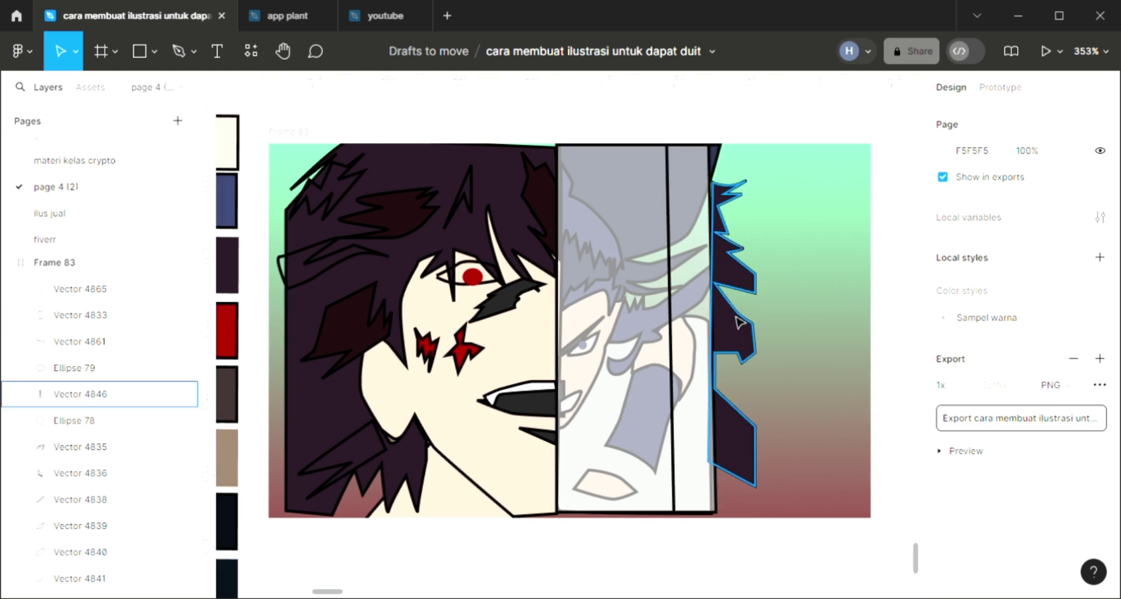
scroll(741, 323, "down", 2, "ctrl")
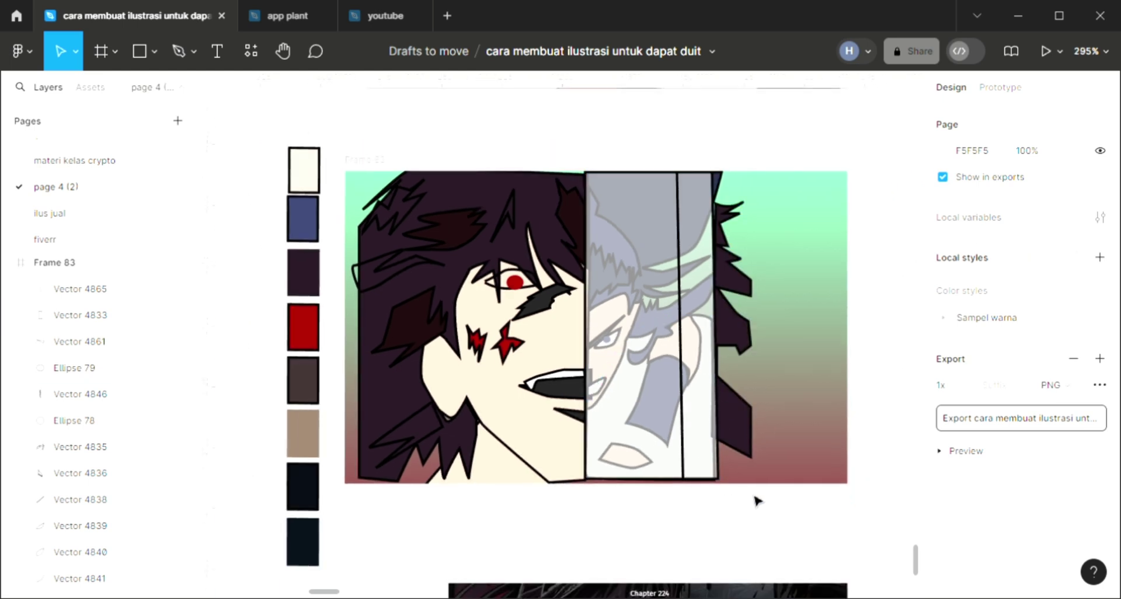
left_click(838, 343)
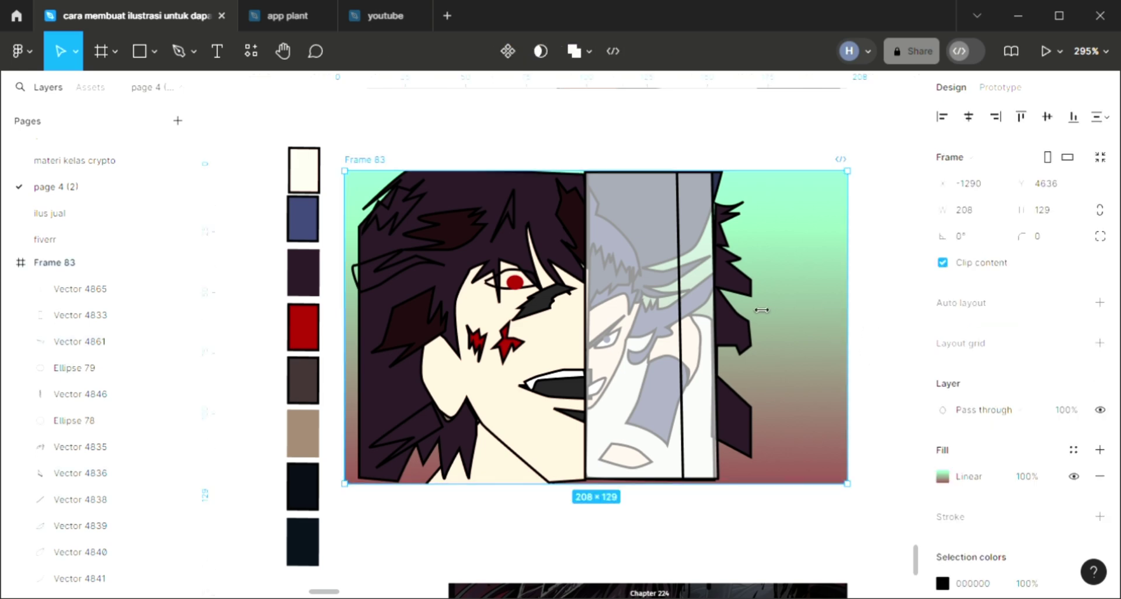
left_click_drag(762, 310, 760, 310)
left_click(821, 354)
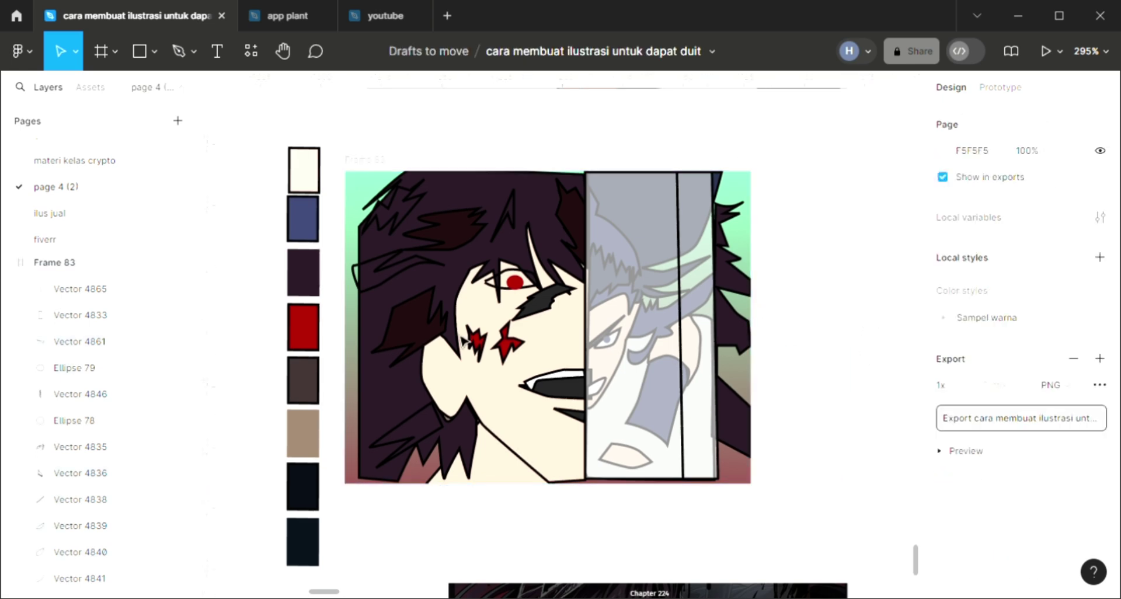
scroll(337, 220, "up", 1, "ctrl")
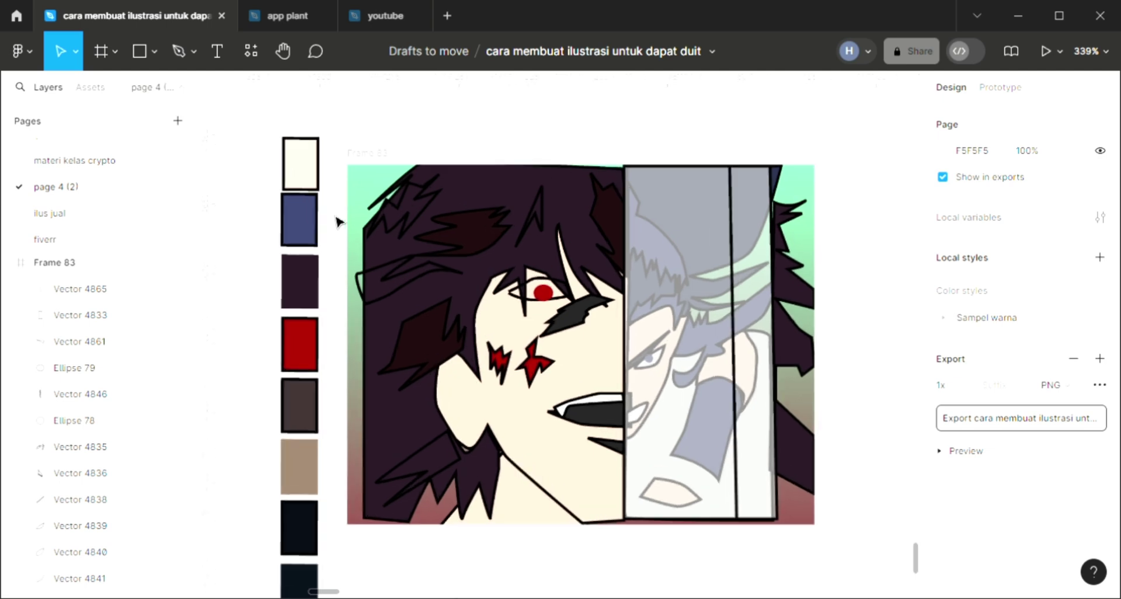
left_click(367, 208)
left_click_drag(367, 196, 369, 198)
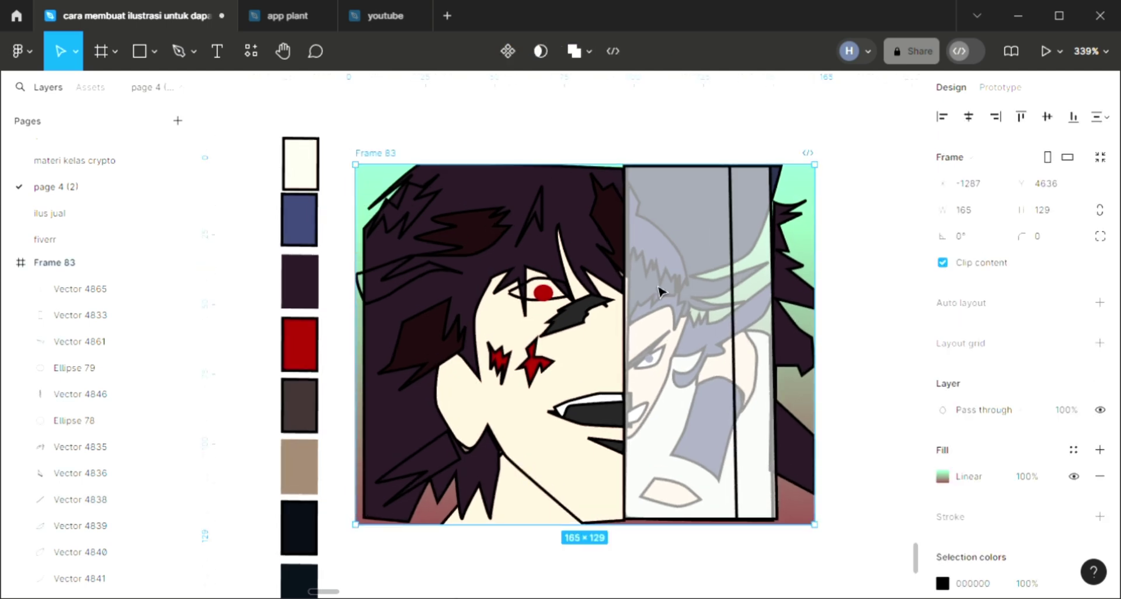
left_click(906, 345)
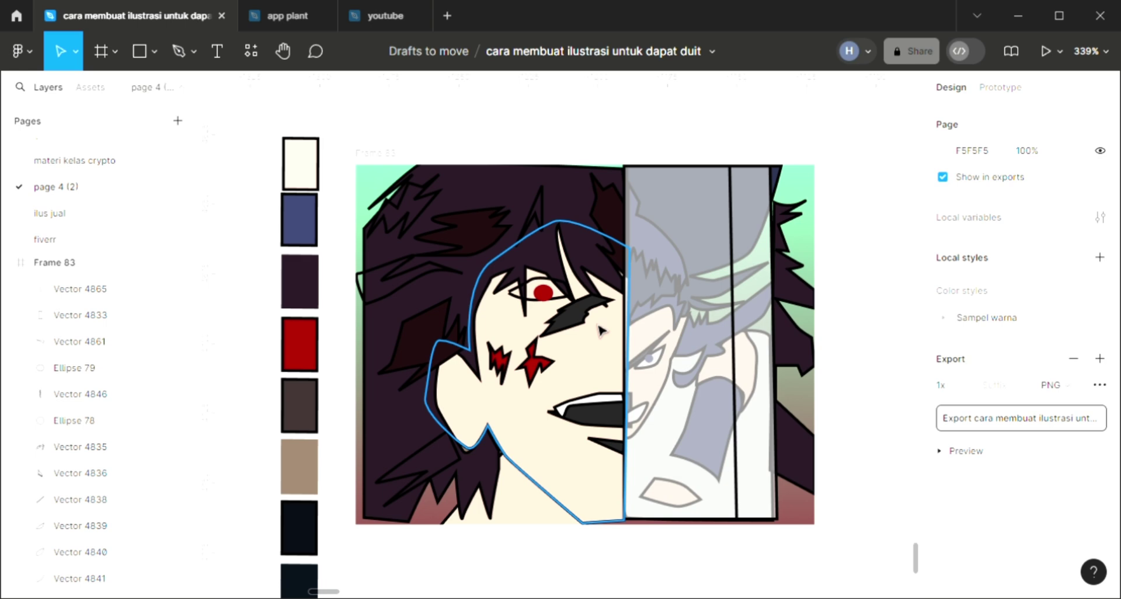
- Fill the top-left jagged hair stroke and the curved stroke below it with dark 1E0B0F
left_click(434, 233)
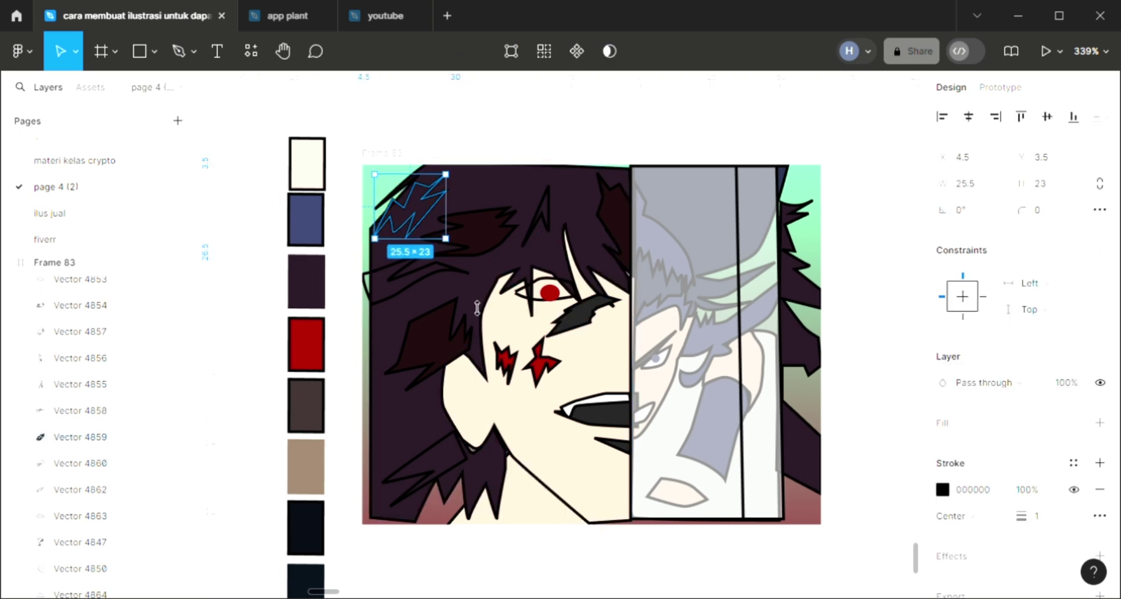
scroll(465, 301, "left", 2)
scroll(466, 300, "up", 3)
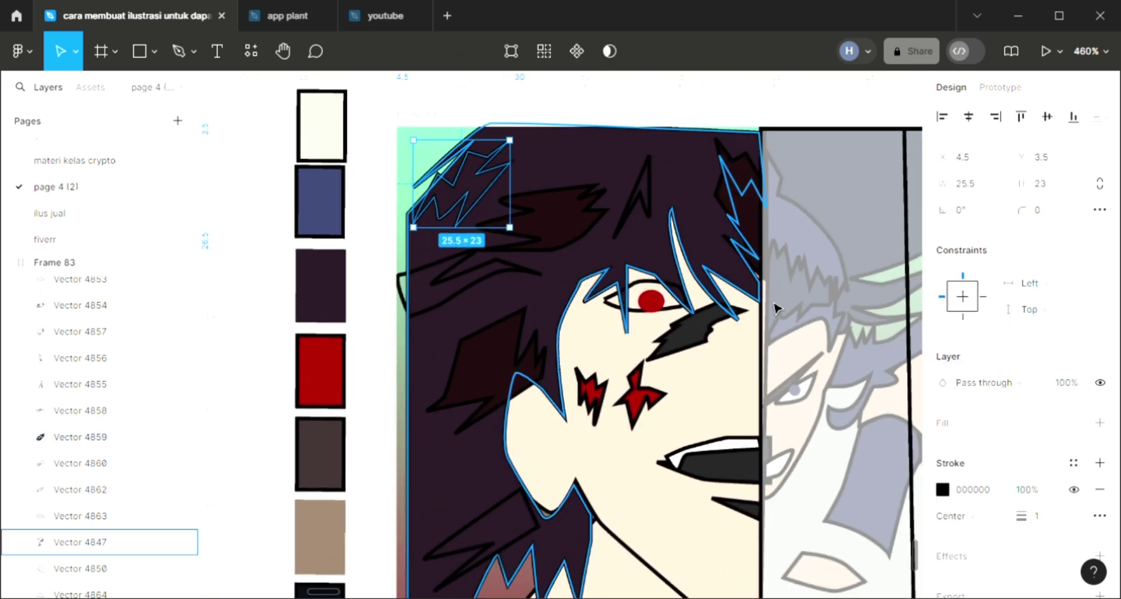
left_click(943, 422)
scroll(606, 420, "down", 2)
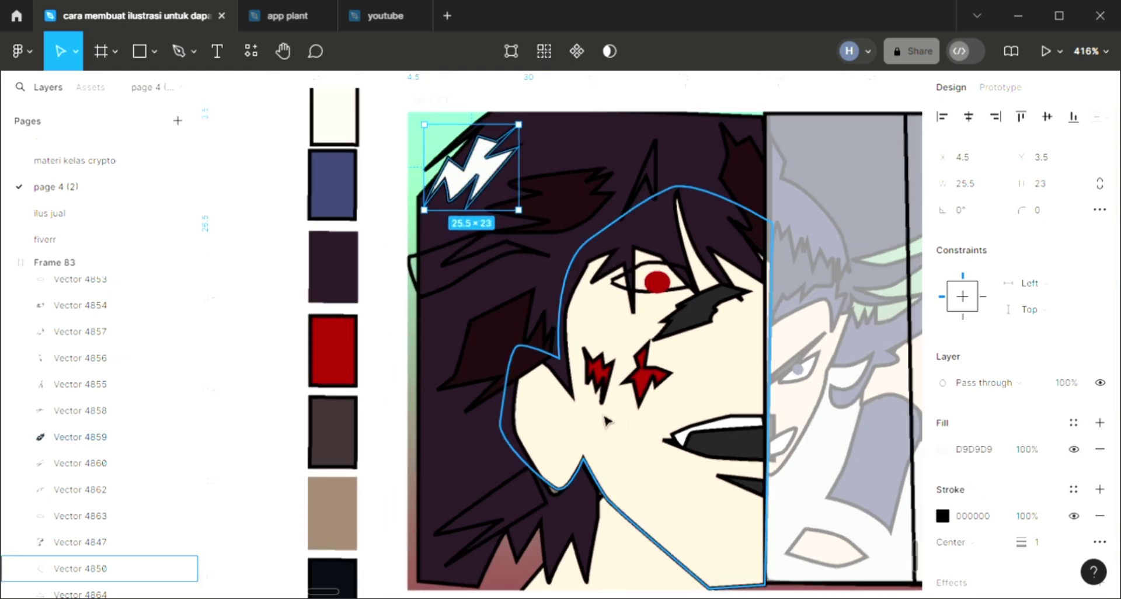
key("i")
left_click(500, 268)
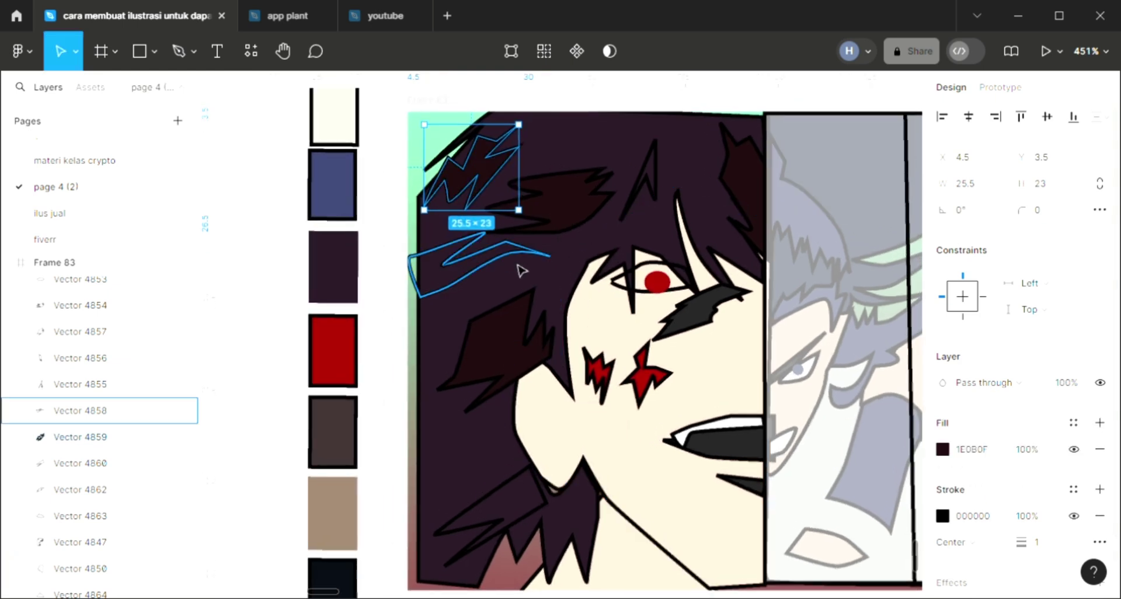
left_click(521, 270)
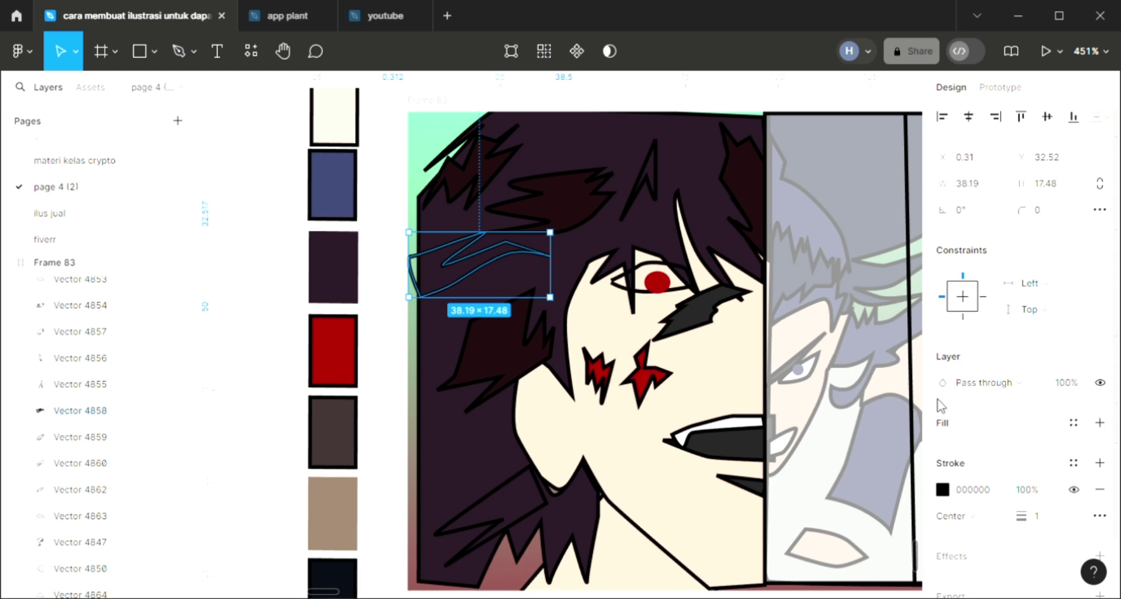
left_click(1100, 422)
key("i")
left_click(844, 146)
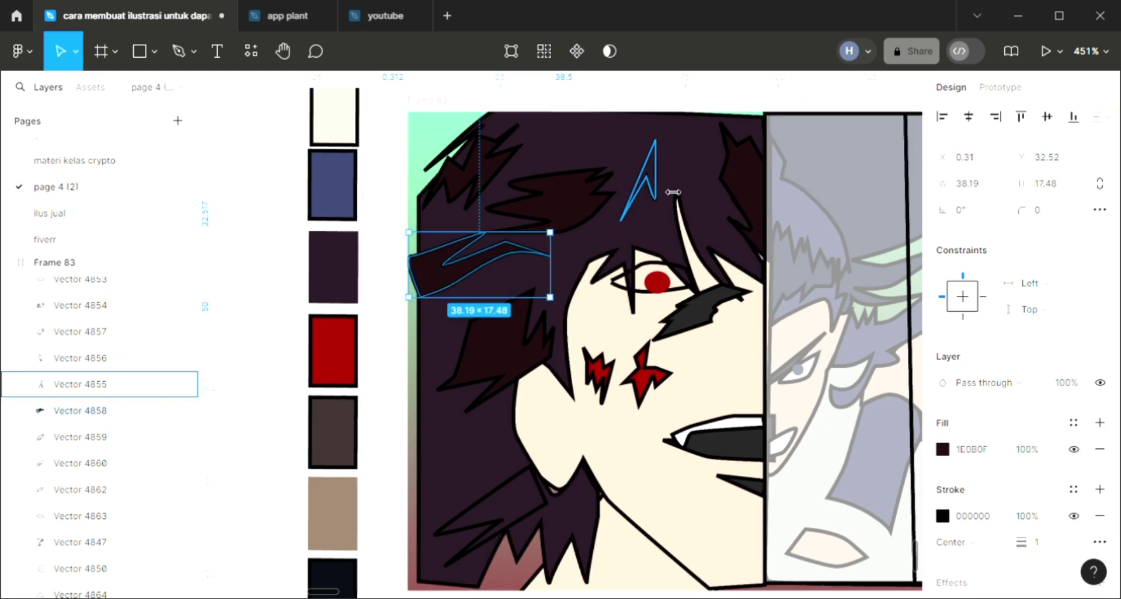
- Fill the small upper-hair spike and the lower-left jagged shape with dark 1E0B0F
left_click(652, 187)
left_click(1100, 422)
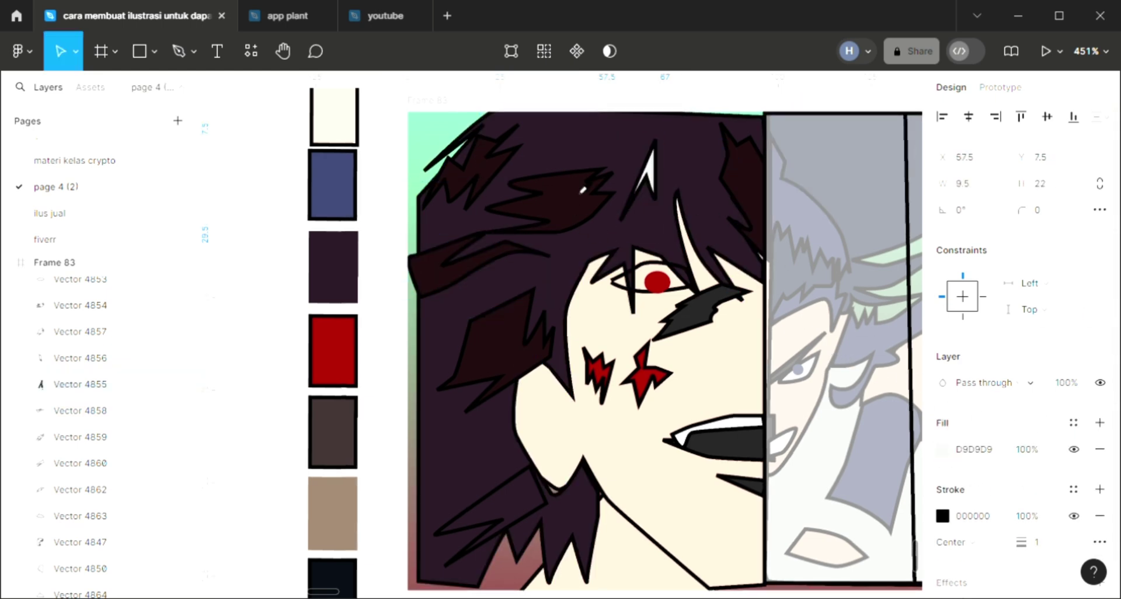
key("i")
left_click(458, 426)
left_click(483, 526)
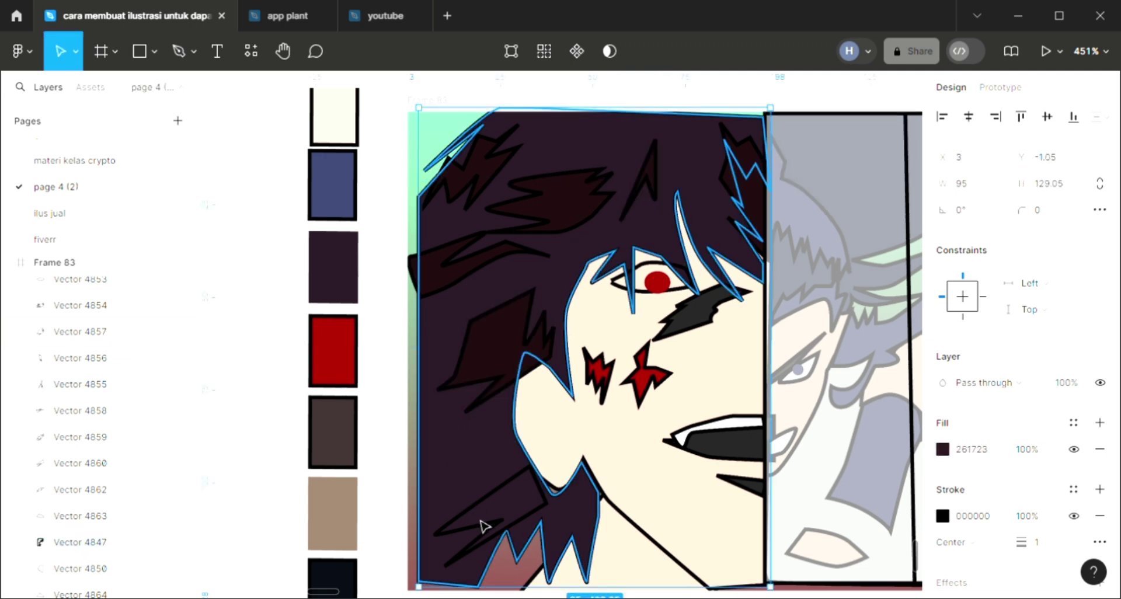
left_click(493, 533)
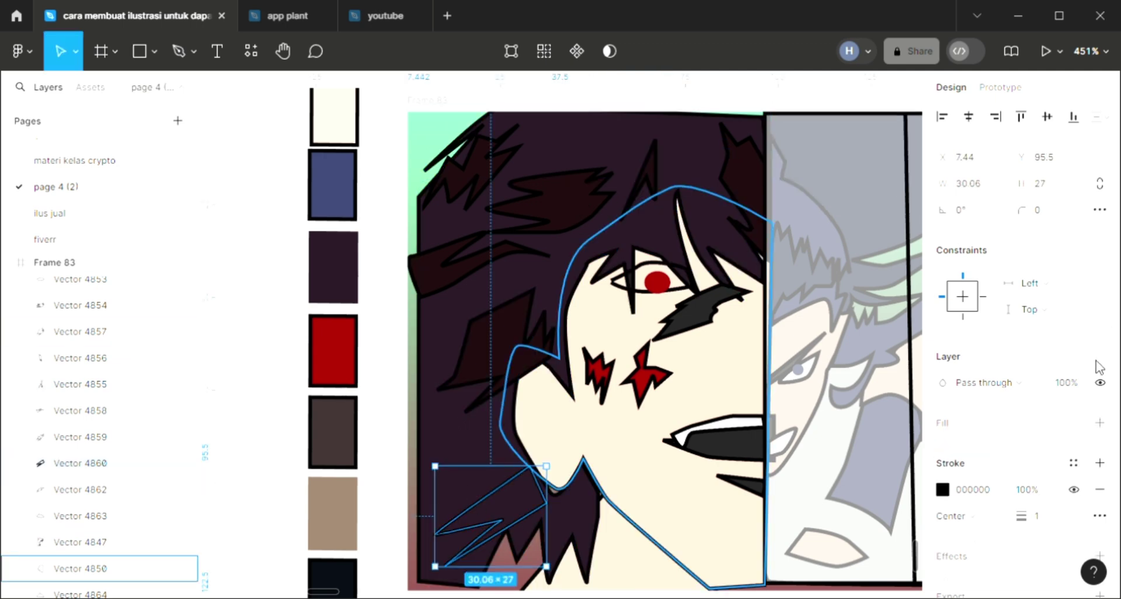
left_click(1100, 422)
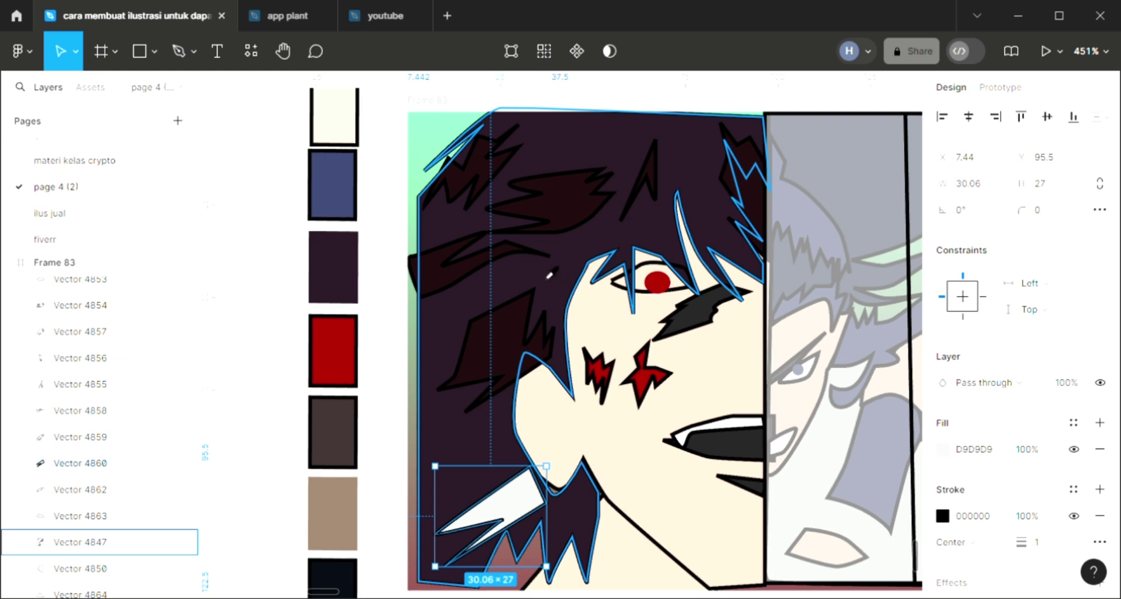
key("i")
left_click(508, 342)
scroll(594, 298, "up", 1)
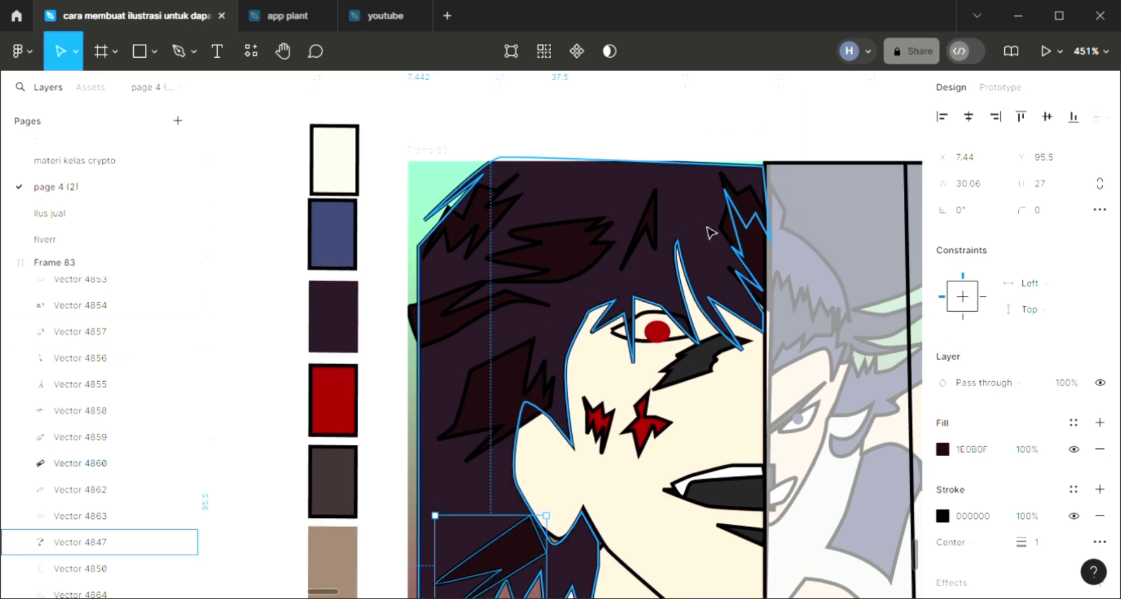
scroll(710, 233, "down", 1)
scroll(710, 233, "down", 1)
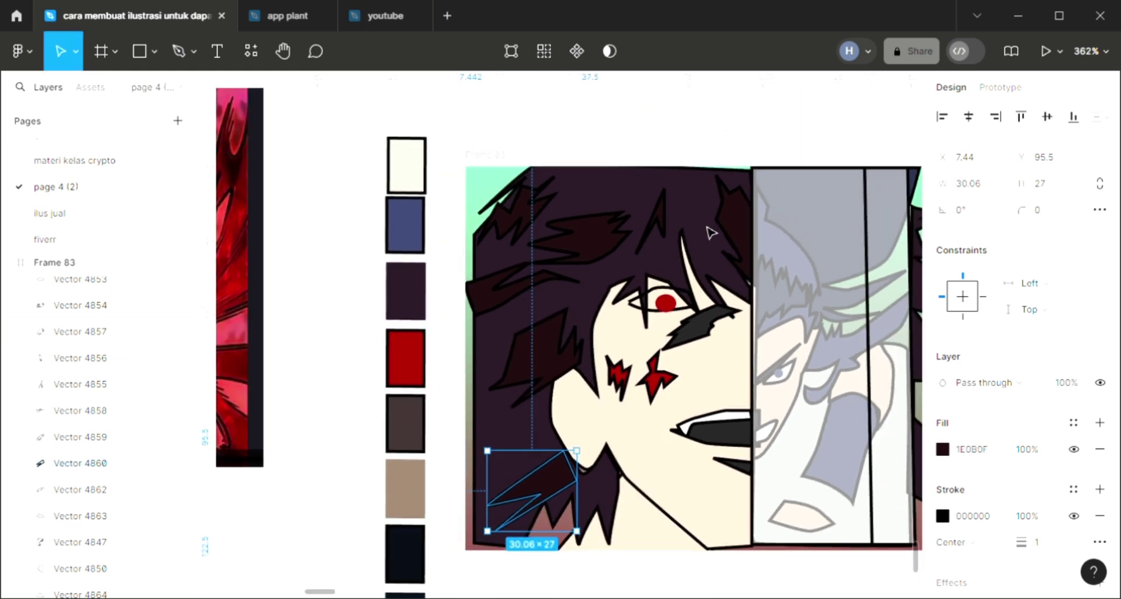
- Draw a thin closed slash below the mouth and fill it red A20404
left_click(185, 54)
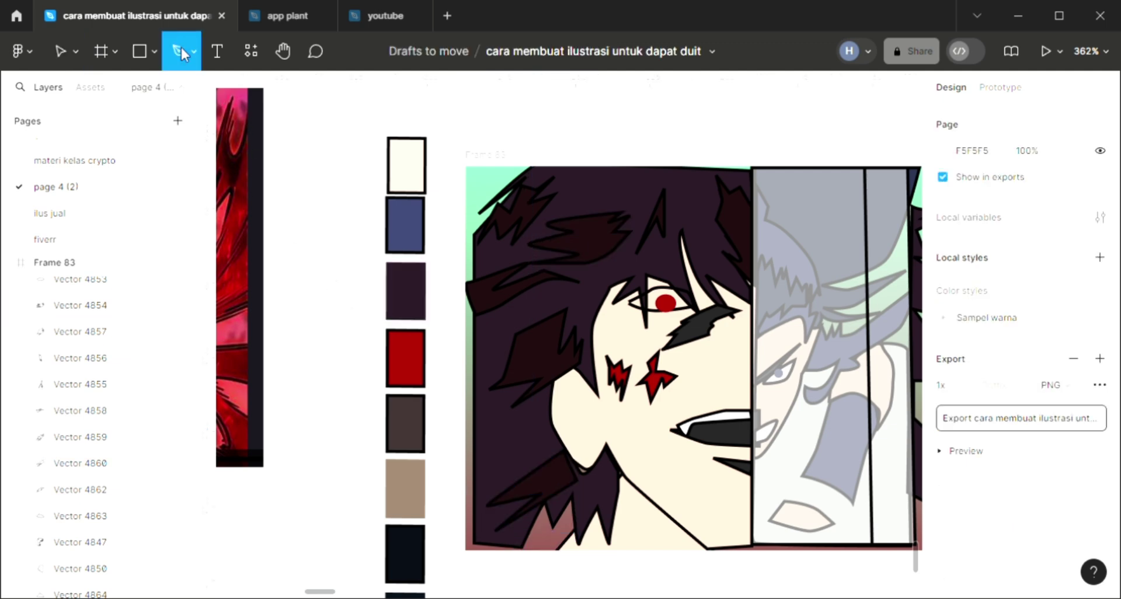
scroll(659, 427, "up", 1)
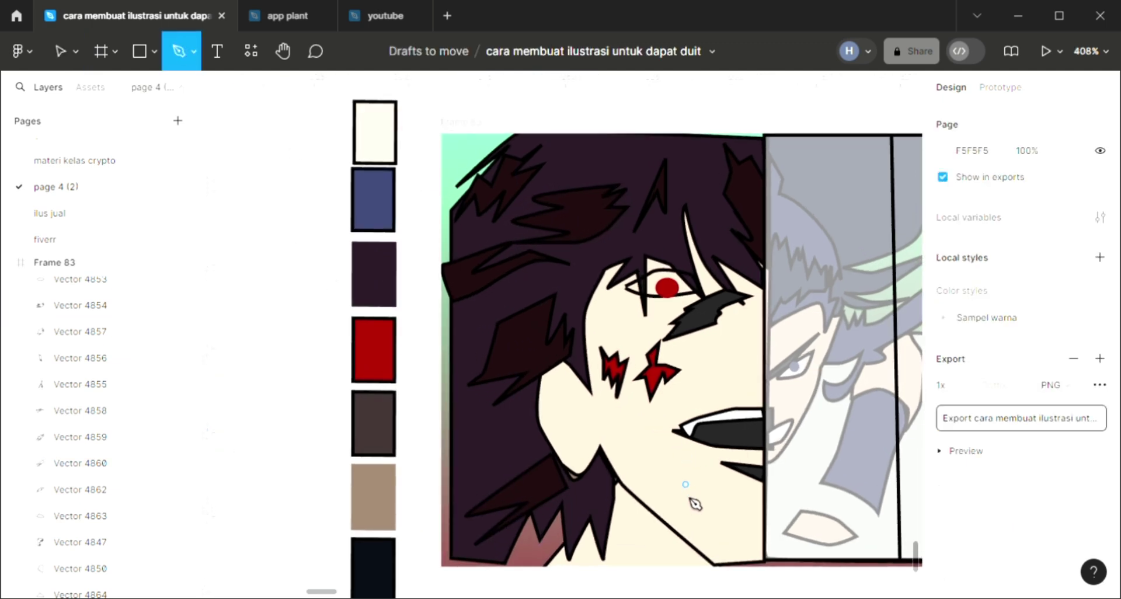
left_click_drag(686, 495, 686, 508)
left_click(690, 515)
left_click(675, 499)
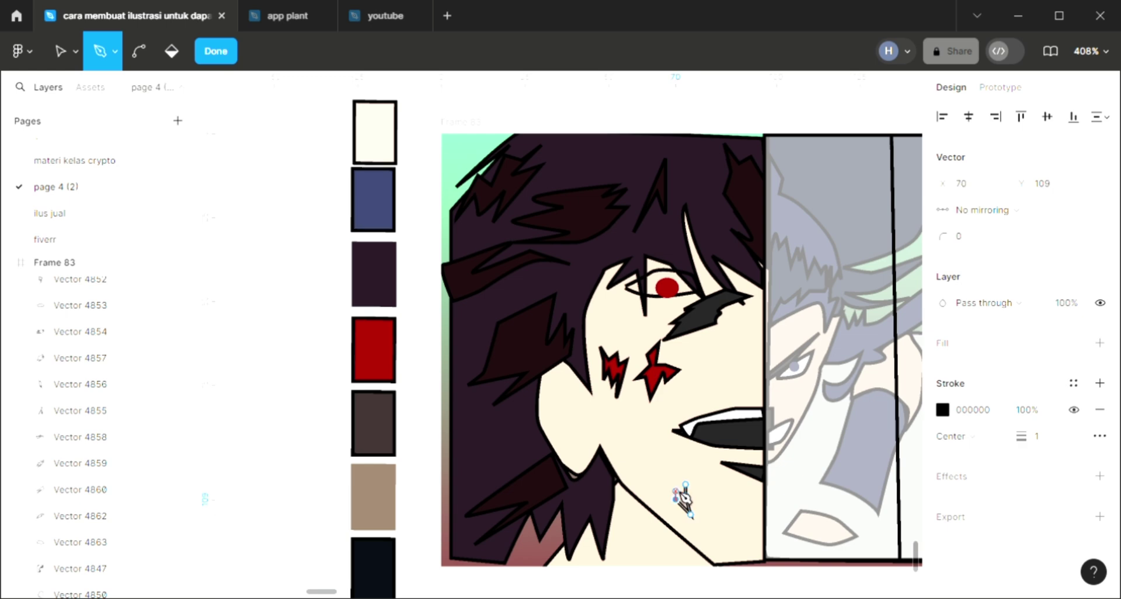
left_click(675, 469)
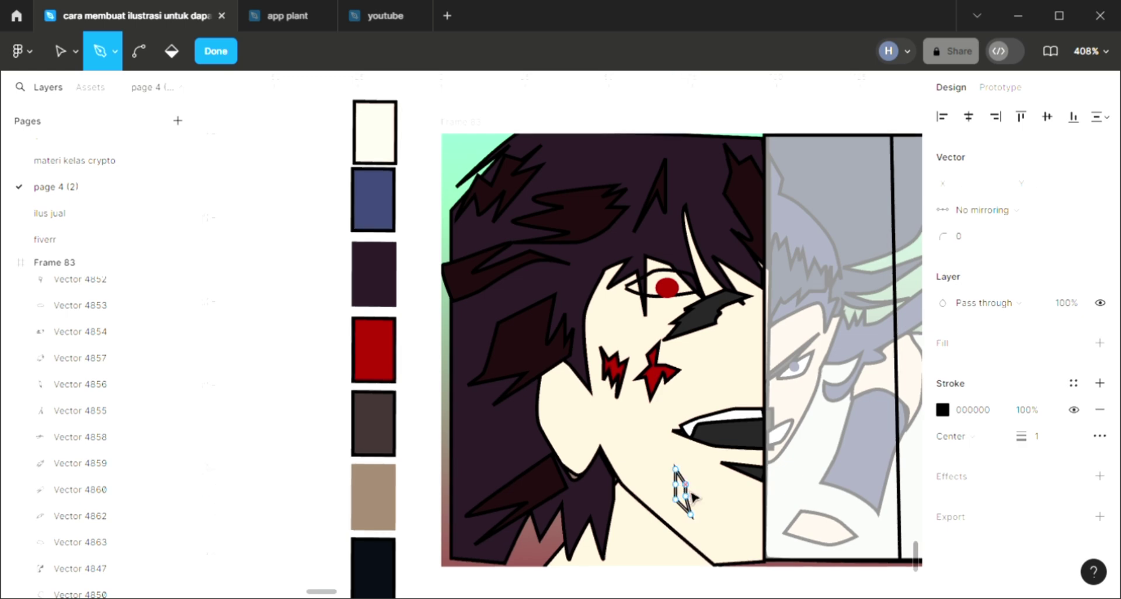
key("Escape")
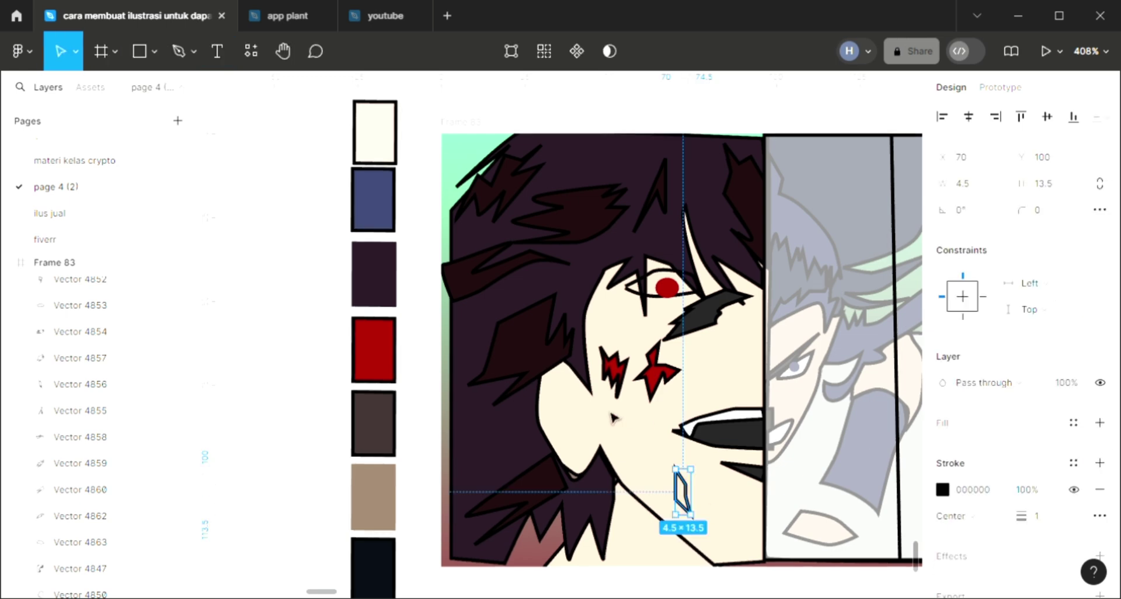
key("i")
left_click(613, 374)
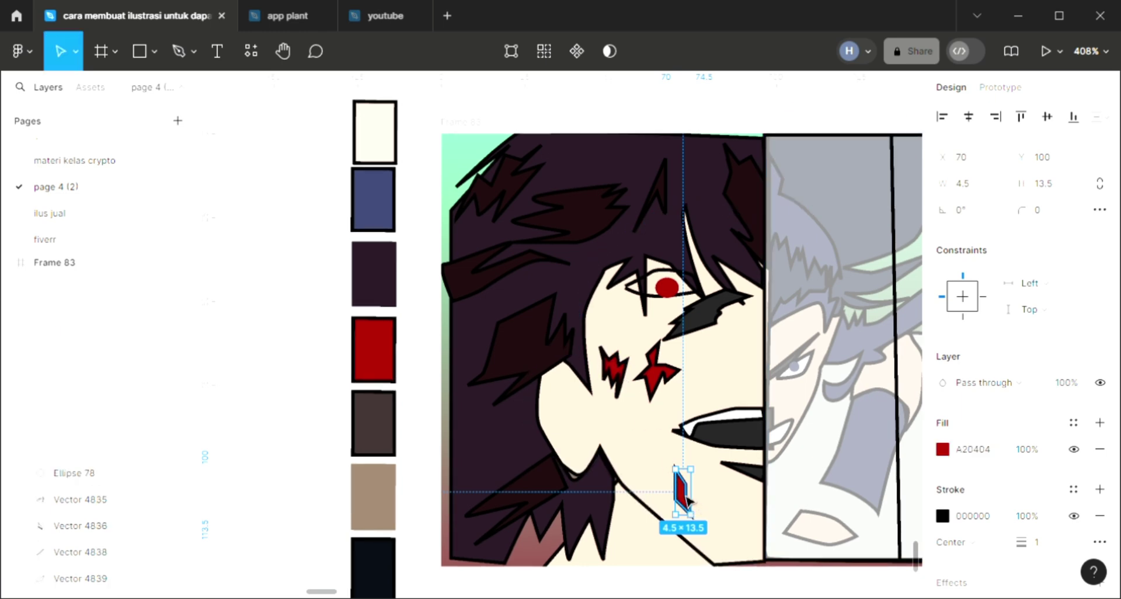
- Duplicate the red slash up and to the left as a second cheek scar
left_click_drag(682, 493, 649, 463, "alt")
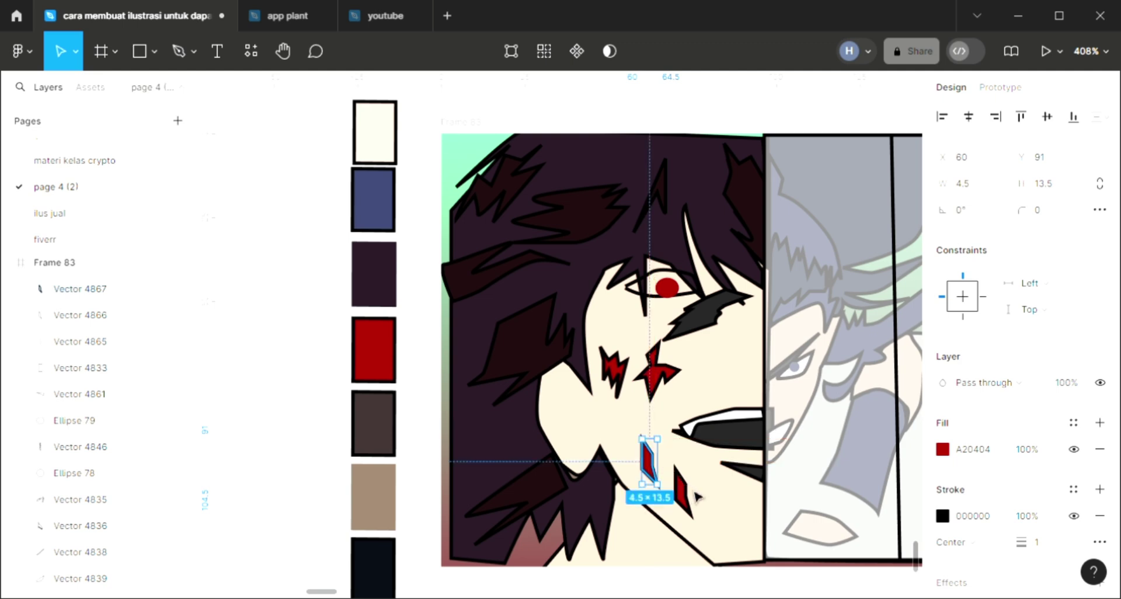
left_click(711, 515)
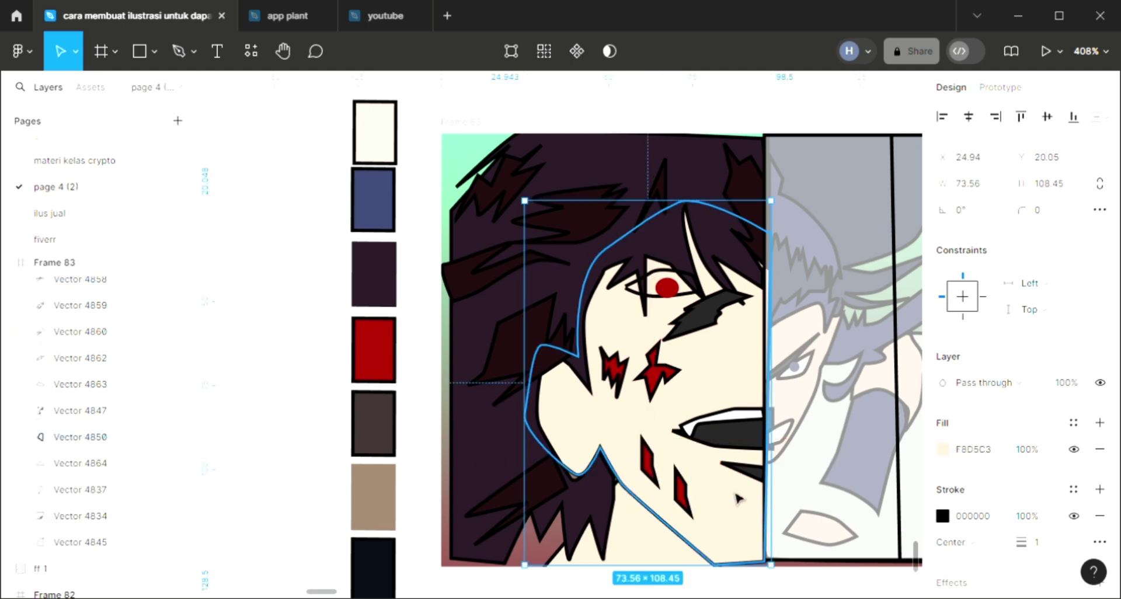
scroll(737, 498, "down", 1, "ctrl")
key("Escape")
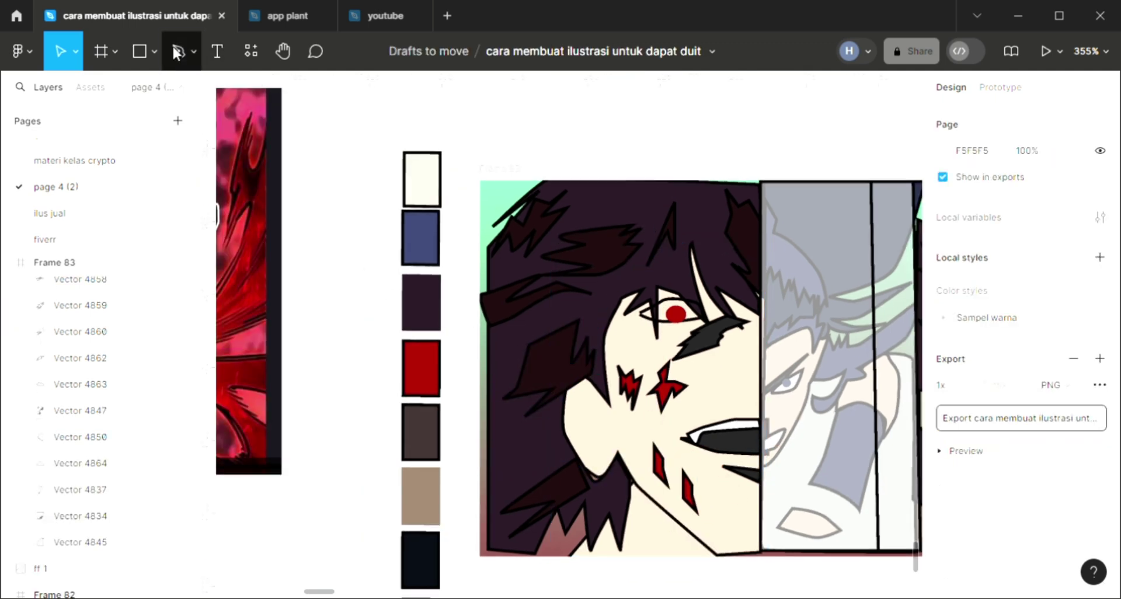
left_click(177, 52)
- Draw a curved ear outline on the side of the face
scroll(724, 540, "up", 2, "ctrl")
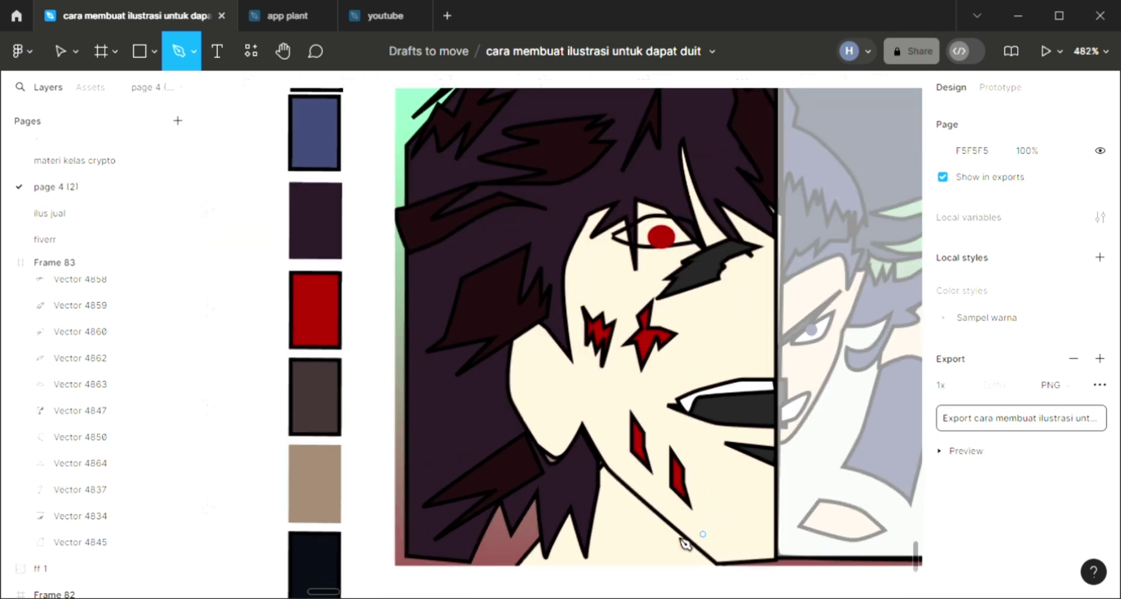
left_click(551, 367)
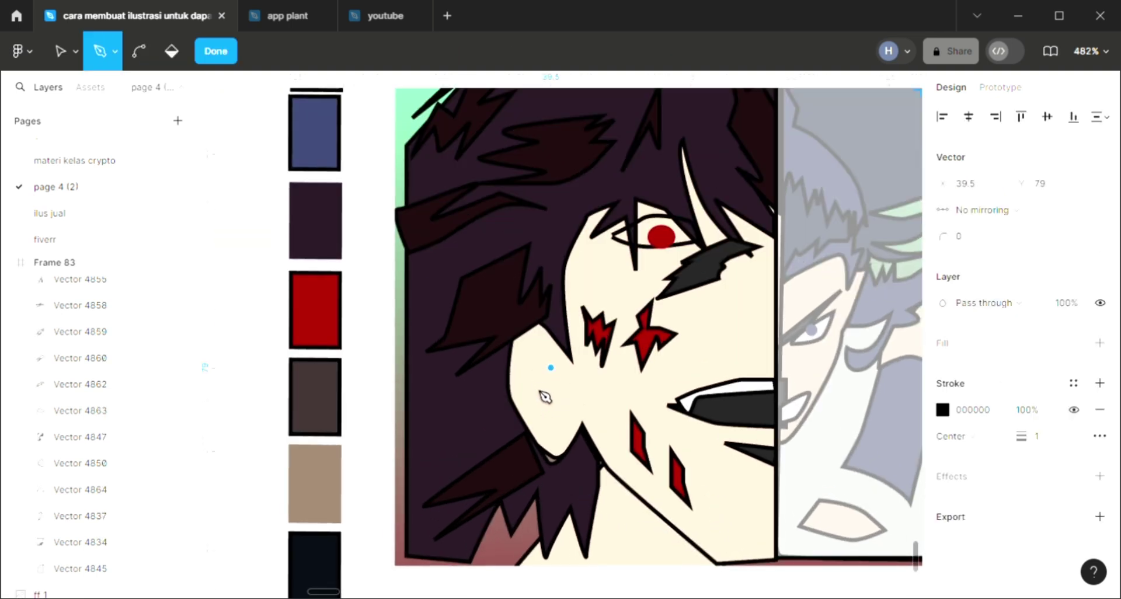
left_click_drag(533, 367, 540, 399)
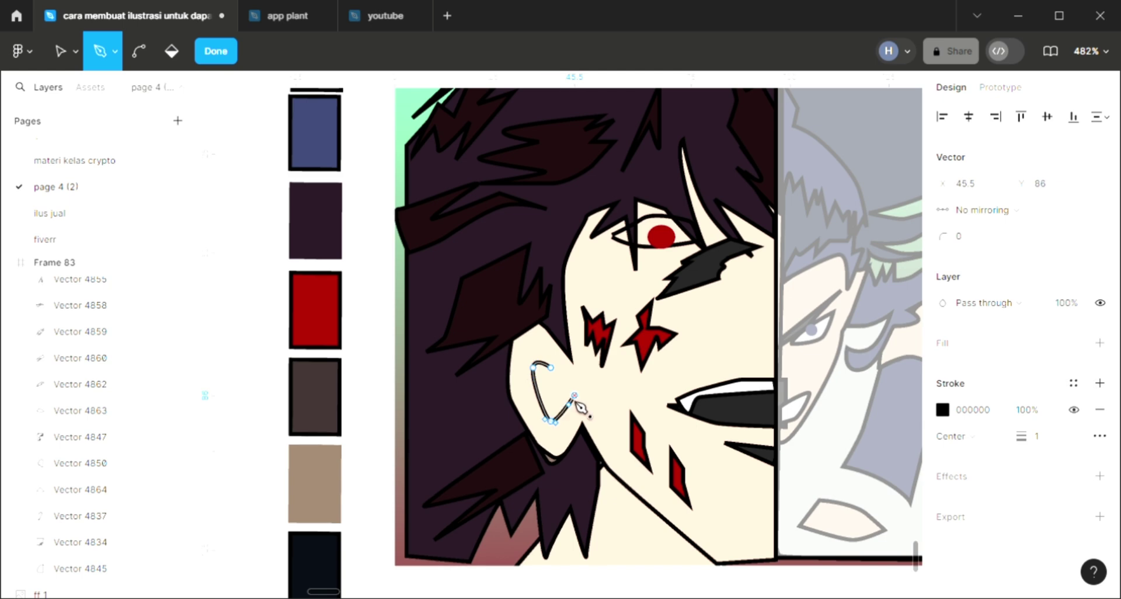
left_click(574, 399)
key("Escape")
- Clear the selection and return to the Pen tool
left_click(699, 337)
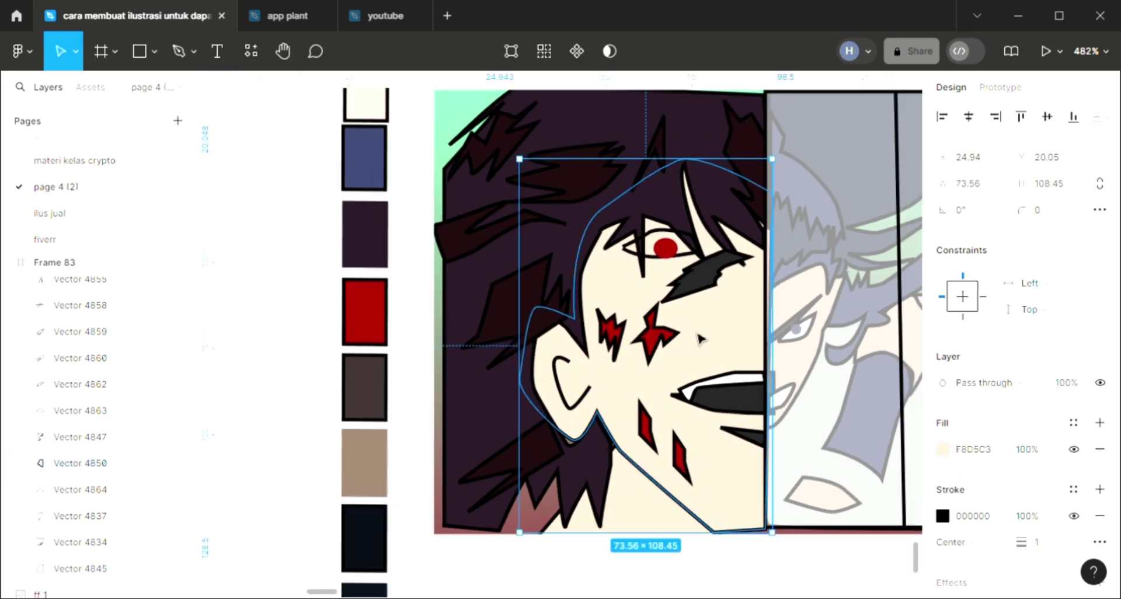
scroll(699, 338, "down", 3, "ctrl")
scroll(809, 535, "right", 2)
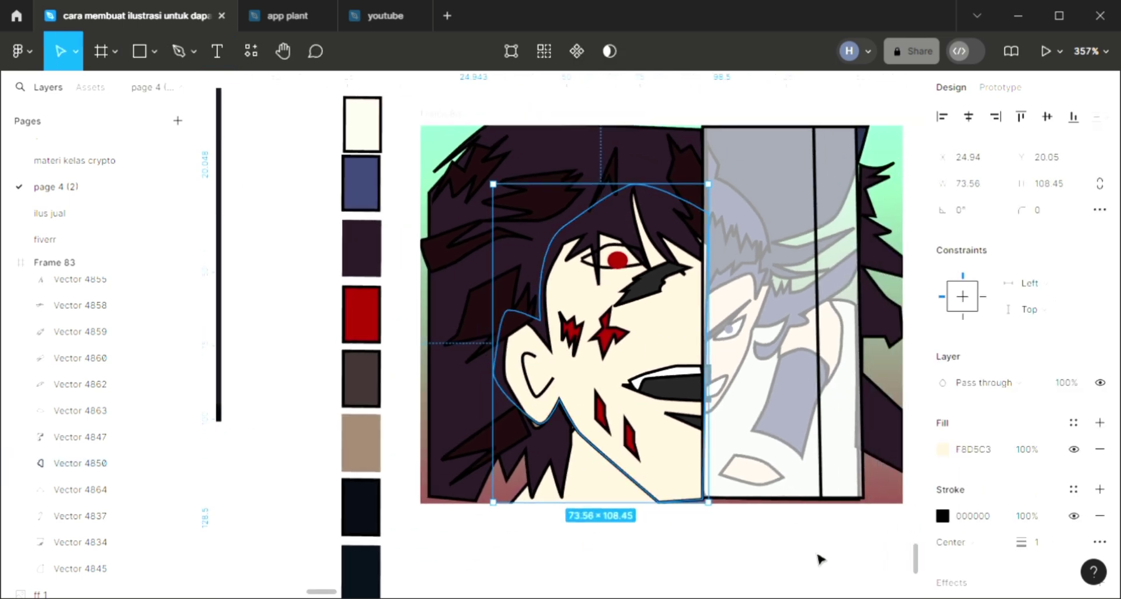
key("Escape")
left_click(179, 51)
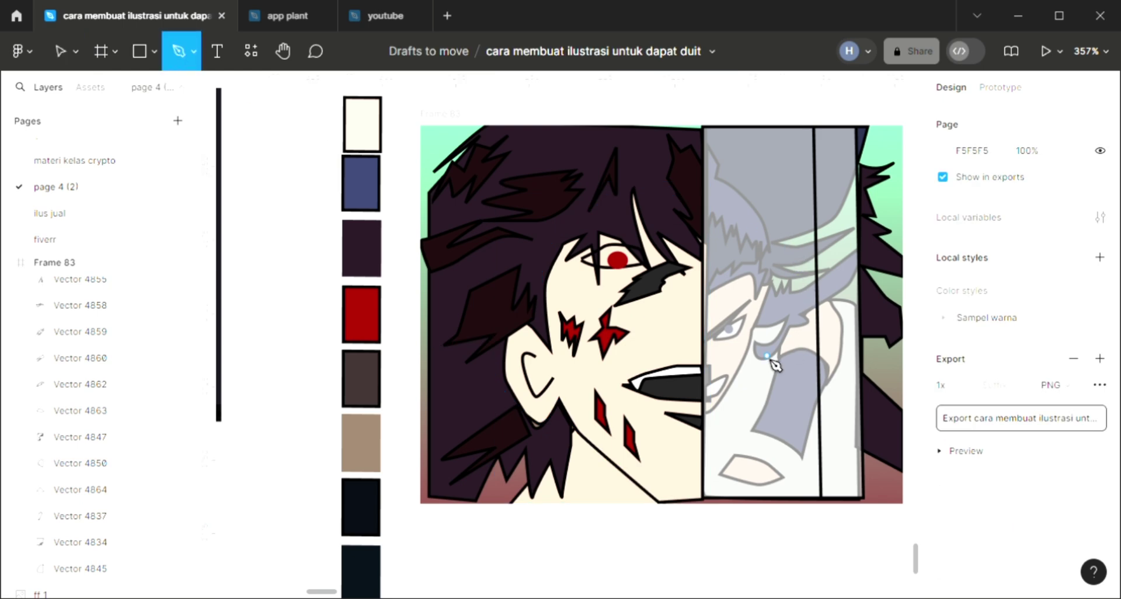
- Scroll the canvas up and right to the top of the frame's right edge
scroll(679, 428, "up", 1, "ctrl")
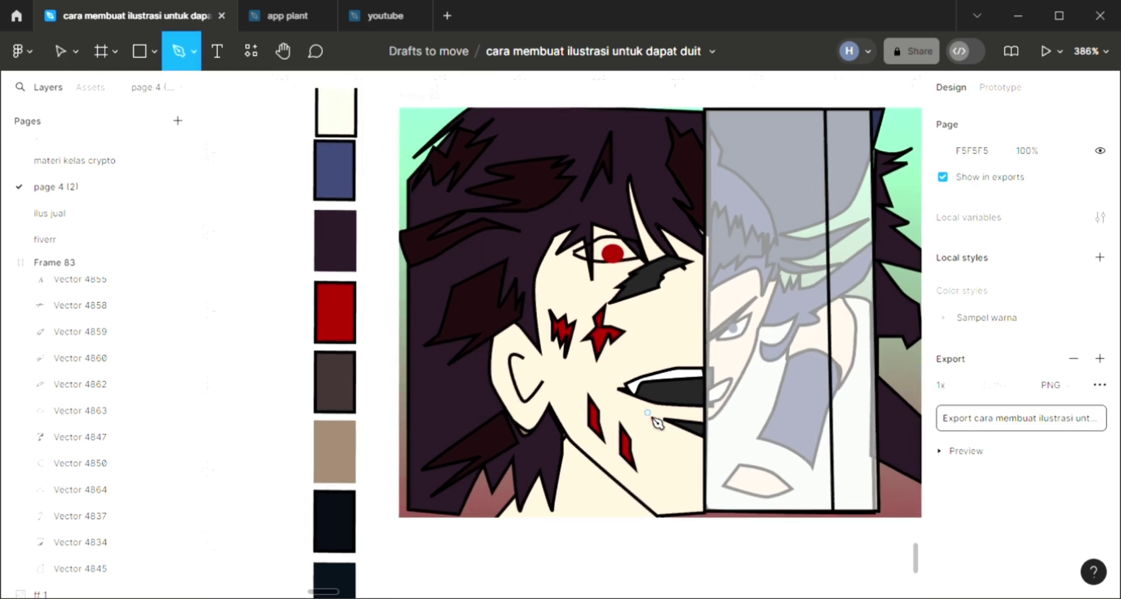
scroll(498, 500, "up", 3)
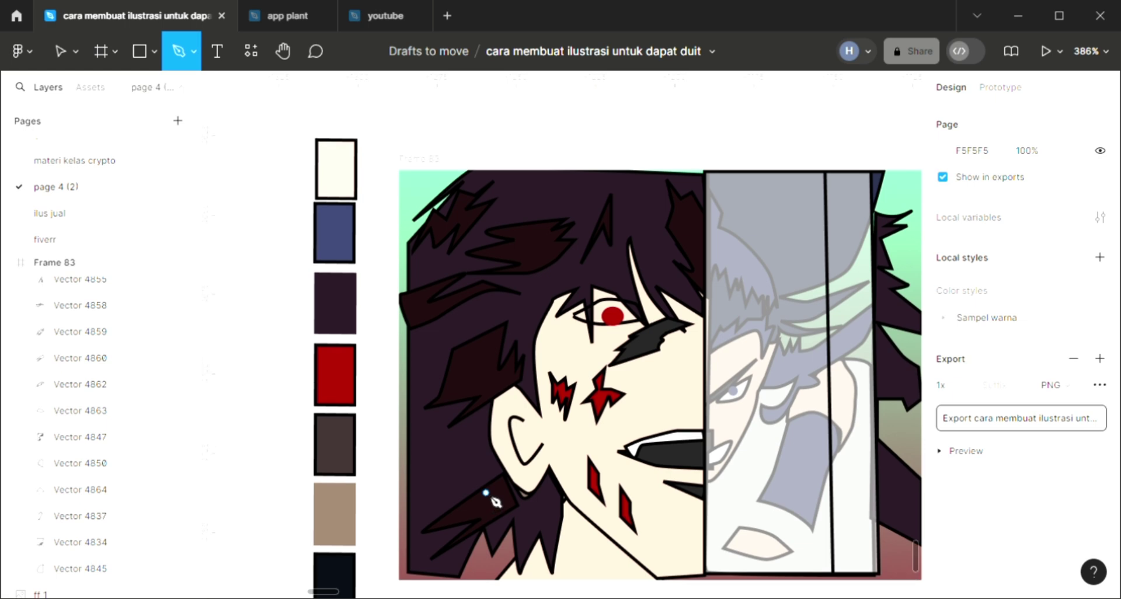
scroll(495, 502, "up", 1)
scroll(494, 505, "up", 1)
scroll(492, 511, "up", 1)
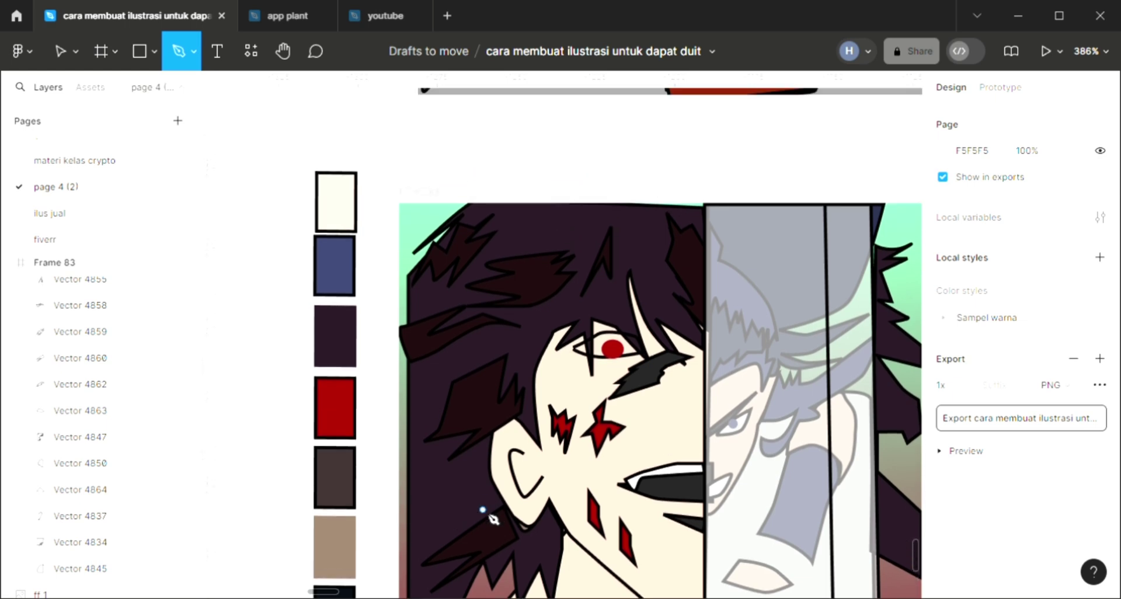
scroll(491, 514, "up", 1)
scroll(493, 519, "right", 2)
scroll(493, 518, "right", 1)
scroll(494, 518, "right", 1)
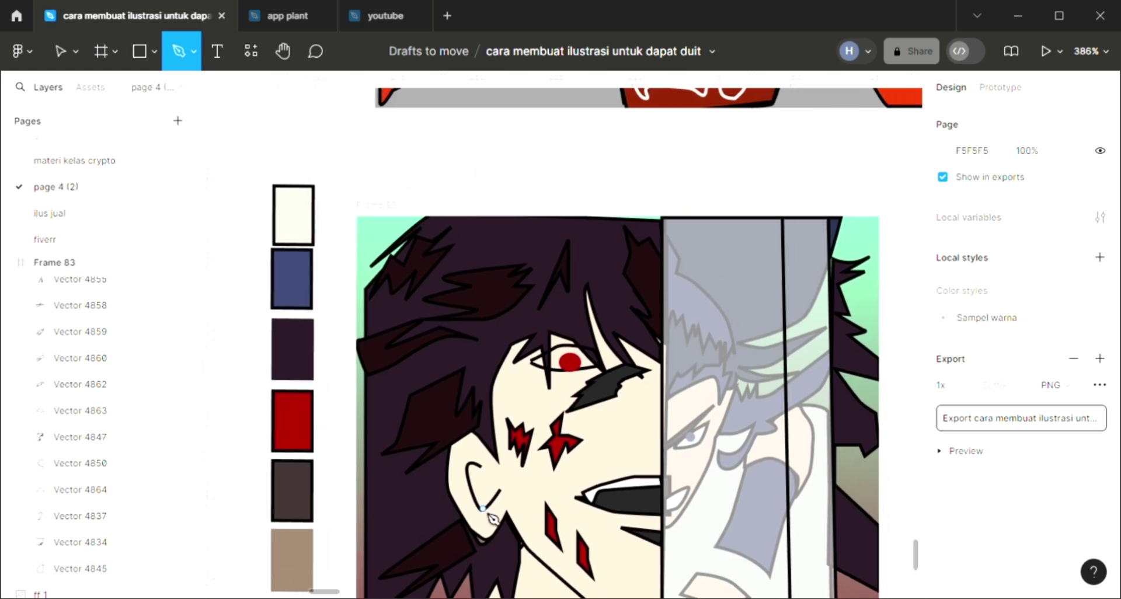
scroll(494, 518, "right", 1)
scroll(494, 519, "right", 2)
scroll(493, 519, "right", 1)
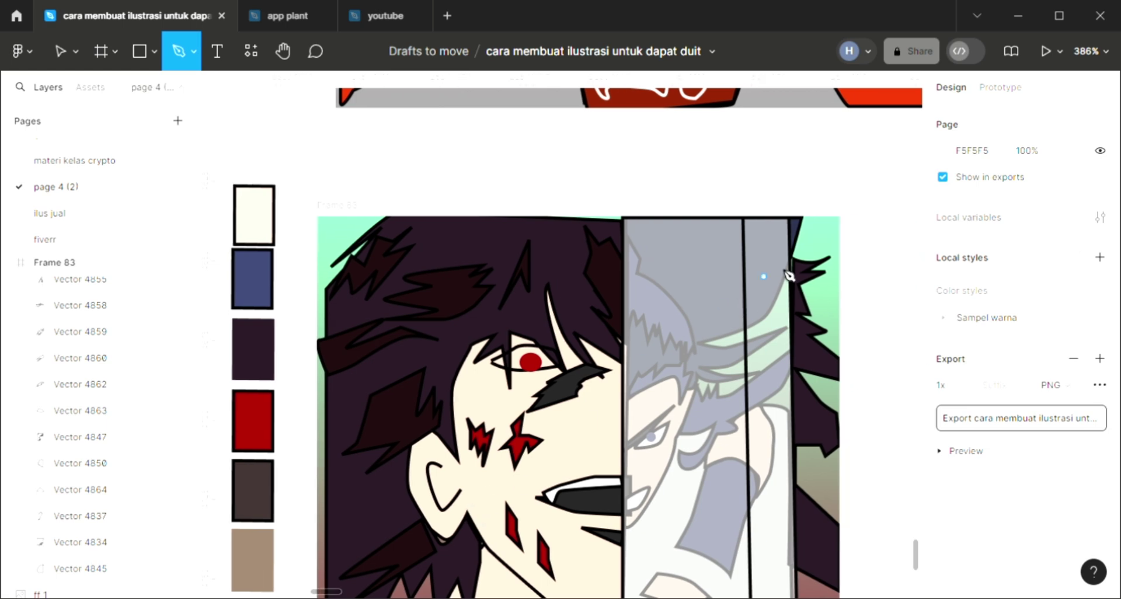
- Start a jagged zigzag path running down the frame's top-right edge
left_click(812, 215)
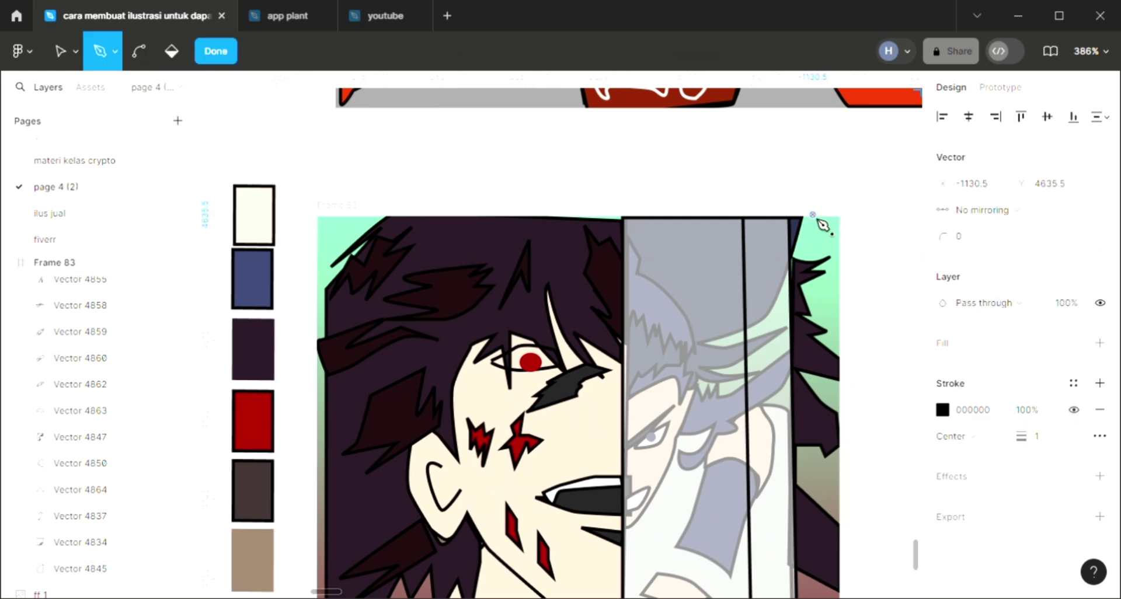
left_click(831, 248)
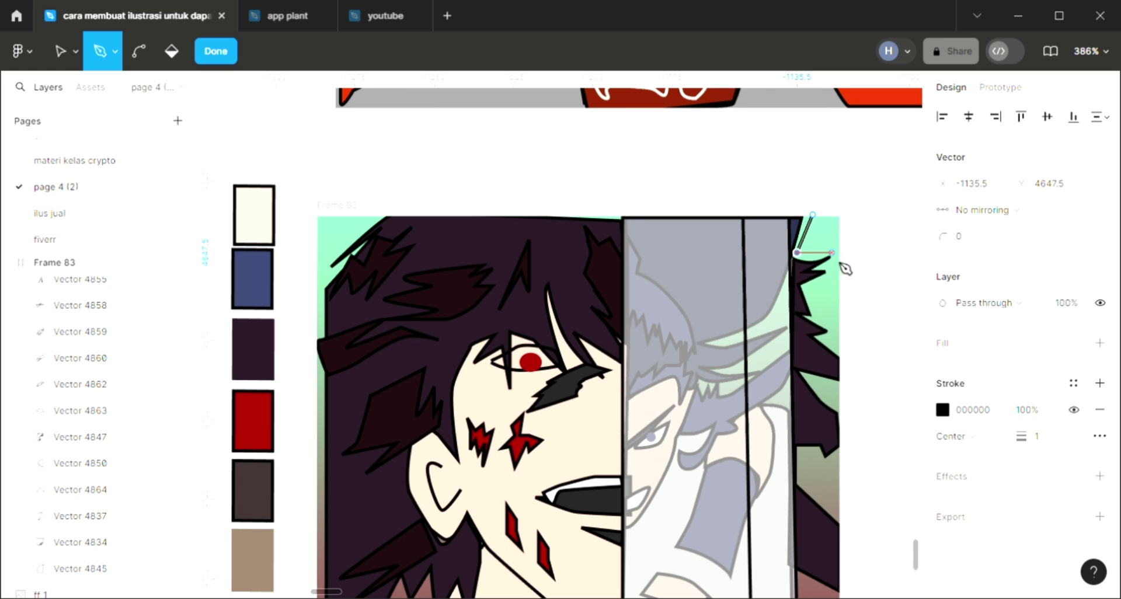
left_click(805, 290)
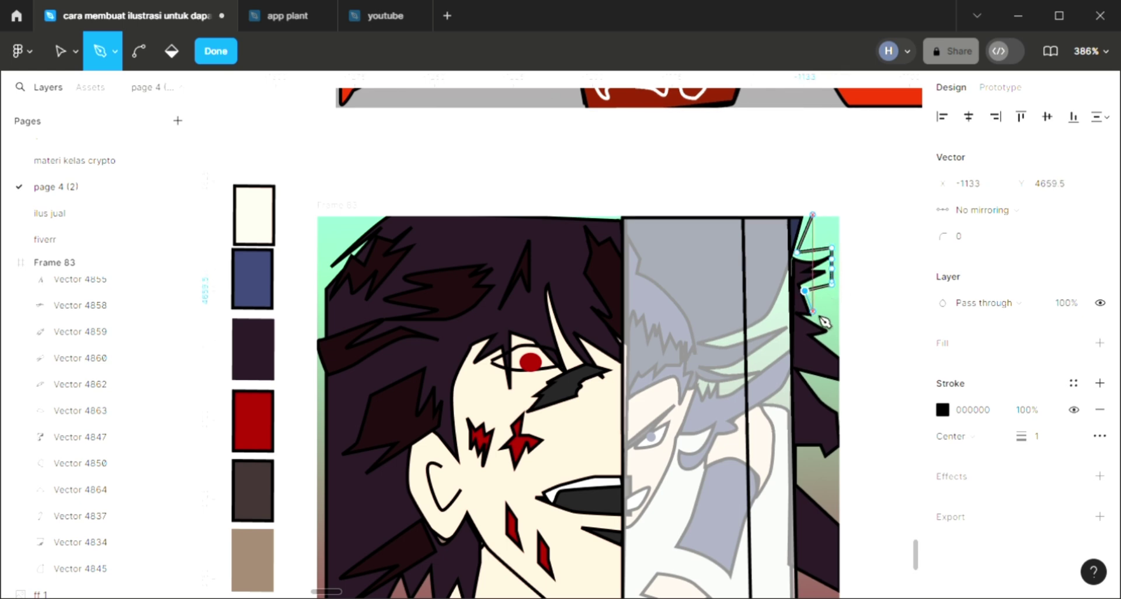
left_click(813, 311)
left_click(832, 327)
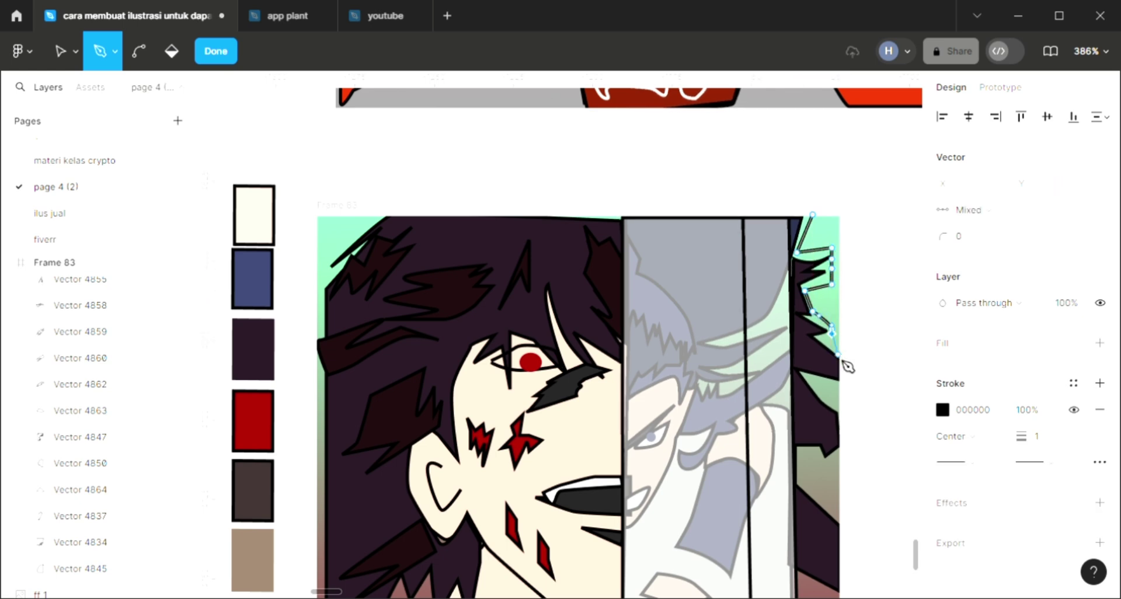
left_click(817, 341)
left_click(837, 356)
left_click(805, 340)
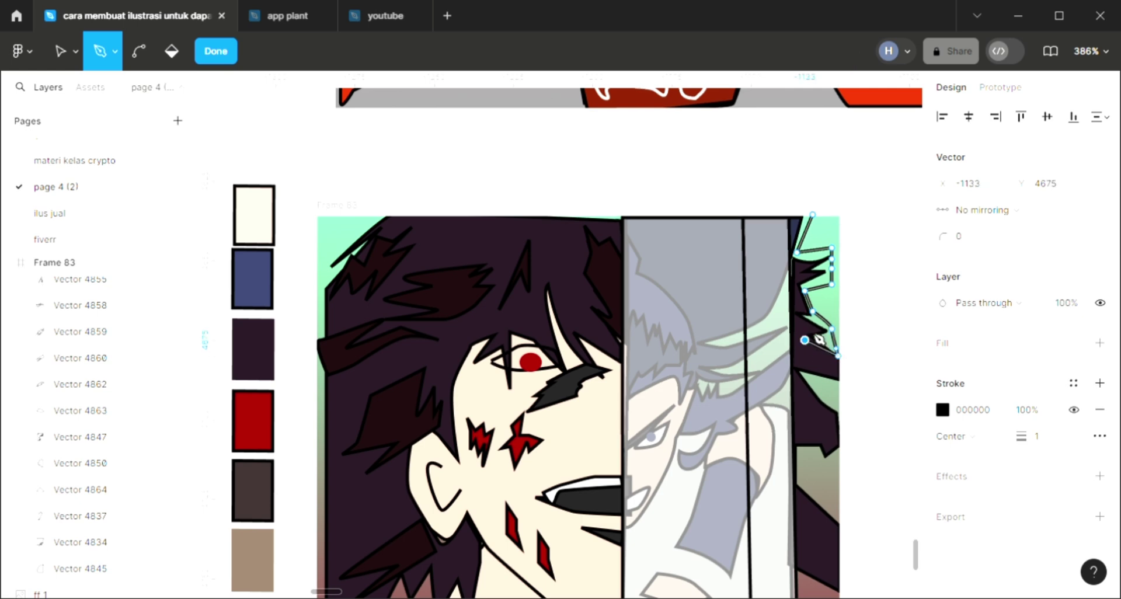
left_click(796, 312)
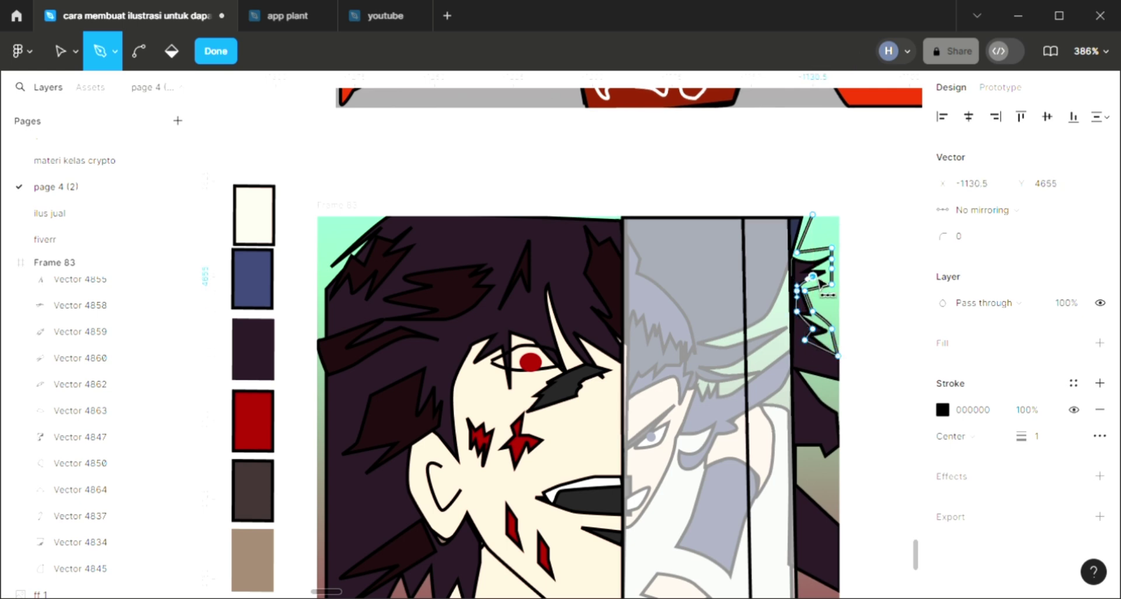
- Undo the misplaced points and close the zigzag back up at its start
key("ctrl")
key("ctrl")
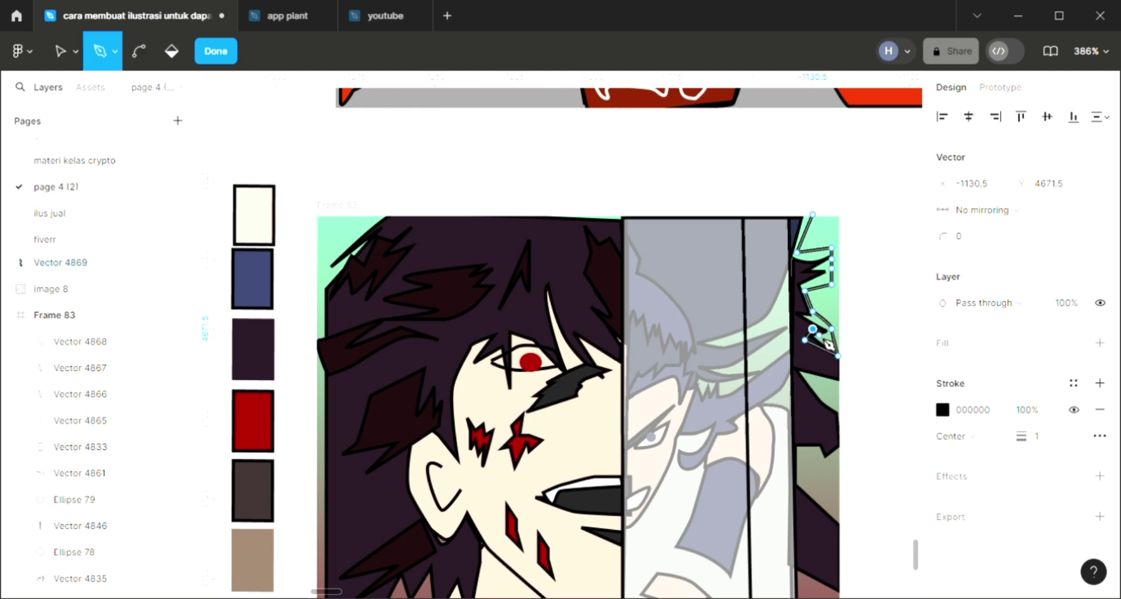
key("ctrl+z")
key("ctrl+z")
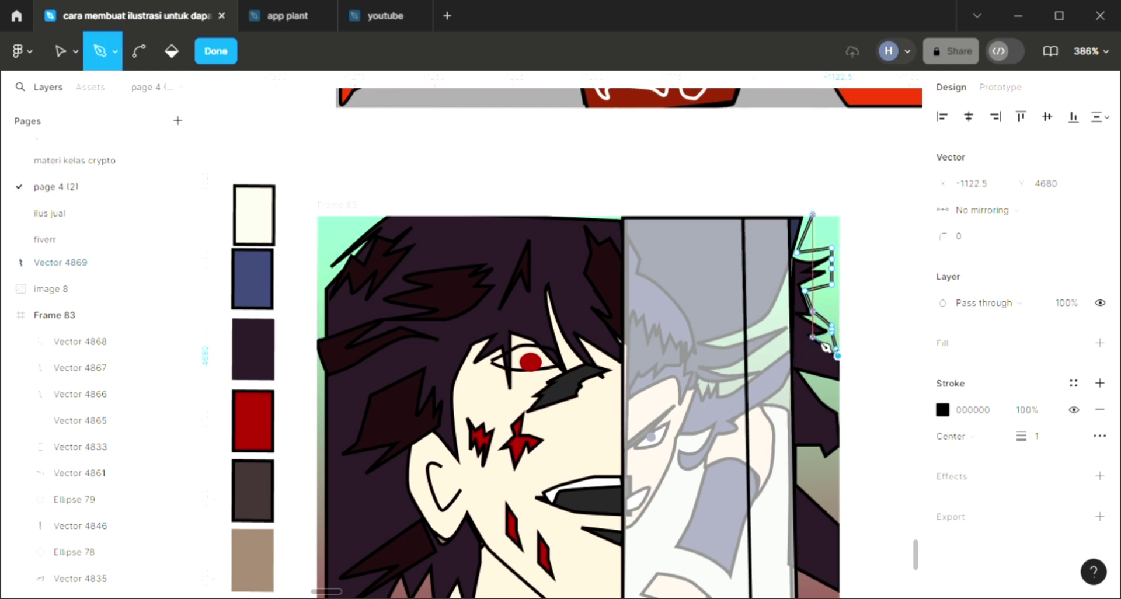
left_click(820, 329)
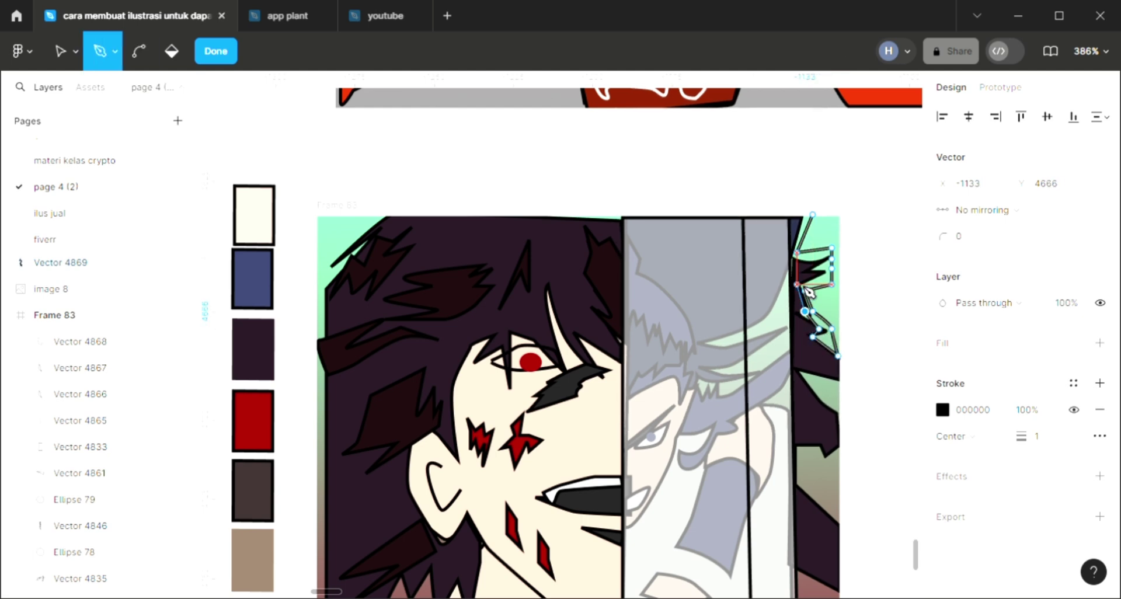
left_click(826, 268)
key("ctrl")
left_click(821, 277)
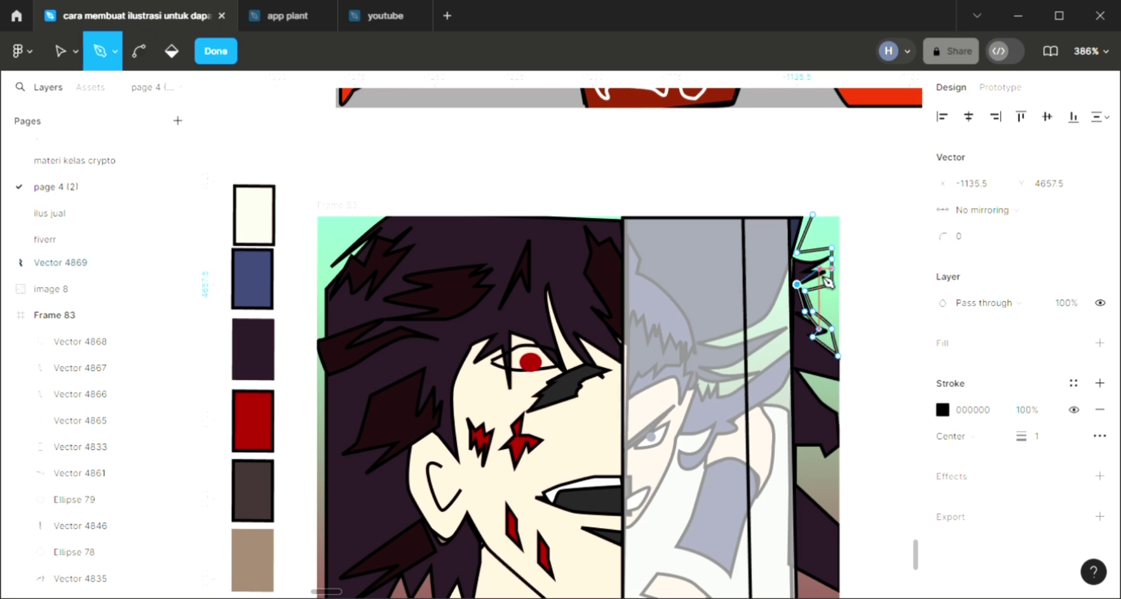
left_click(819, 258)
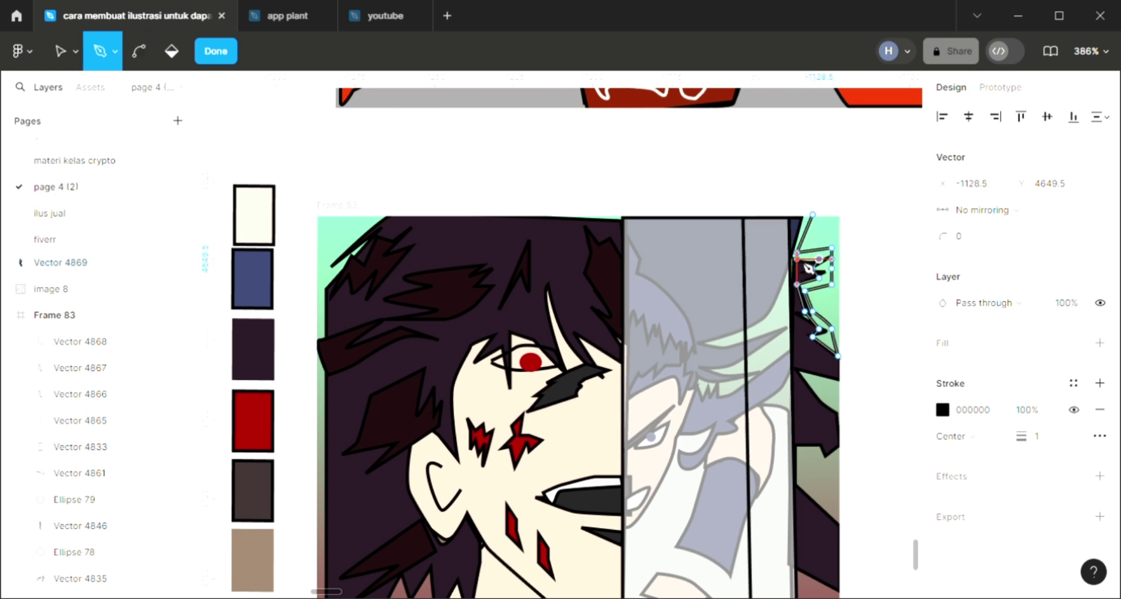
left_click(797, 236)
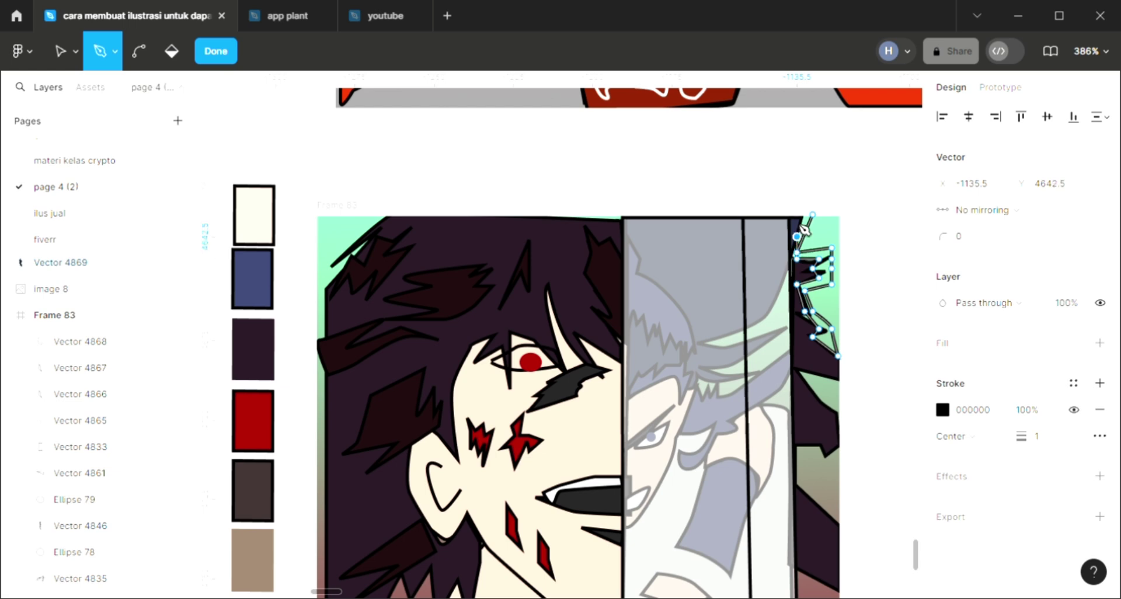
left_click(812, 215)
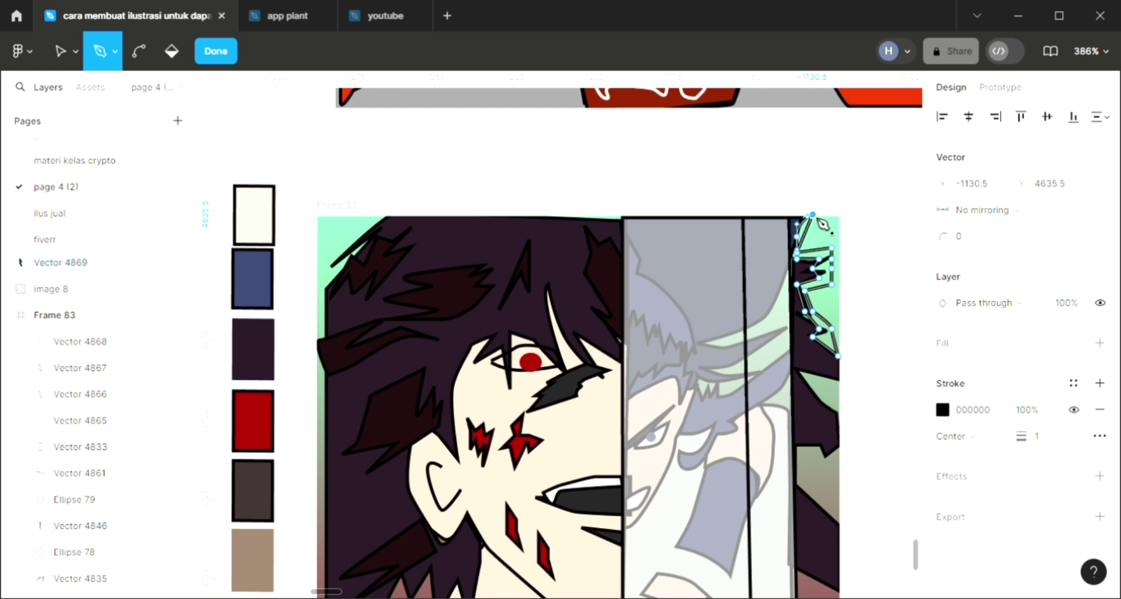
key("Escape")
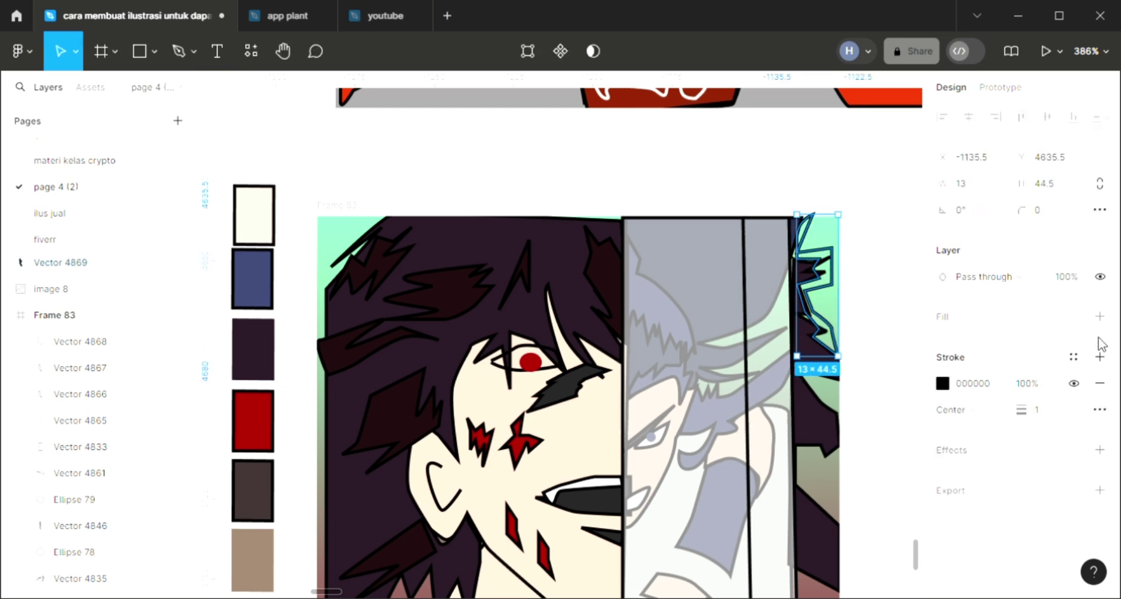
- Fill the 13×44.5 jagged spike with the scars' red
left_click(1099, 316)
key("i")
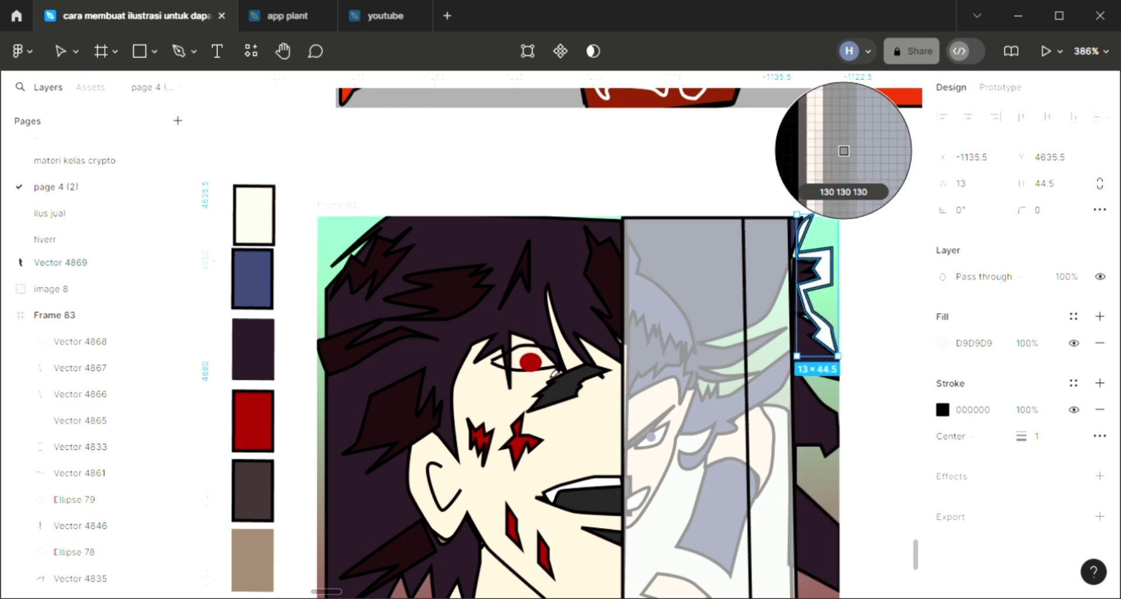
left_click(533, 378)
left_click(869, 380)
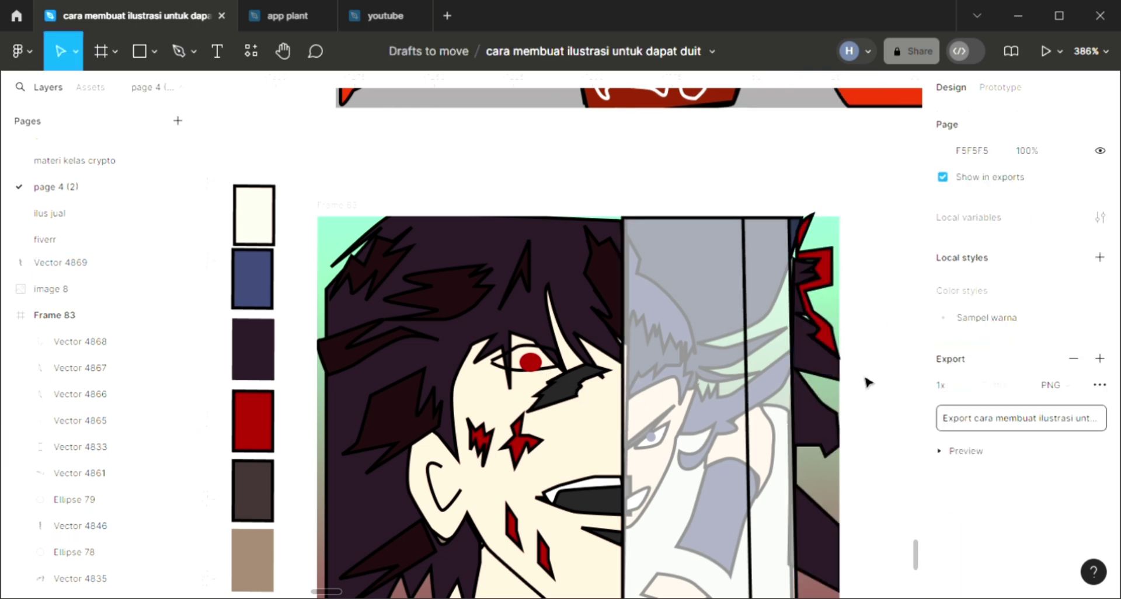
- Draw a closed hook-shaped outline lower down the artwork's right edge
scroll(869, 383, "down", 1)
scroll(869, 382, "down", 2)
scroll(868, 382, "down", 2)
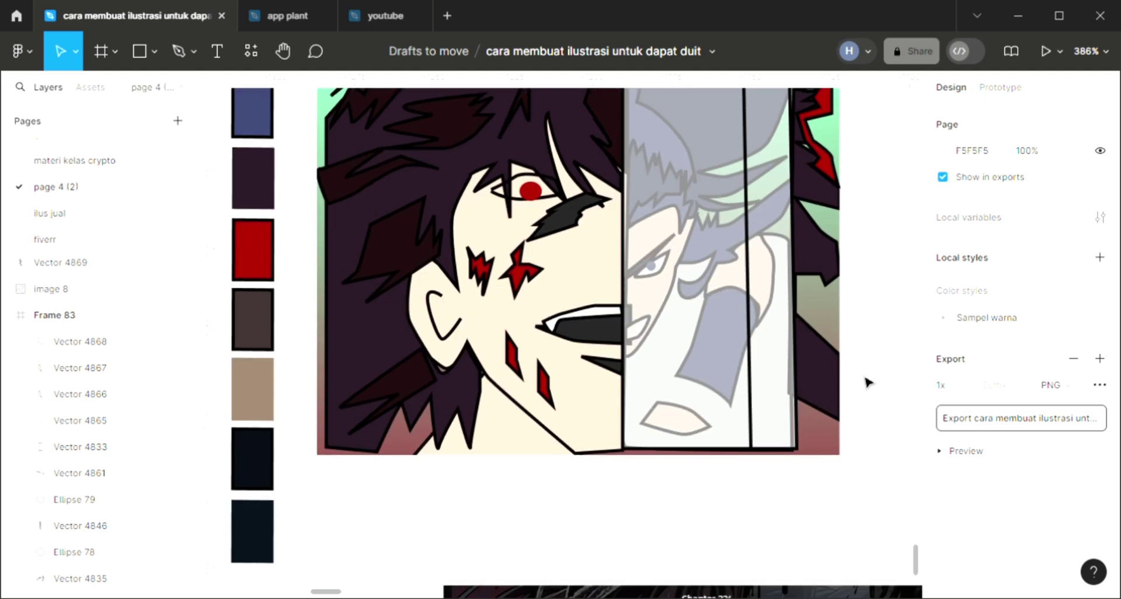
scroll(784, 383, "up", 2)
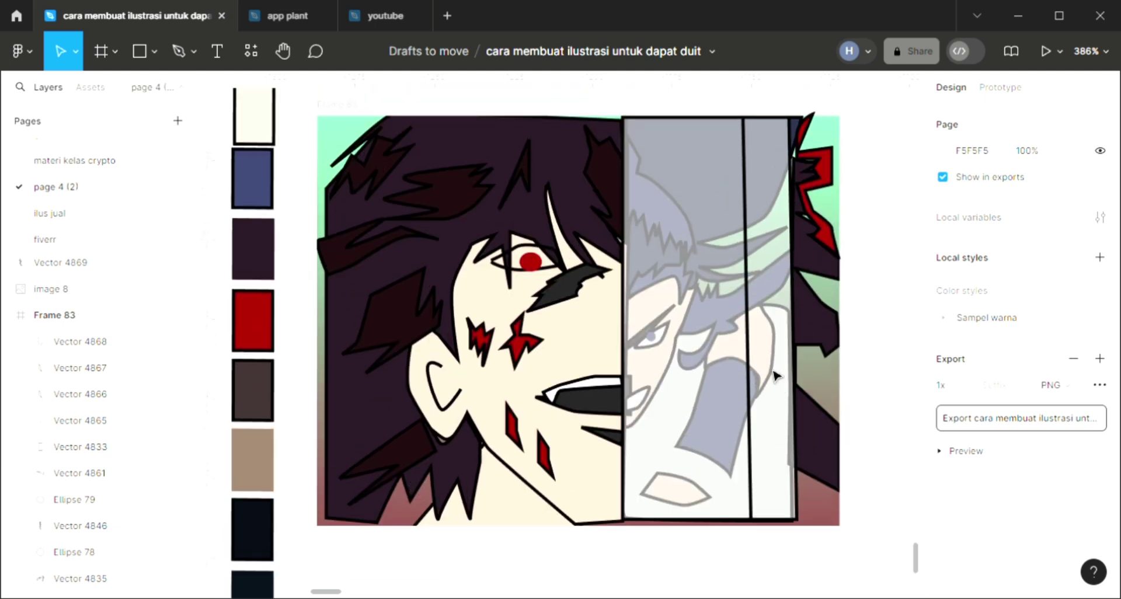
left_click(174, 52)
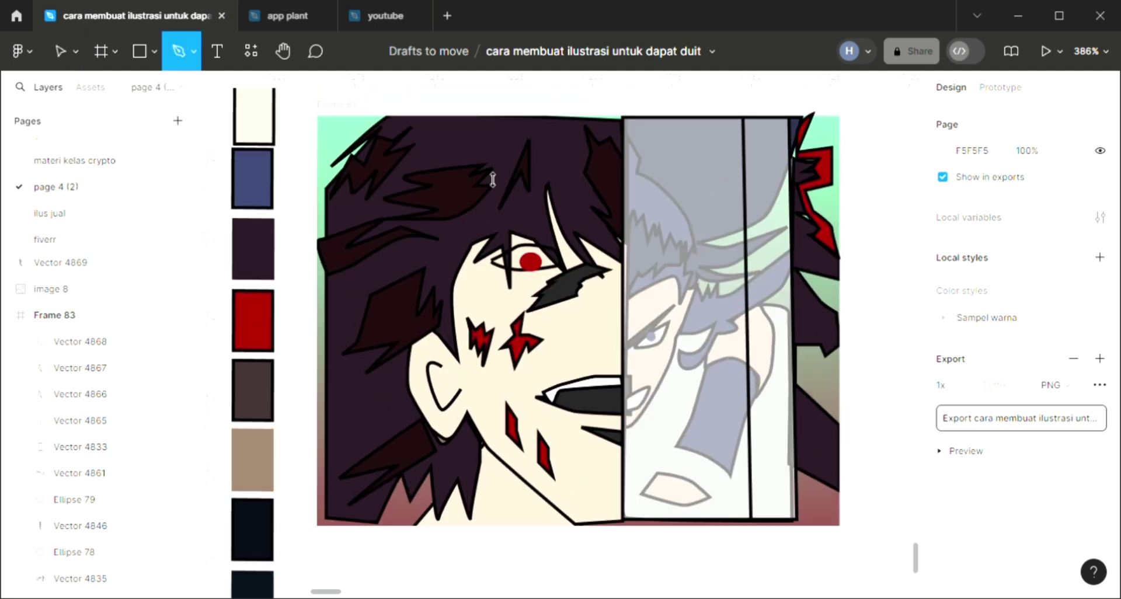
left_click(838, 414)
left_click(808, 381)
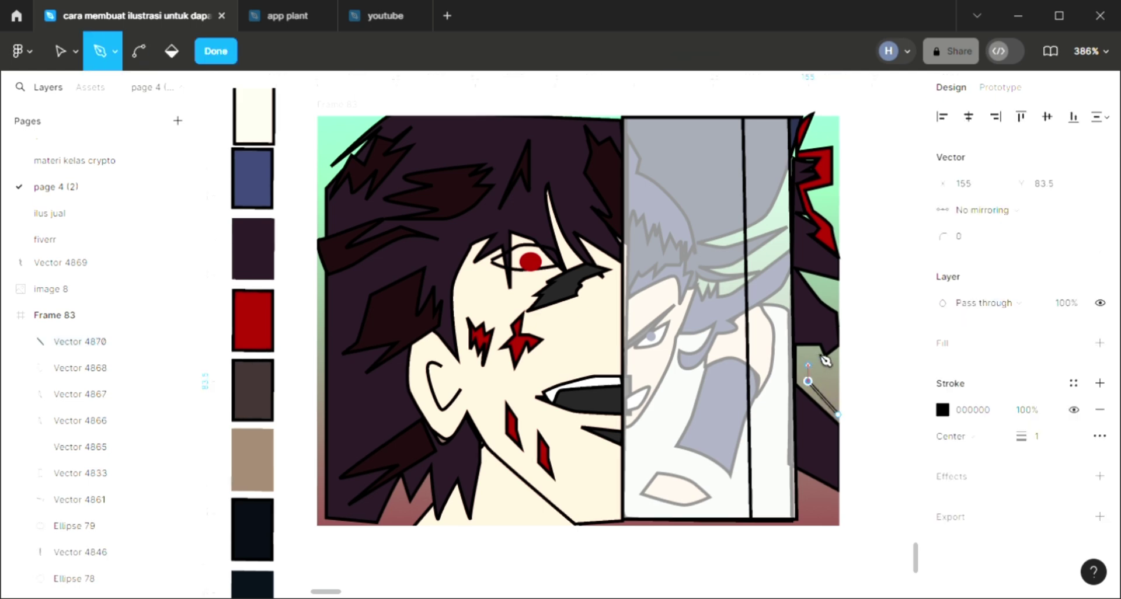
left_click(802, 357)
left_click(838, 351)
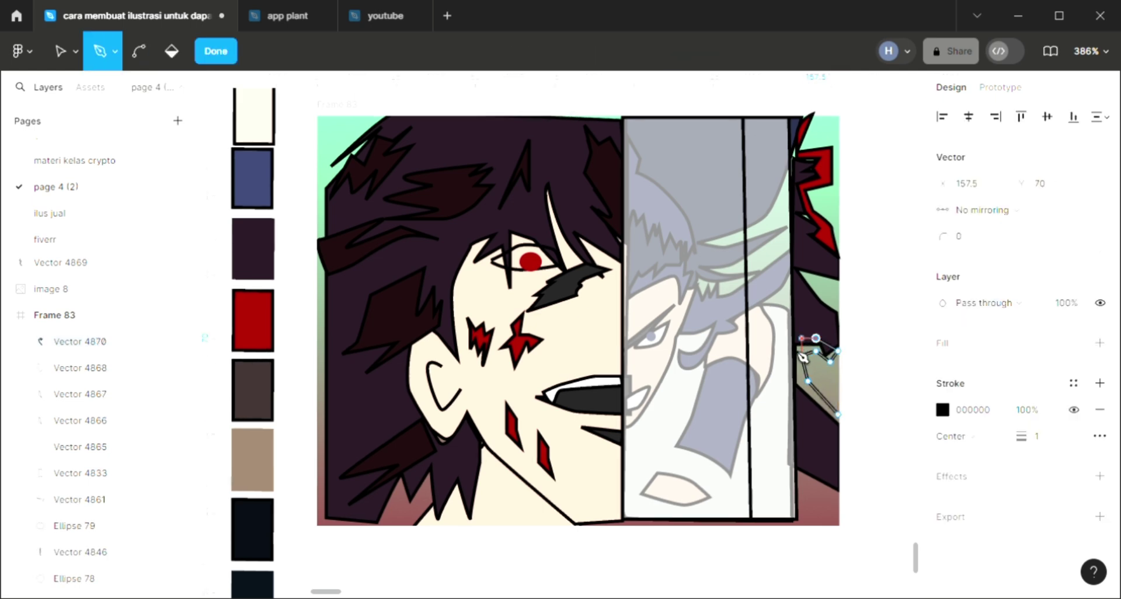
left_click(801, 338)
left_click(792, 356)
left_click(796, 380)
left_click(830, 420)
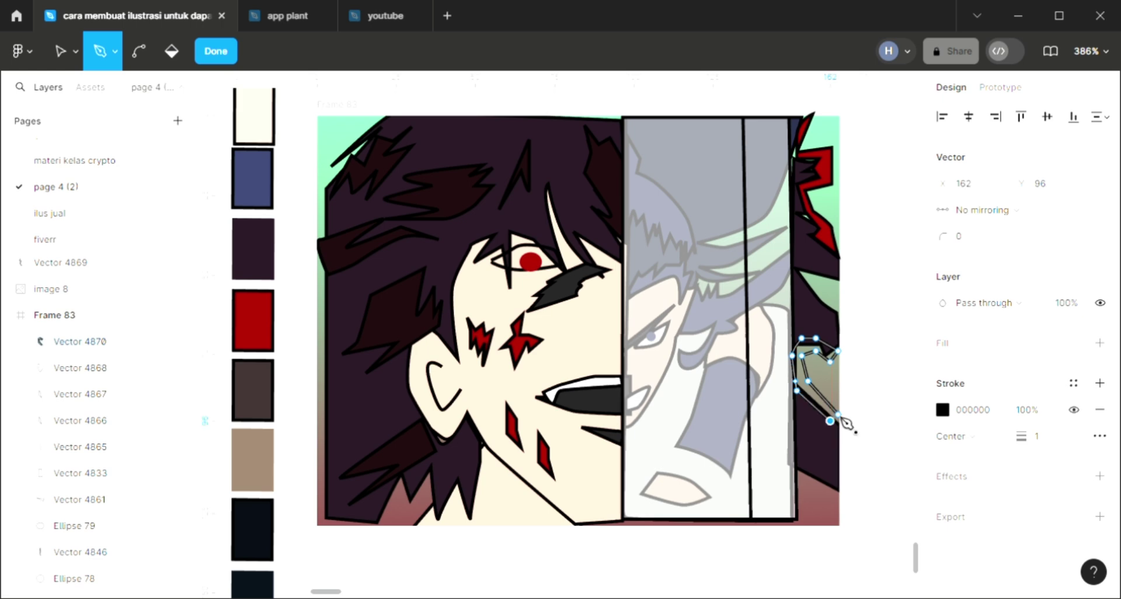
left_click(838, 415)
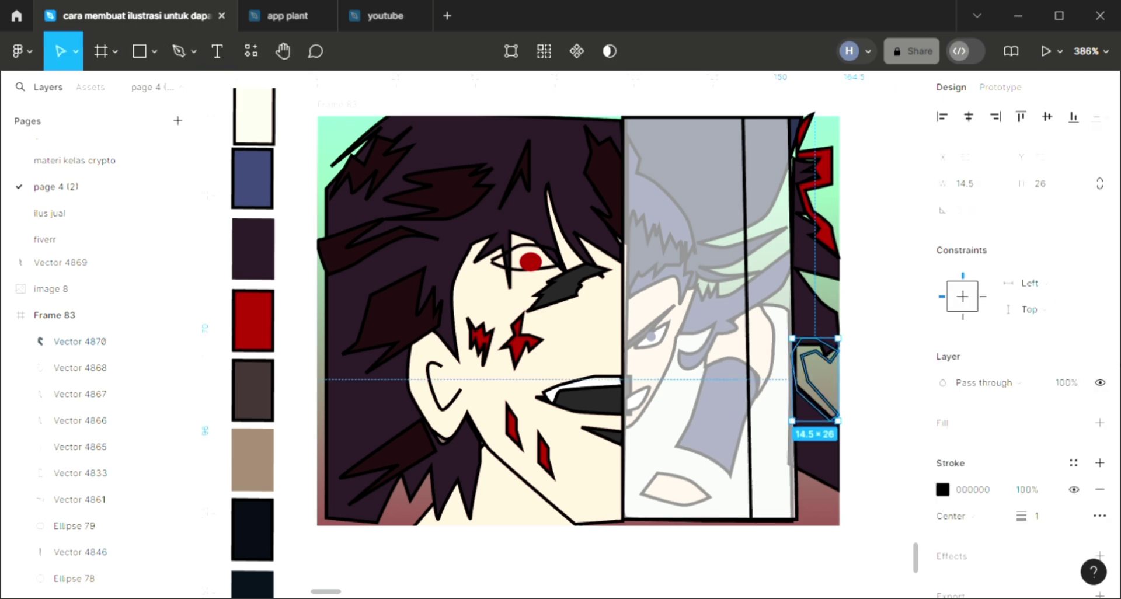
- Fill the 14.5×26 hook with the scars' red A20404
left_click(1099, 422)
key("i")
left_click(844, 151)
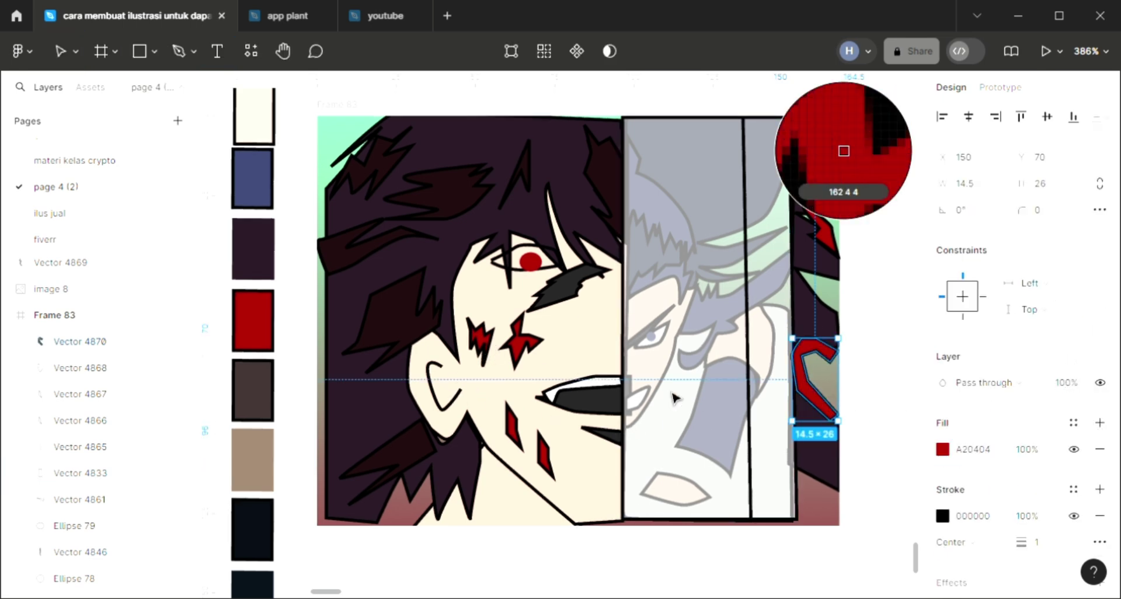
left_click(846, 364)
scroll(810, 365, "up", 1)
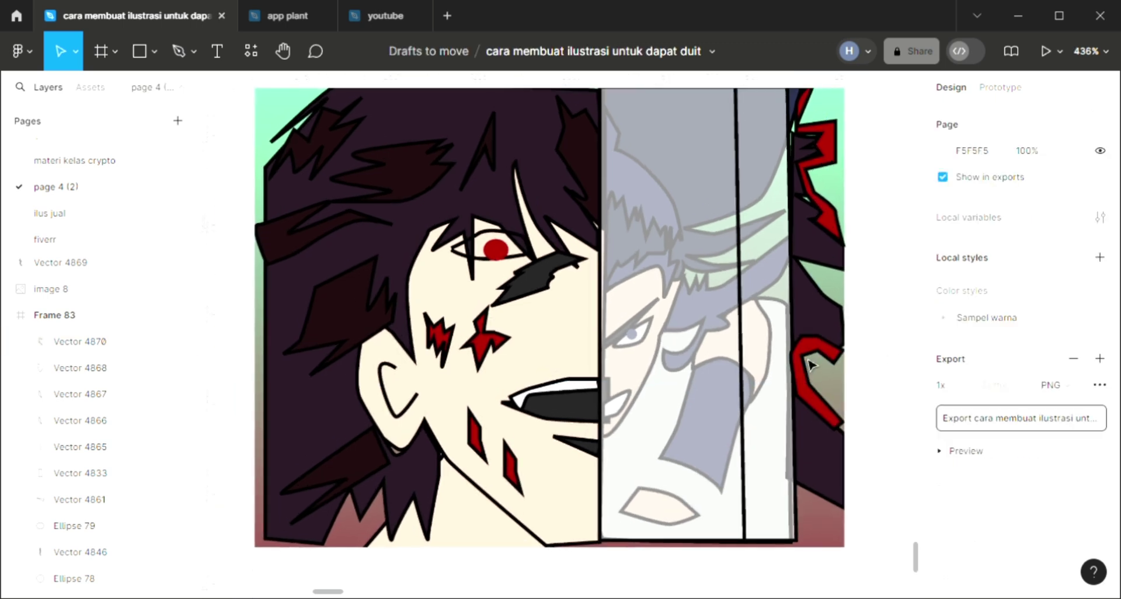
scroll(810, 365, "up", 1)
scroll(810, 365, "up", 1)
scroll(809, 365, "up", 1)
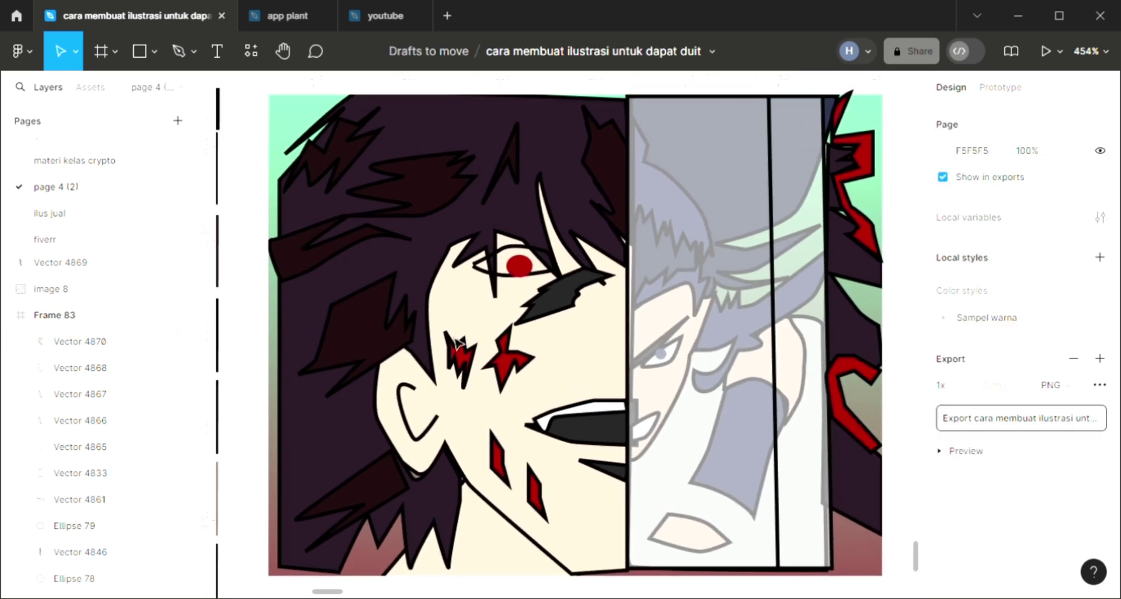